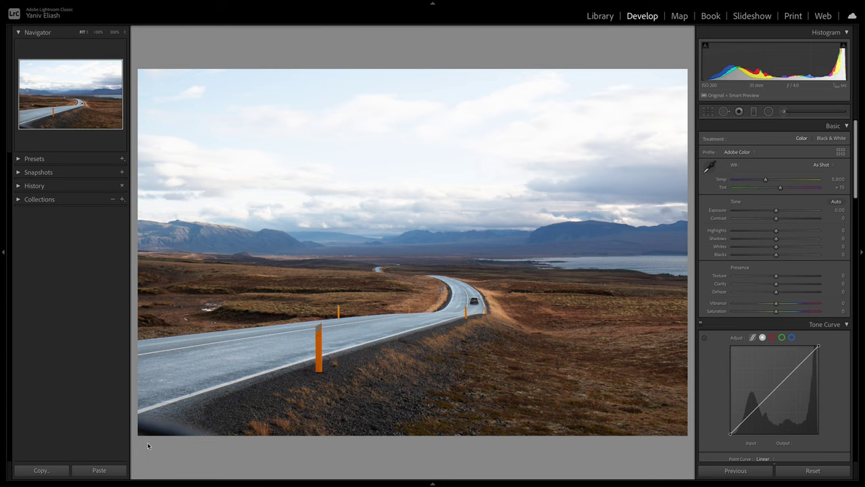
Tighten the crop with aspect locked, shift the photo slightly right, and apply it.
{"action": "left_click", "coordinate": [707, 112]}
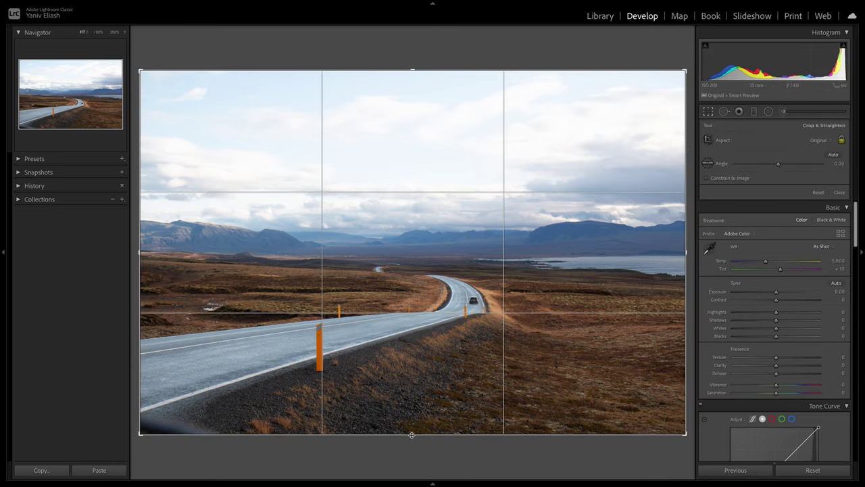
{"action": "left_click_drag", "start_coordinate": [412, 435], "coordinate": [411, 421]}
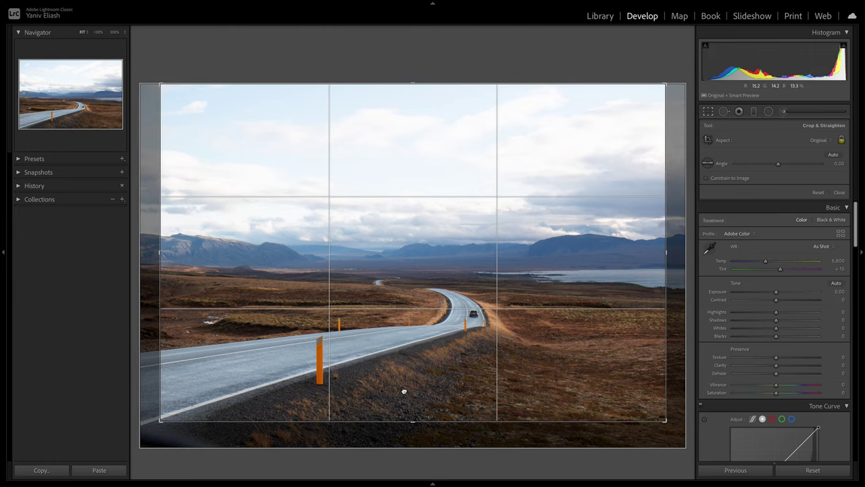
{"action": "left_click_drag", "start_coordinate": [403, 391], "coordinate": [414, 391]}
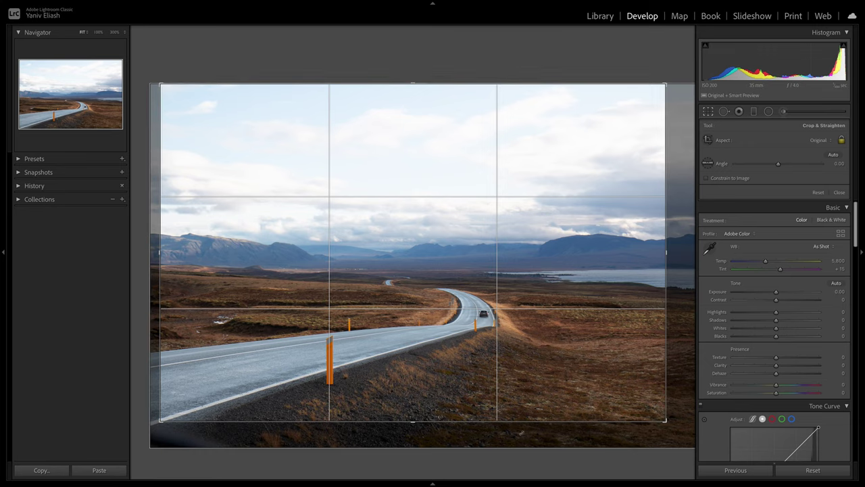
{"action": "left_click_drag", "start_coordinate": [372, 380], "coordinate": [375, 378]}
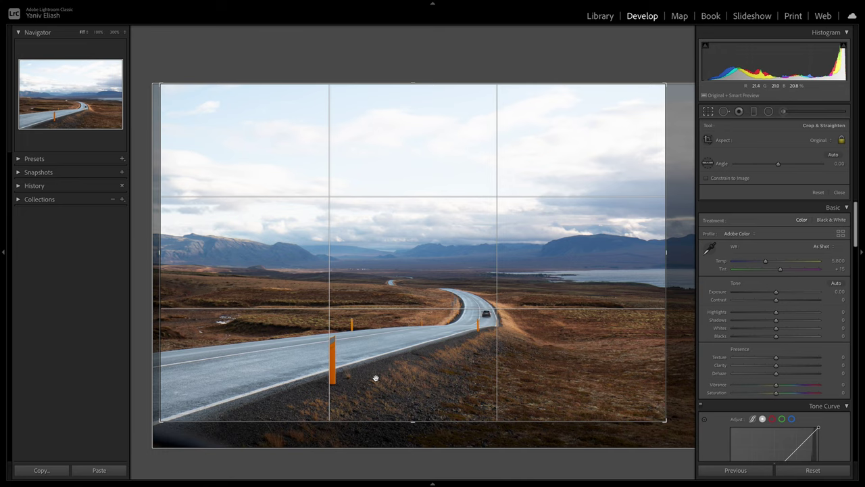
{"action": "key", "text": "Return"}
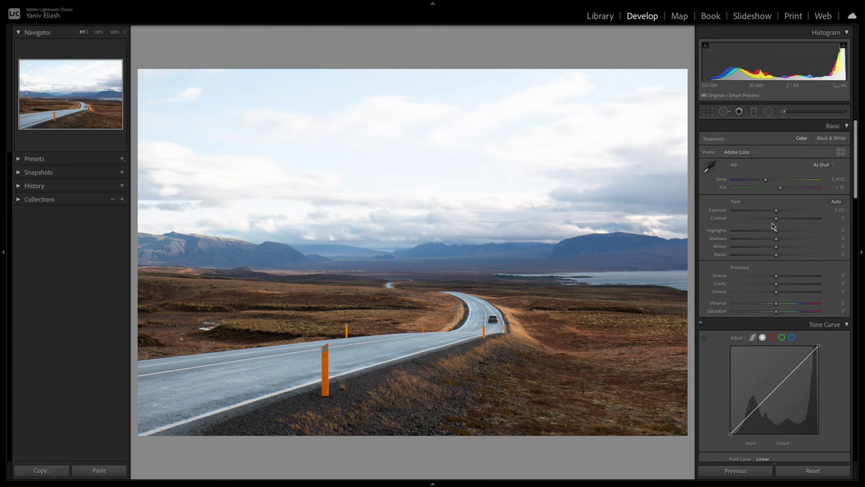
Set Exposure to −0.50, Highlights to −100 and Shadows to +69, then compare Before/After.
{"action": "left_click_drag", "start_coordinate": [777, 214], "coordinate": [772, 214]}
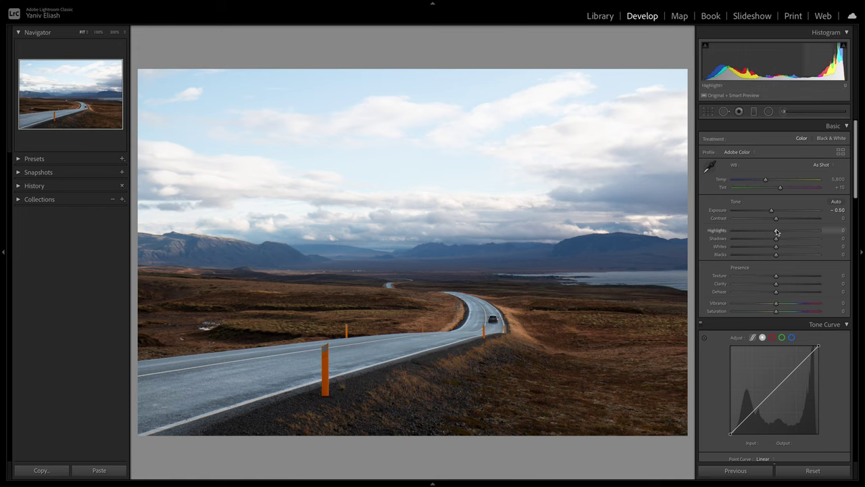
{"action": "left_click_drag", "start_coordinate": [777, 232], "coordinate": [702, 232]}
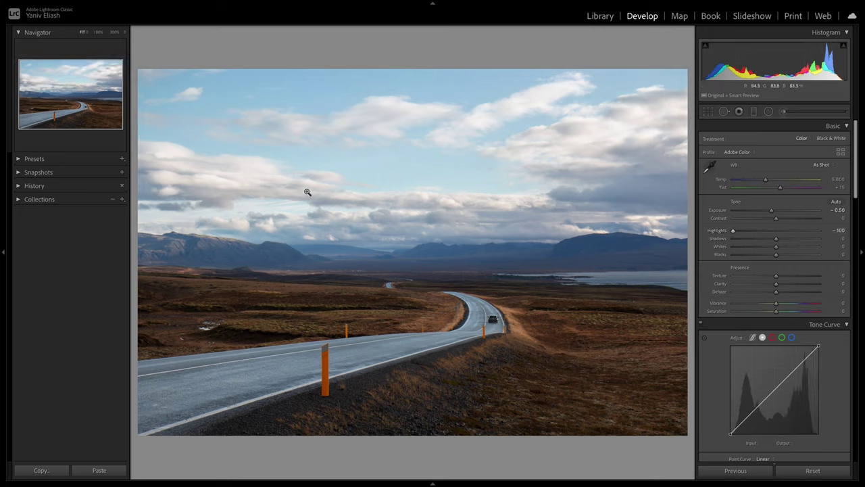
{"action": "left_click_drag", "start_coordinate": [775, 238], "coordinate": [807, 239]}
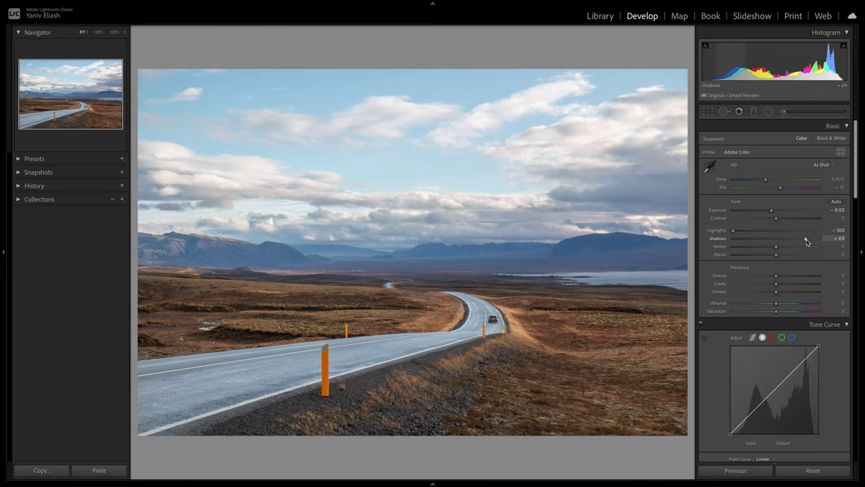
{"action": "key", "text": "backslash"}
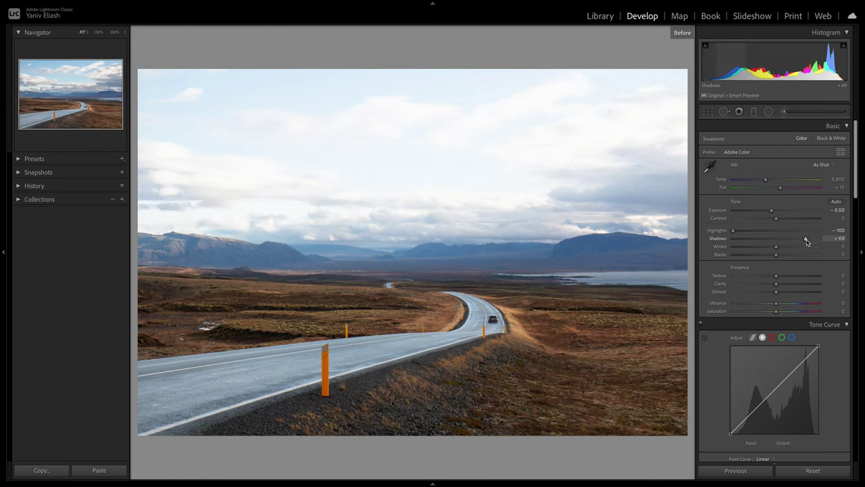
{"action": "key", "text": "backslash"}
{"action": "key", "text": "backslash"}
{"action": "key", "text": "backslash"}
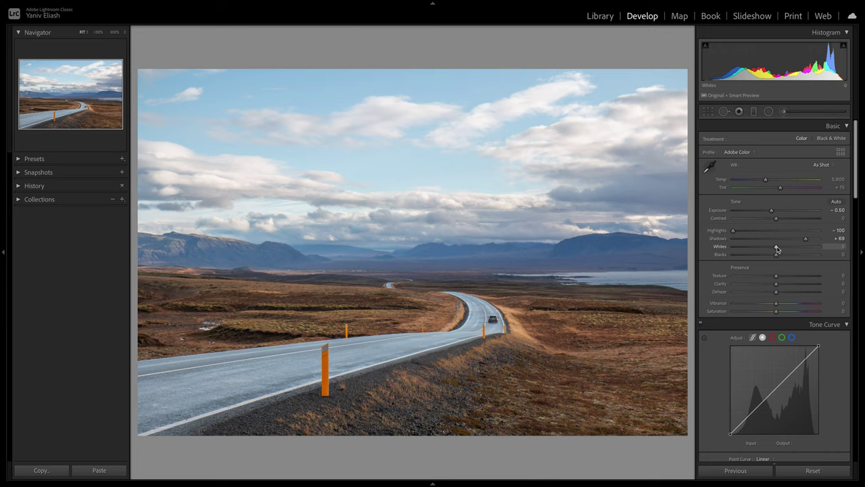
Lower Whites to −14 and Blacks to −9, comparing Before/After with the backslash key.
{"action": "left_click_drag", "start_coordinate": [777, 249], "coordinate": [771, 249]}
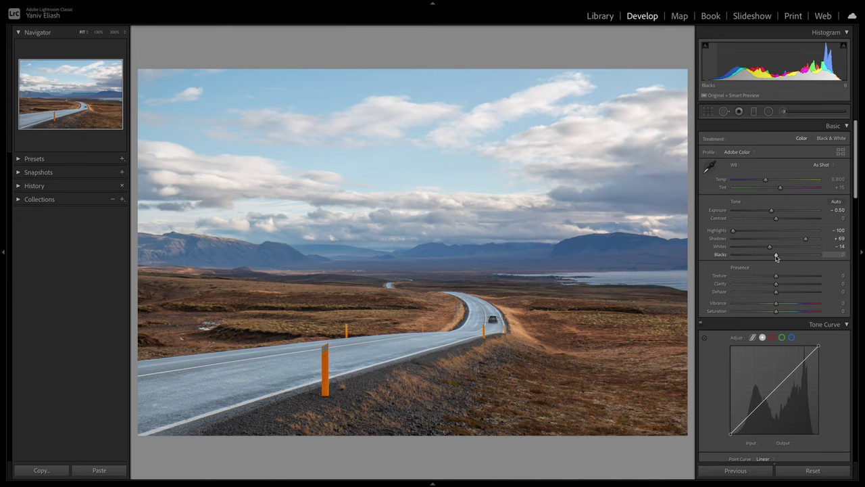
{"action": "left_click_drag", "start_coordinate": [776, 257], "coordinate": [772, 257]}
{"action": "key", "text": "backslash"}
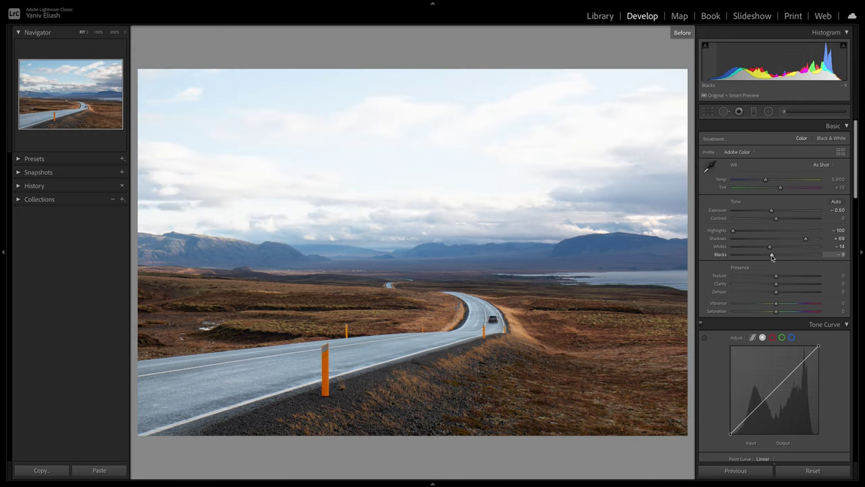
{"action": "key", "text": "backslash"}
{"action": "key", "text": "backslash"}
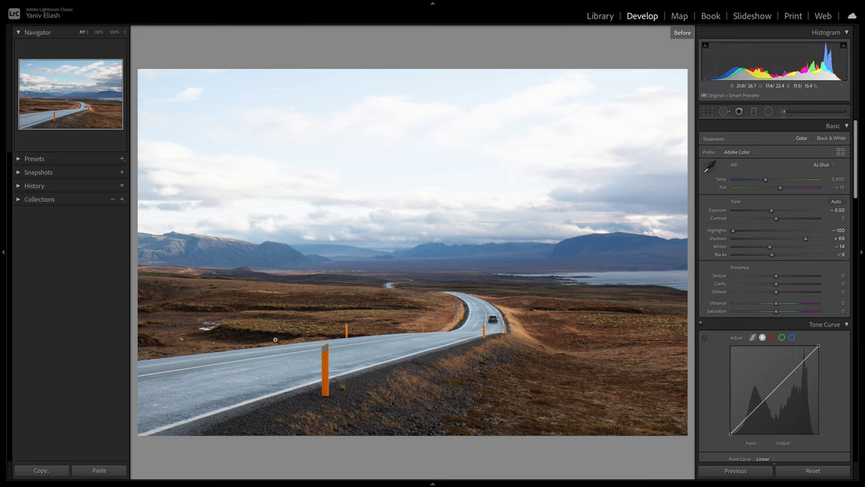
{"action": "key", "text": "backslash"}
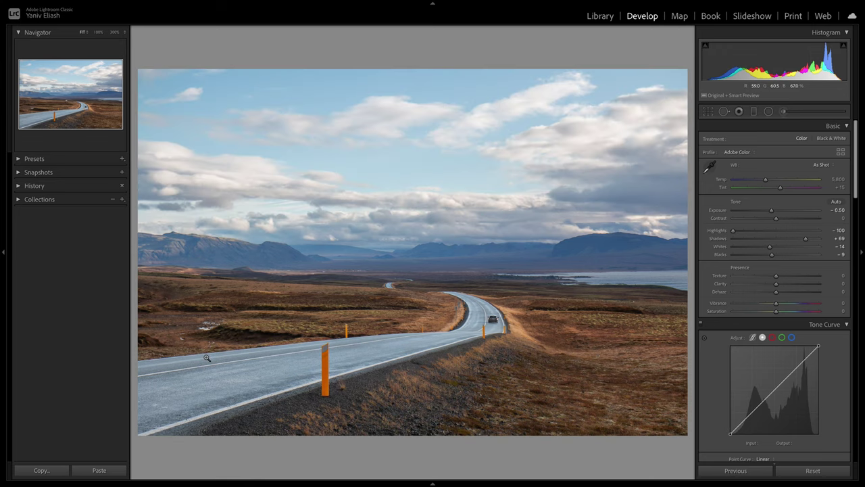
{"action": "key", "text": "backslash"}
{"action": "key", "text": "backslash"}
{"action": "key", "text": "backslash"}
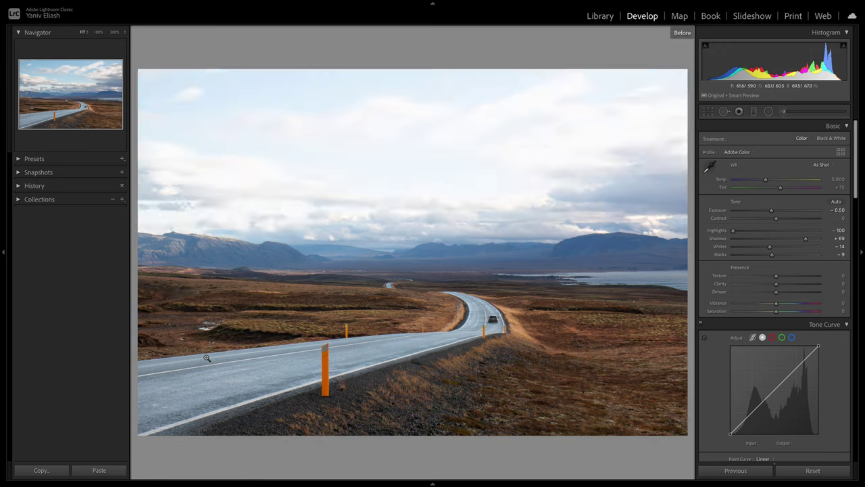
{"action": "key", "text": "backslash"}
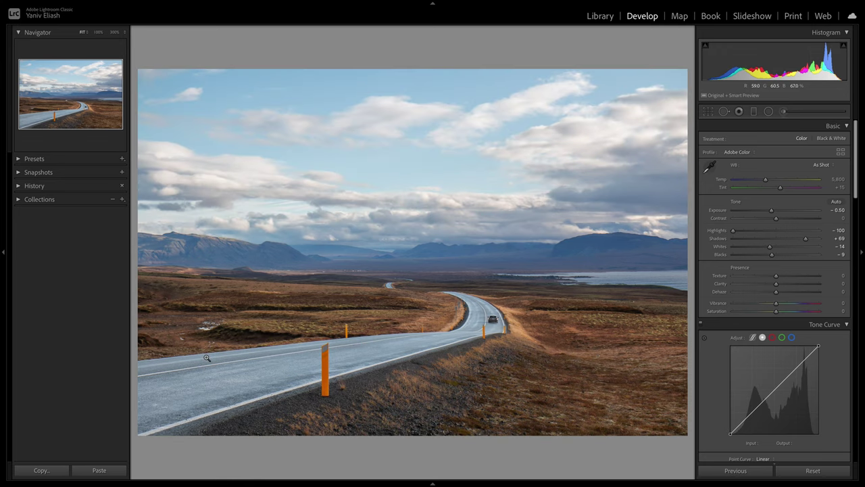
Collapse Basic and apply the Smooth Transition point curve preset in Tone Curve.
{"action": "left_click", "coordinate": [847, 127]}
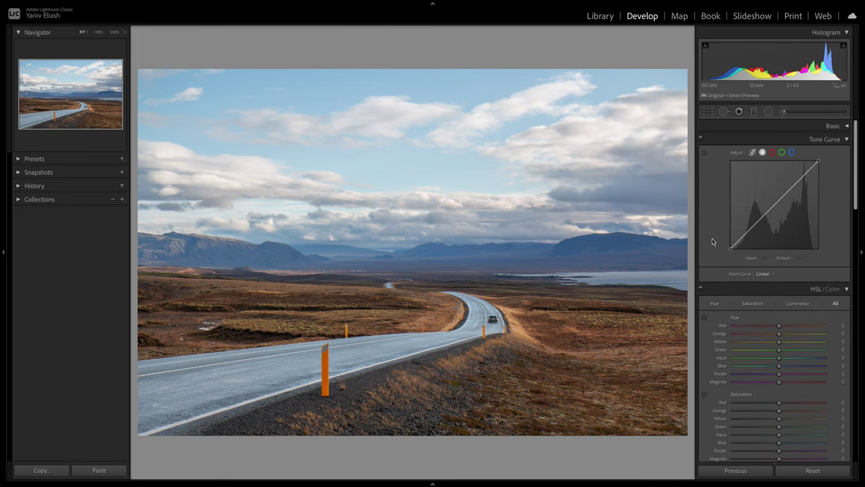
{"action": "left_click", "coordinate": [765, 275]}
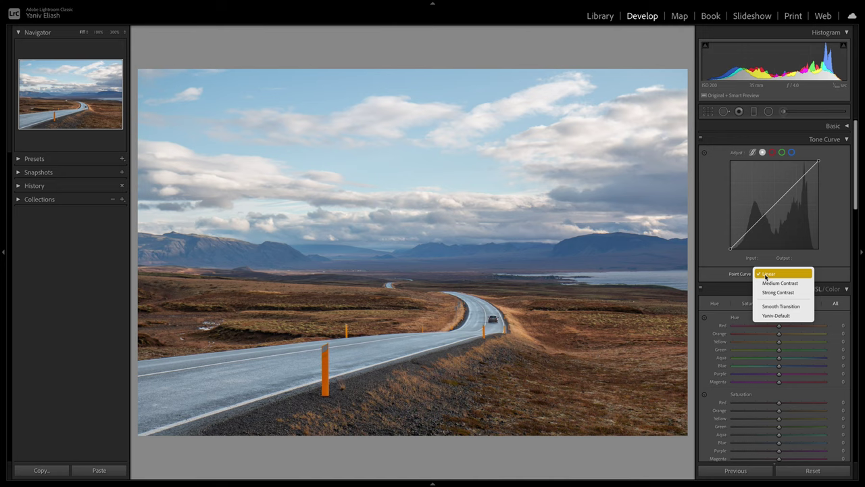
{"action": "left_click", "coordinate": [794, 309]}
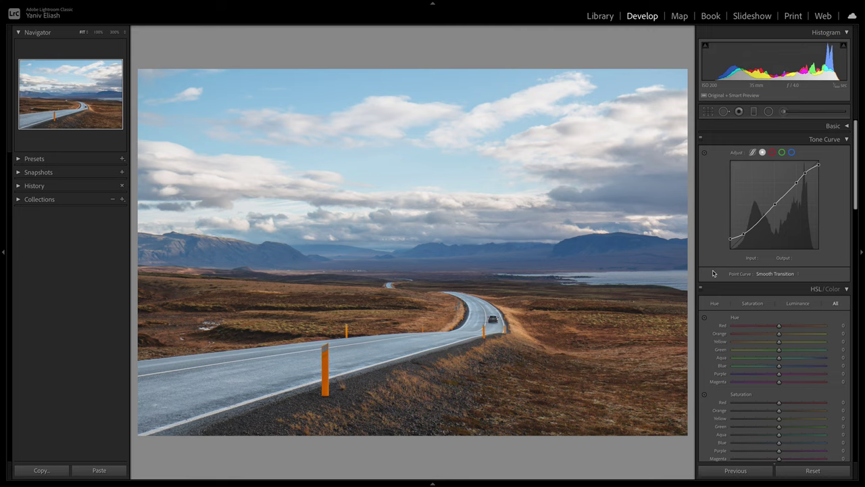
Toggle the Tone Curve effect on and off to compare, then collapse the panel.
{"action": "left_click", "coordinate": [702, 139]}
{"action": "left_click", "coordinate": [702, 140]}
{"action": "left_click", "coordinate": [703, 139]}
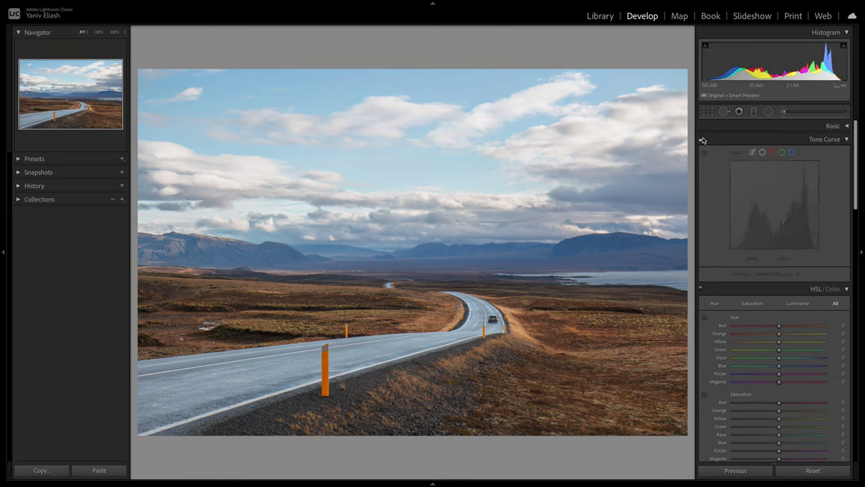
{"action": "left_click", "coordinate": [702, 140]}
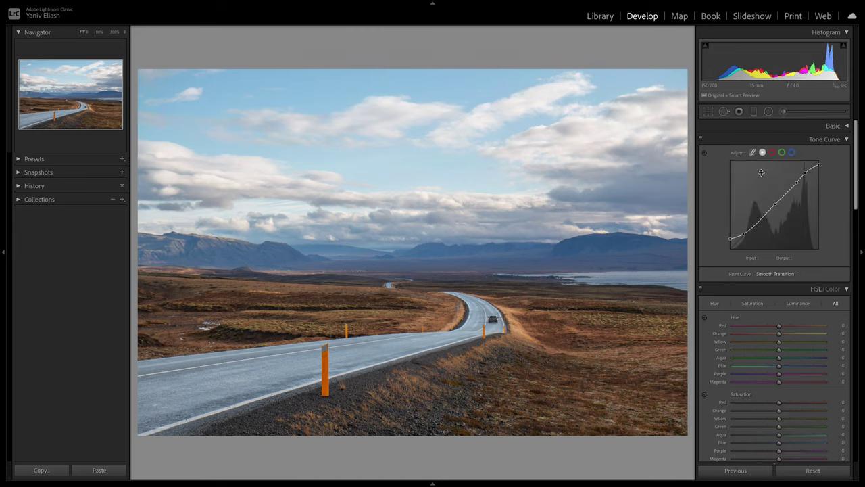
{"action": "left_click", "coordinate": [702, 139]}
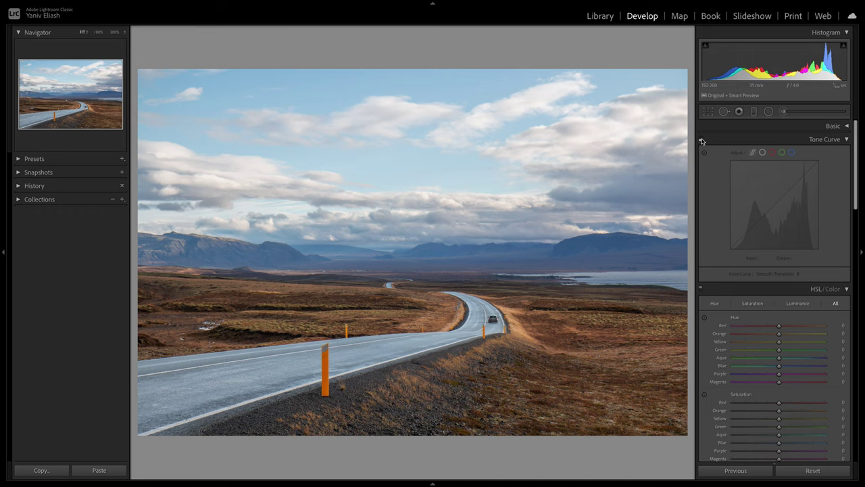
{"action": "left_click", "coordinate": [702, 139]}
{"action": "left_click", "coordinate": [702, 140]}
{"action": "left_click", "coordinate": [702, 139]}
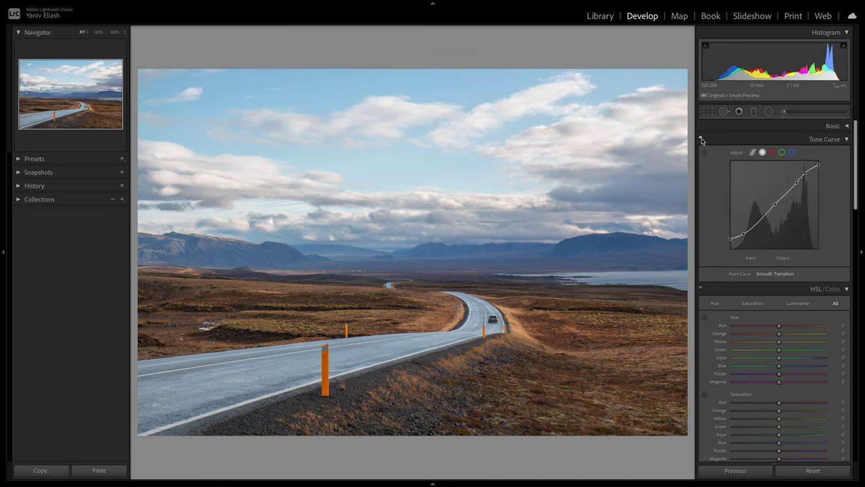
{"action": "left_click", "coordinate": [702, 139]}
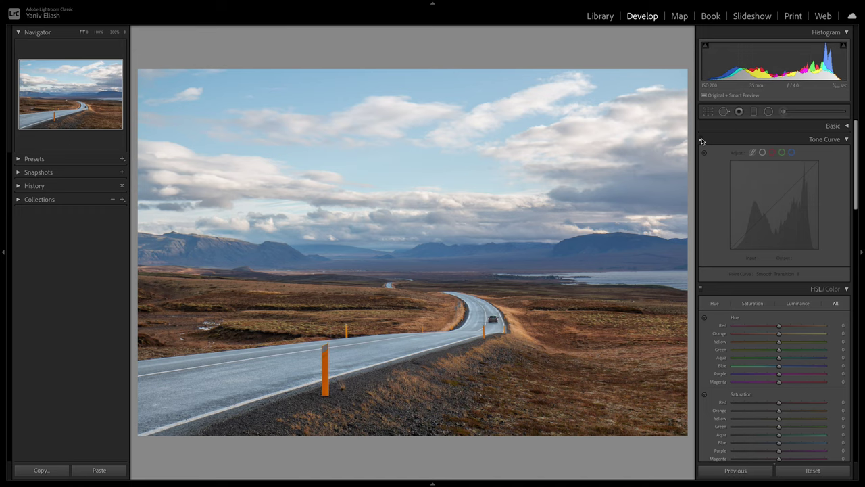
{"action": "left_click", "coordinate": [702, 139]}
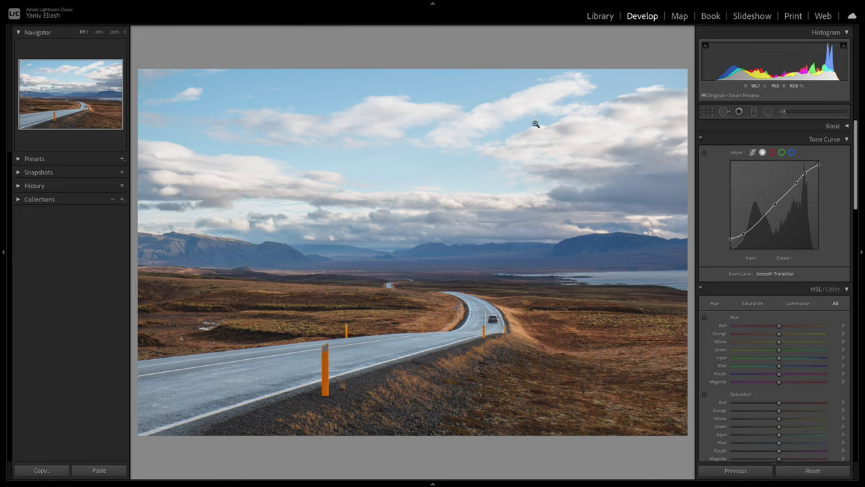
{"action": "left_click", "coordinate": [700, 138]}
{"action": "left_click", "coordinate": [700, 139]}
{"action": "left_click", "coordinate": [700, 139]}
{"action": "left_click", "coordinate": [700, 139]}
{"action": "left_click", "coordinate": [700, 138]}
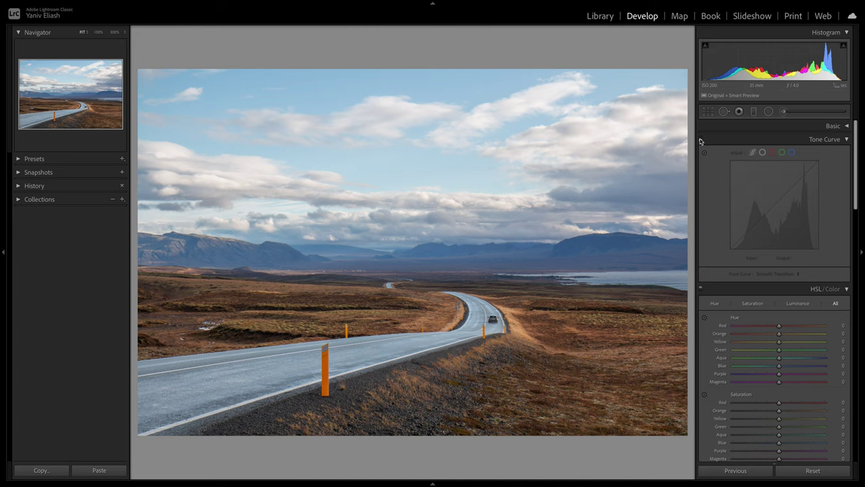
{"action": "left_click", "coordinate": [700, 139]}
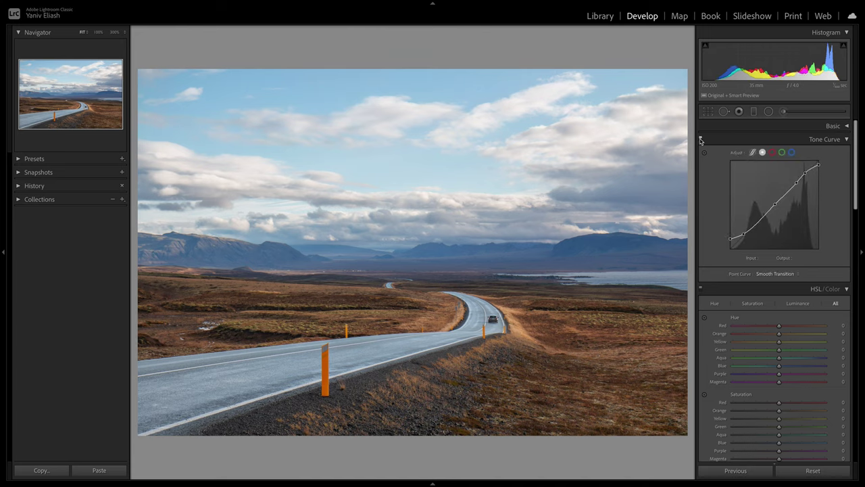
{"action": "left_click", "coordinate": [846, 139]}
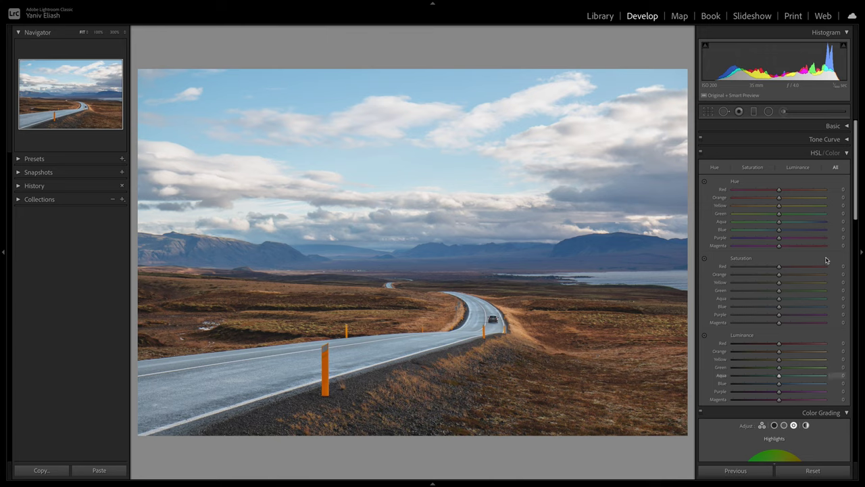
{"action": "left_click", "coordinate": [847, 153]}
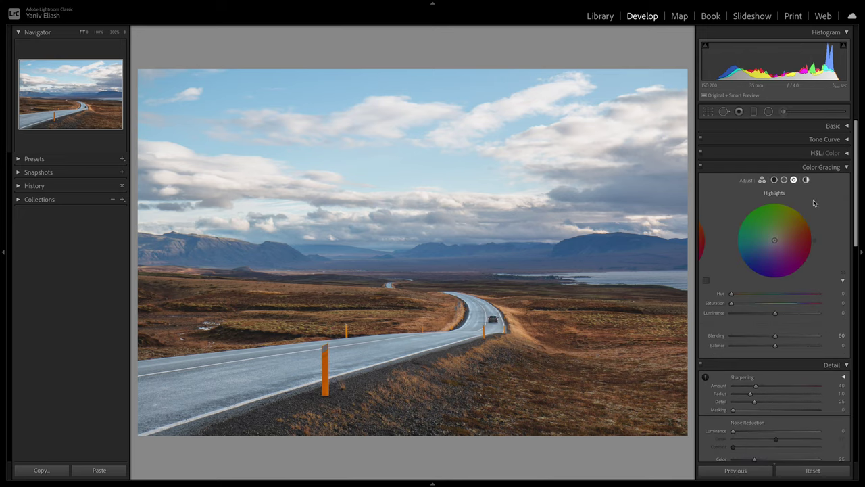
{"action": "left_click", "coordinate": [774, 181]}
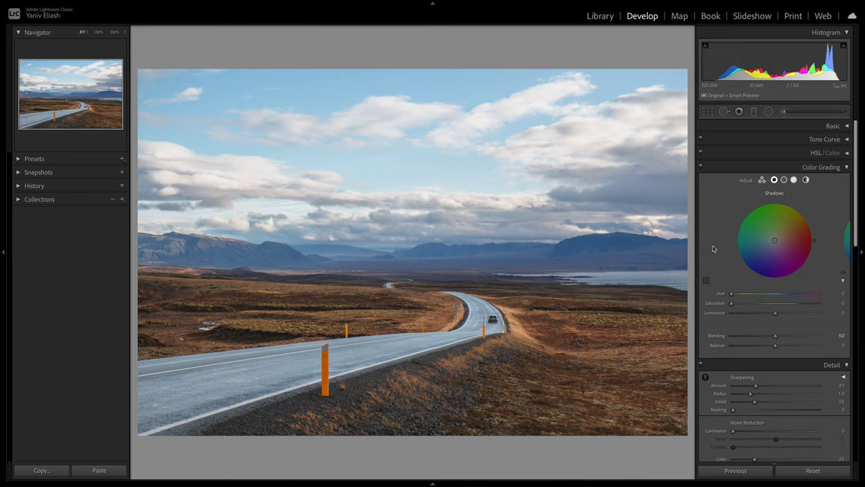
{"action": "left_click_drag", "start_coordinate": [775, 240], "coordinate": [768, 249]}
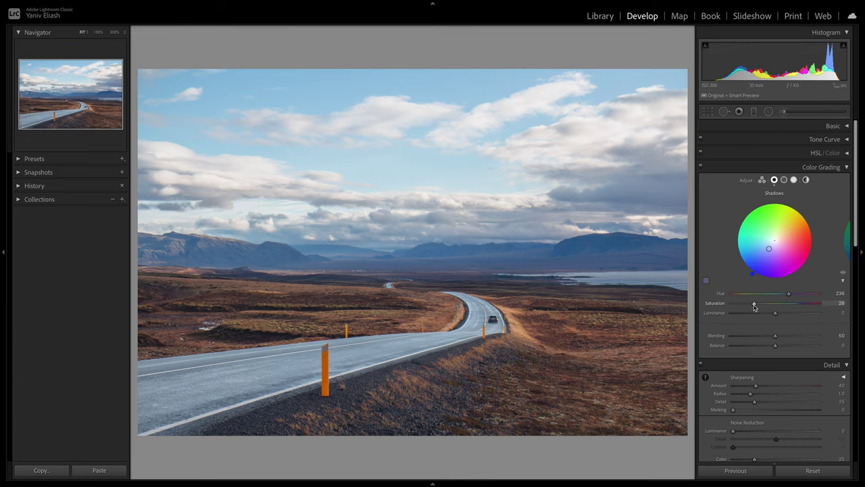
{"action": "left_click_drag", "start_coordinate": [754, 306], "coordinate": [745, 306]}
{"action": "left_click", "coordinate": [701, 167]}
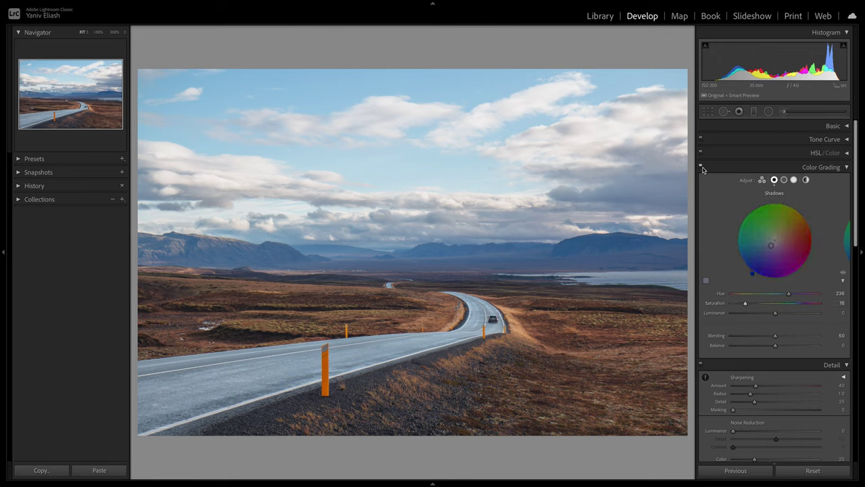
{"action": "left_click", "coordinate": [701, 167]}
{"action": "left_click", "coordinate": [701, 168]}
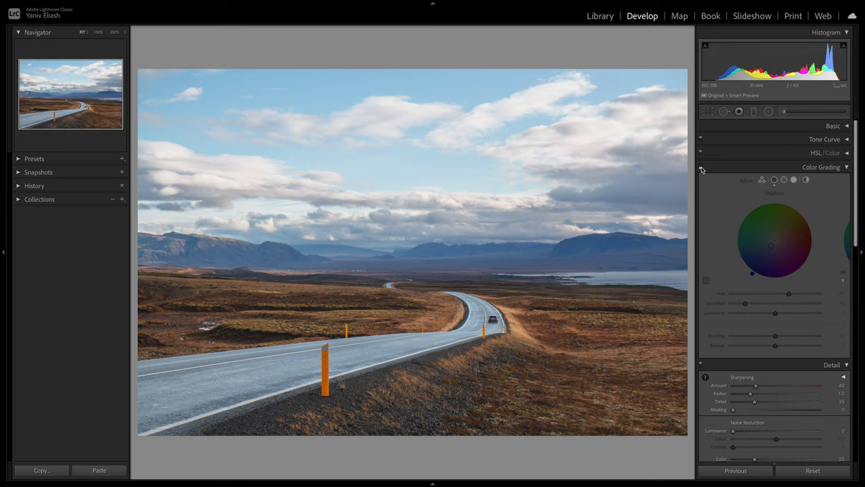
{"action": "left_click", "coordinate": [701, 169]}
{"action": "left_click", "coordinate": [702, 168]}
{"action": "left_click", "coordinate": [702, 168]}
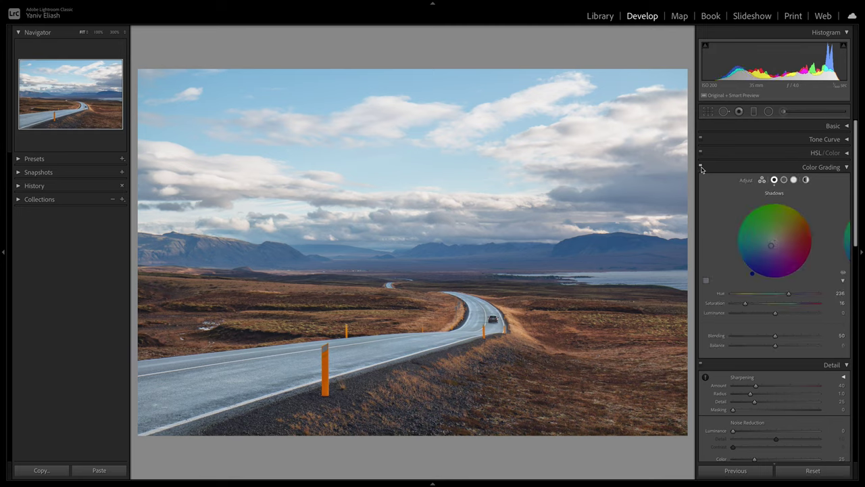
{"action": "left_click", "coordinate": [702, 168]}
{"action": "left_click", "coordinate": [701, 168]}
Add a Highlights colour tint, reduce its Saturation to 0, and collapse Color Grading.
{"action": "left_click", "coordinate": [794, 179]}
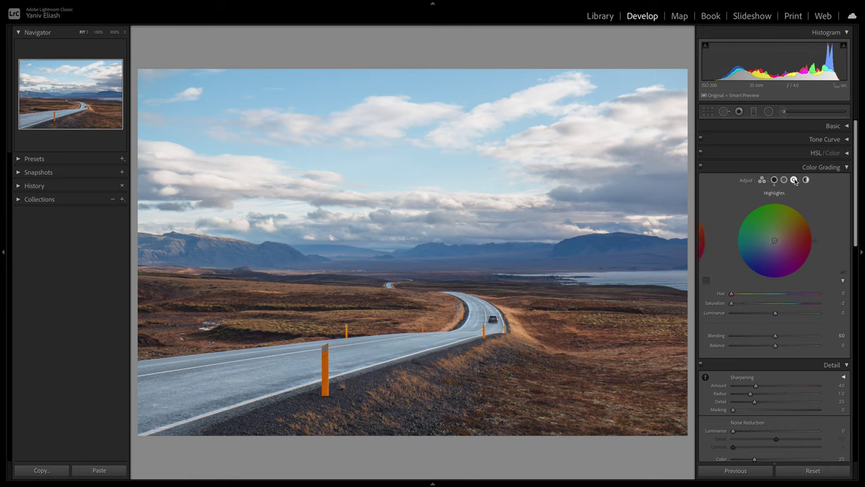
{"action": "left_click", "coordinate": [776, 236]}
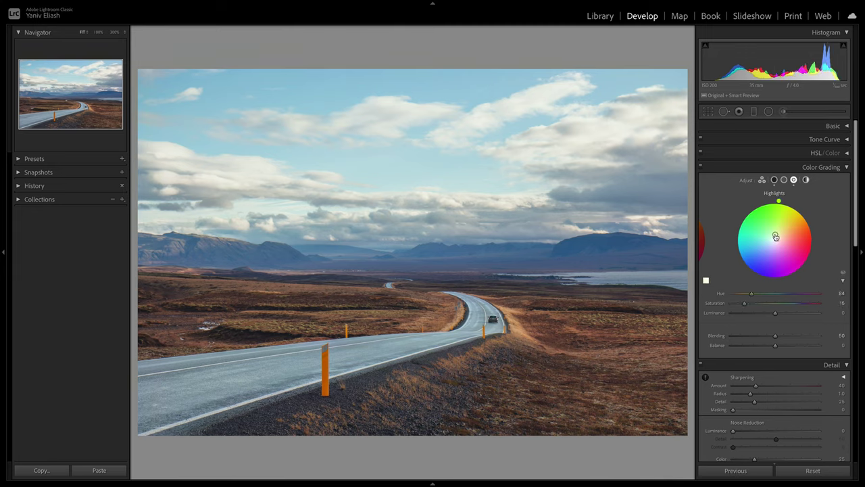
{"action": "left_click_drag", "start_coordinate": [776, 237], "coordinate": [775, 239]}
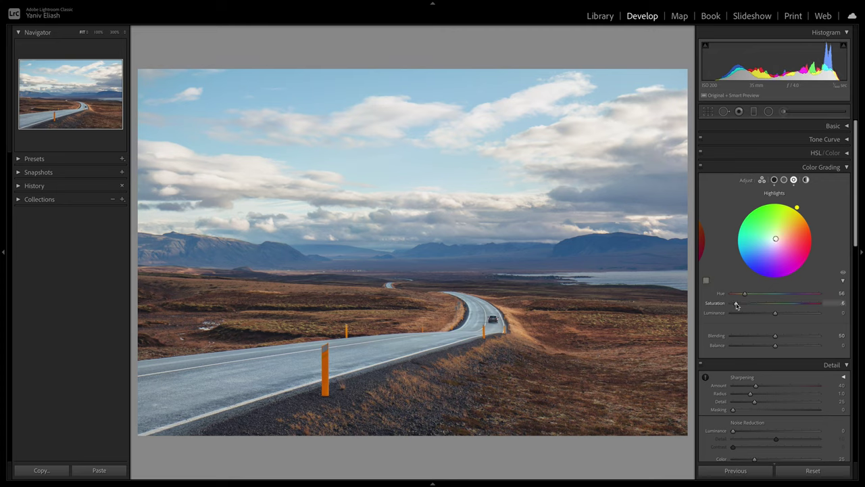
{"action": "left_click_drag", "start_coordinate": [737, 305], "coordinate": [726, 303]}
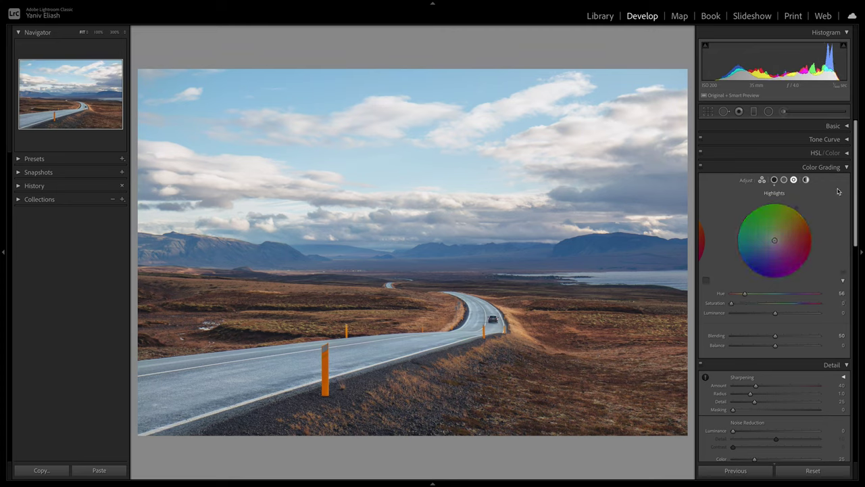
{"action": "left_click", "coordinate": [847, 168]}
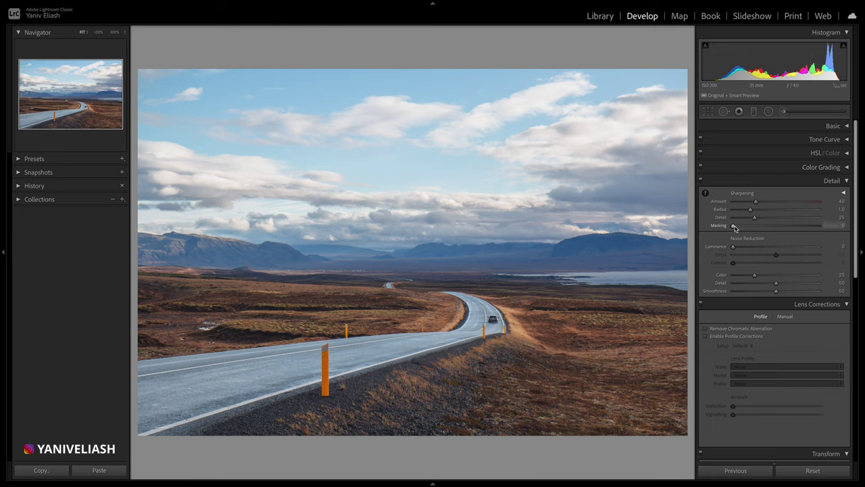
Alt-drag Sharpening Masking to 84 while checking the black-and-white edge mask preview.
{"action": "key", "text": "alt"}
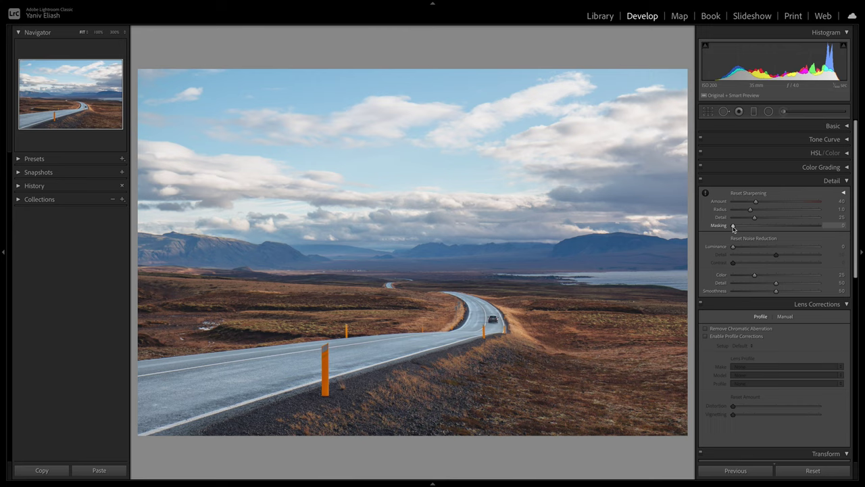
{"action": "left_click", "coordinate": [733, 226], "text": "alt"}
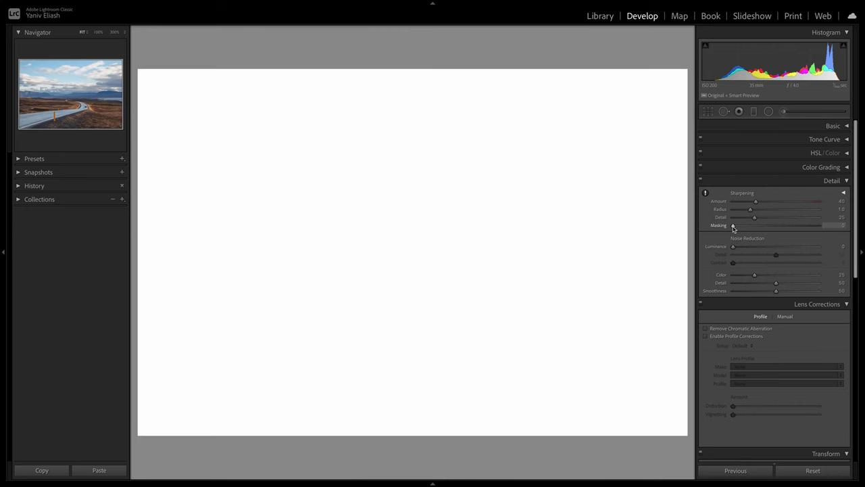
{"action": "left_click_drag", "start_coordinate": [732, 228], "coordinate": [806, 226]}
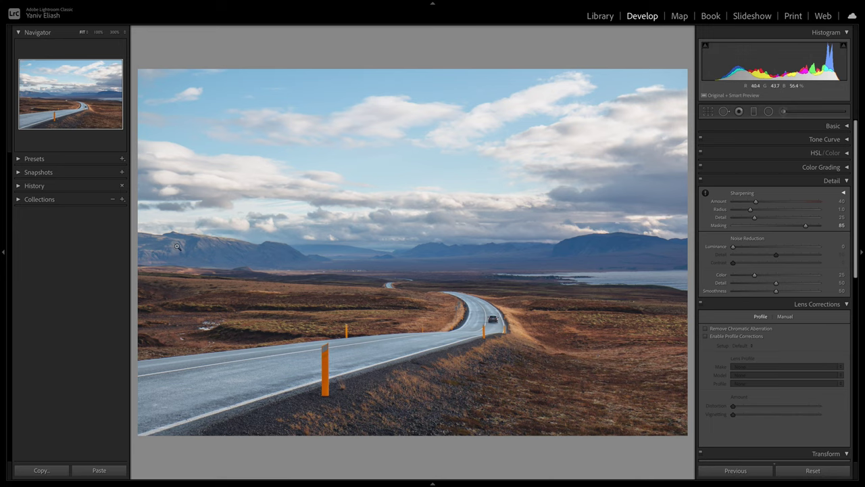
{"action": "key", "text": "alt"}
{"action": "left_click", "coordinate": [804, 226], "text": "alt"}
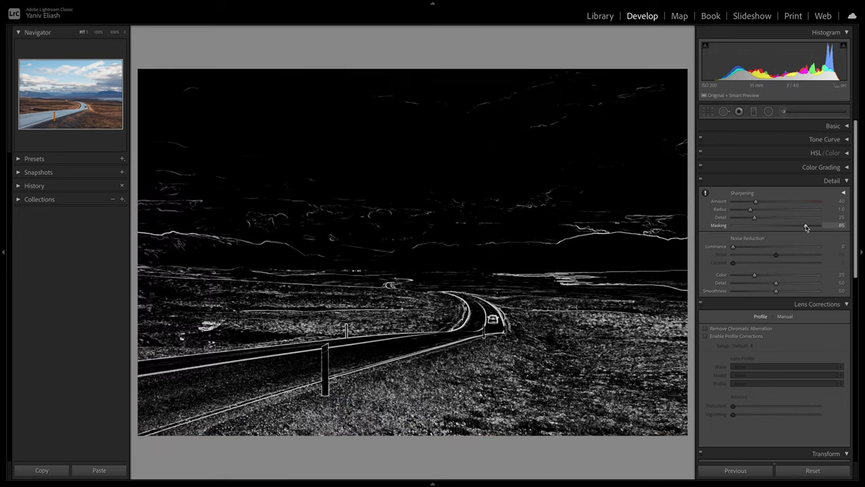
{"action": "left_click_drag", "start_coordinate": [805, 226], "coordinate": [805, 228]}
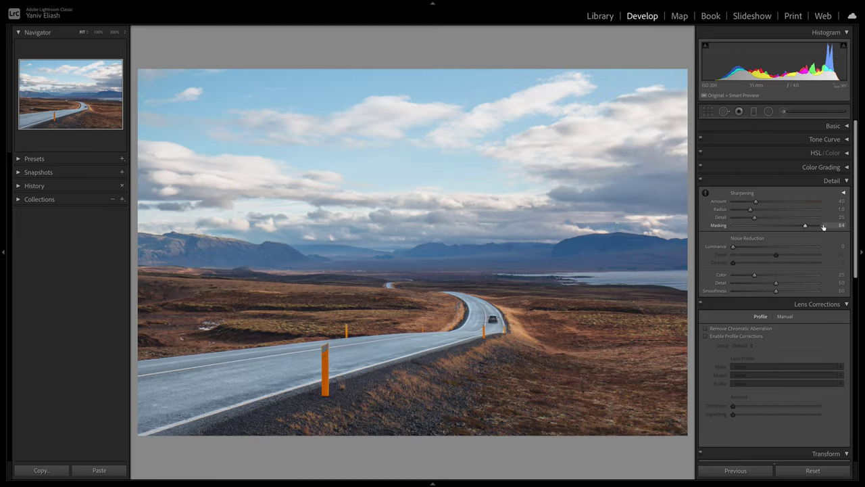
{"action": "left_click", "coordinate": [805, 227], "text": "alt"}
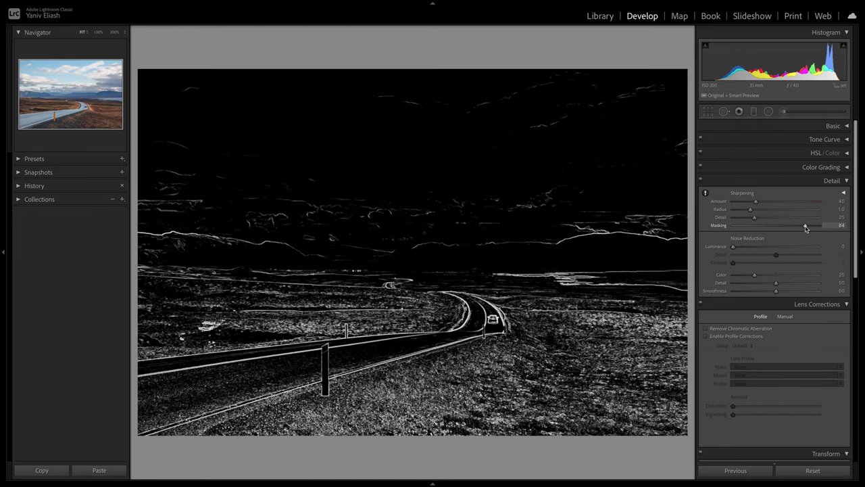
{"action": "left_click_drag", "start_coordinate": [805, 228], "coordinate": [804, 228]}
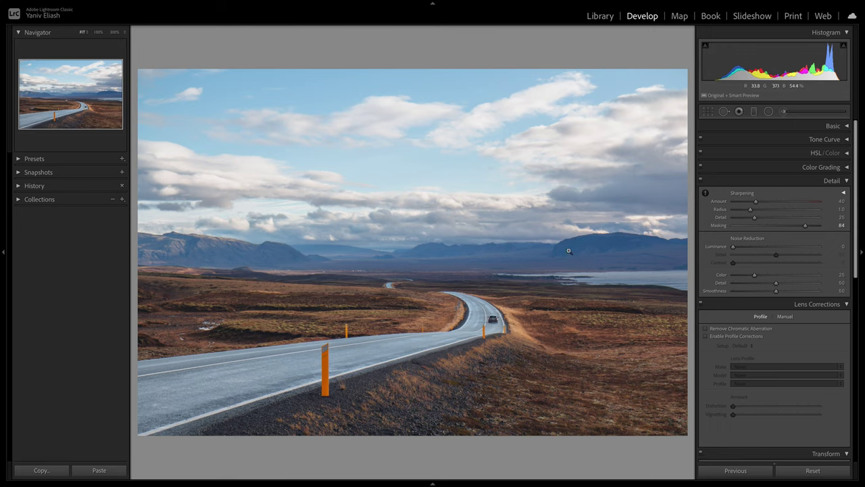
Collapse the Detail, Lens Corrections, Transform, Effects and Calibration panels.
{"action": "left_click", "coordinate": [831, 180]}
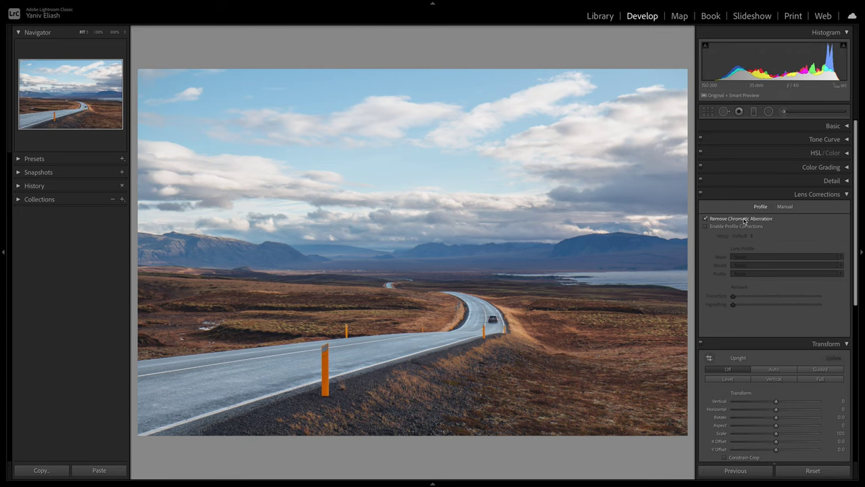
{"action": "left_click", "coordinate": [846, 195]}
{"action": "left_click", "coordinate": [846, 208]}
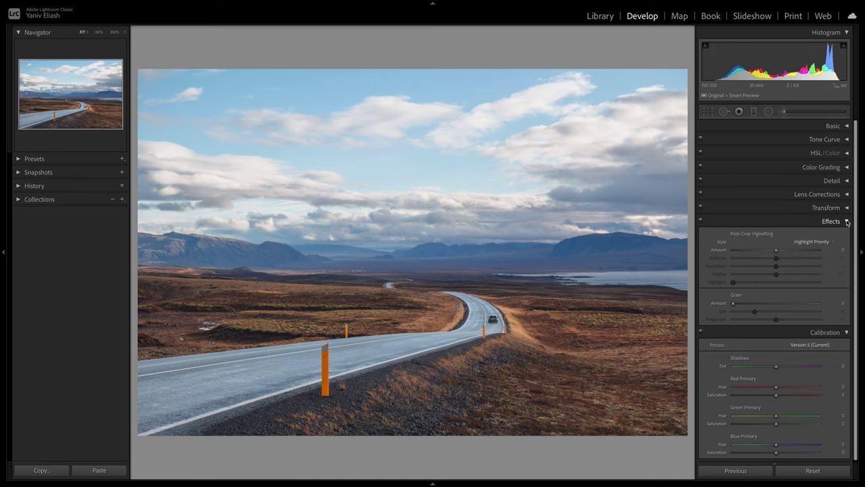
{"action": "left_click", "coordinate": [847, 221]}
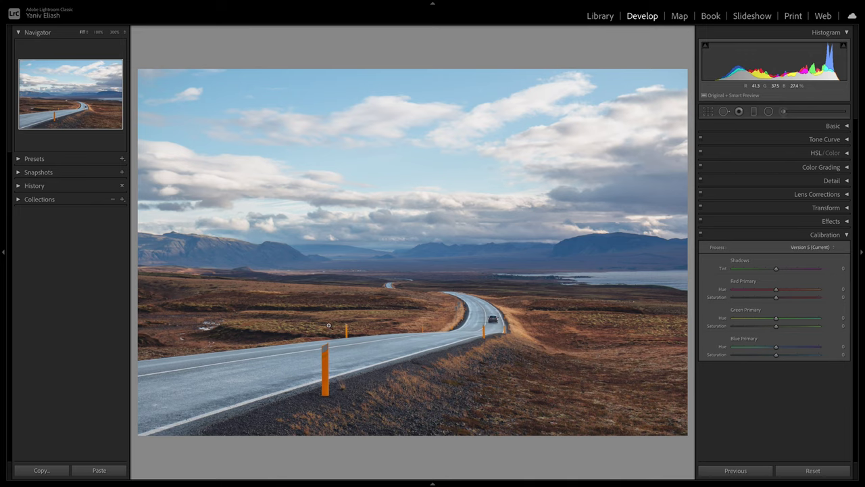
{"action": "left_click", "coordinate": [846, 236]}
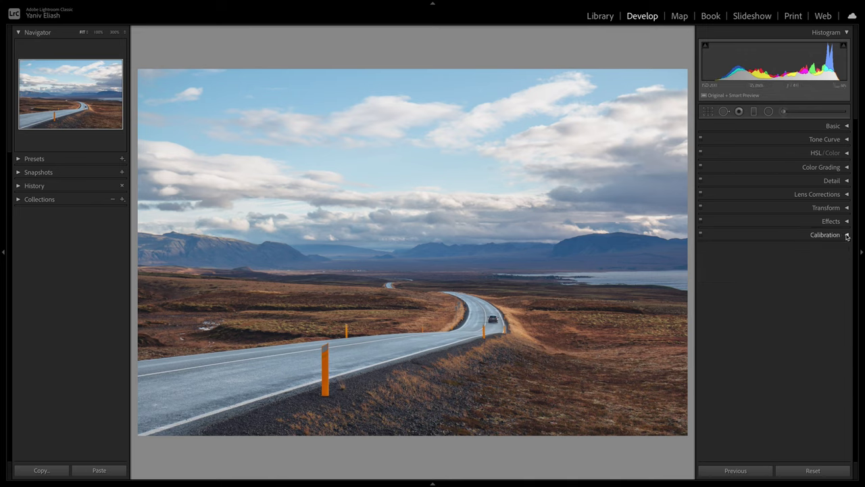
Choose Spot Removal and zoom to 300% on the distant plain's buildings.
{"action": "left_click", "coordinate": [723, 113]}
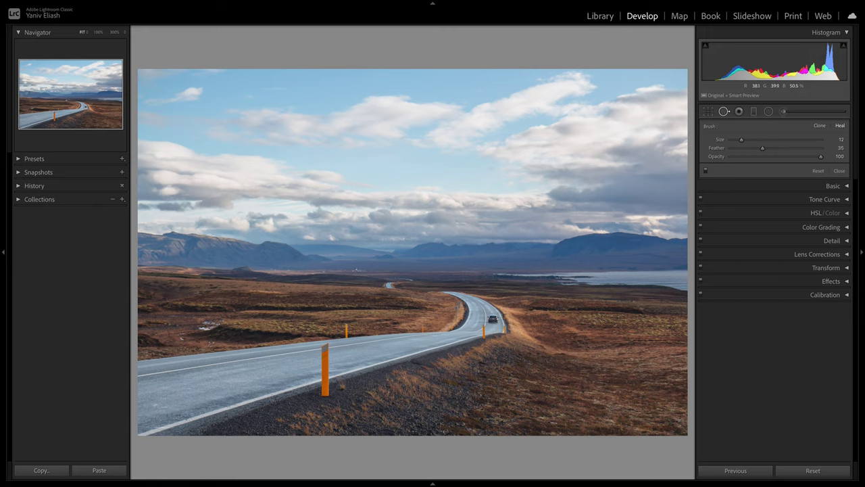
{"action": "key", "text": "z"}
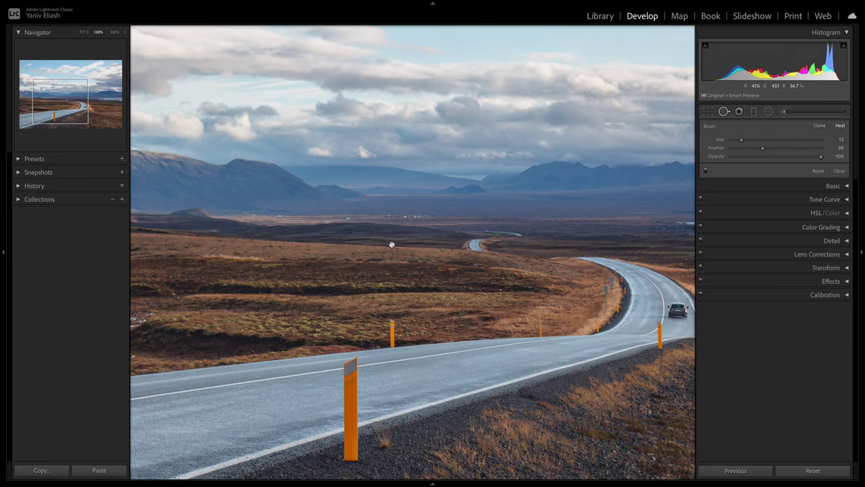
{"action": "left_click_drag", "start_coordinate": [392, 245], "coordinate": [370, 293]}
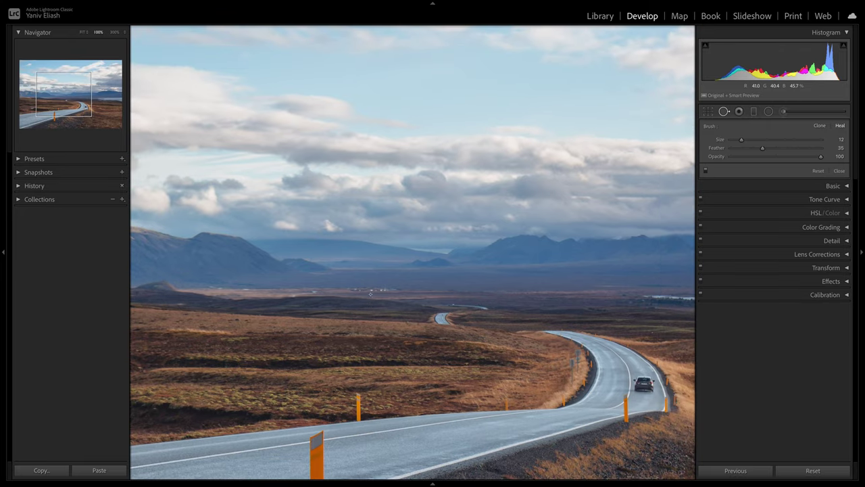
{"action": "left_click", "coordinate": [114, 32]}
{"action": "mouse_move", "coordinate": [269, 390]}
{"action": "left_mouse_down"}
{"action": "mouse_move", "coordinate": [305, 387]}
{"action": "mouse_move", "coordinate": [357, 362]}
{"action": "mouse_move", "coordinate": [327, 364]}
{"action": "left_mouse_up"}
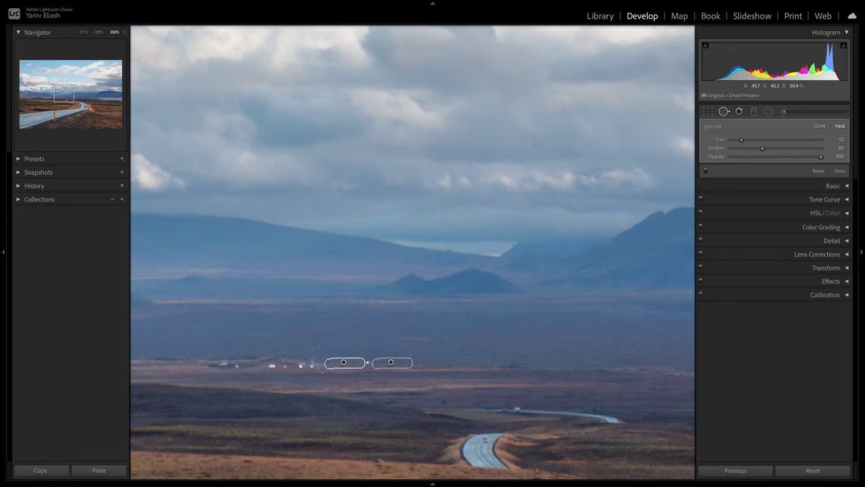
Heal the white buildings and nearby specks on the far plain, then return to Fit view.
{"action": "mouse_move", "coordinate": [311, 350]}
{"action": "left_mouse_down"}
{"action": "mouse_move", "coordinate": [316, 364]}
{"action": "mouse_move", "coordinate": [298, 365]}
{"action": "mouse_move", "coordinate": [321, 365]}
{"action": "left_mouse_up"}
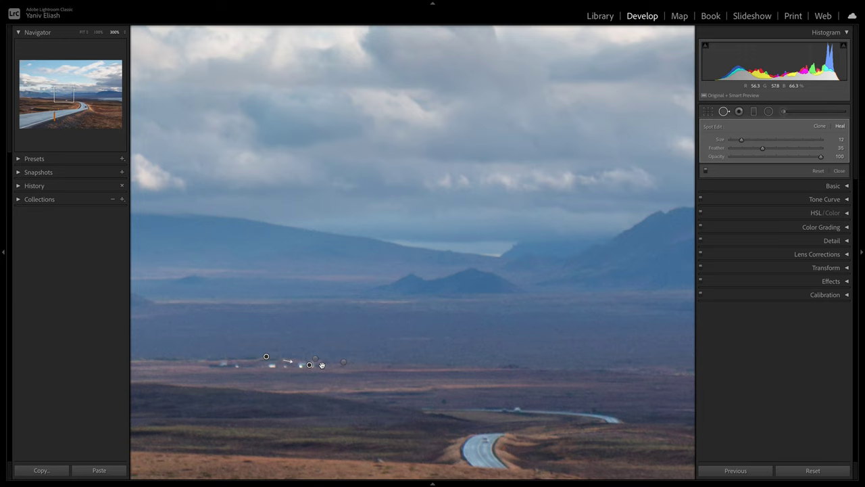
{"action": "left_click", "coordinate": [321, 365]}
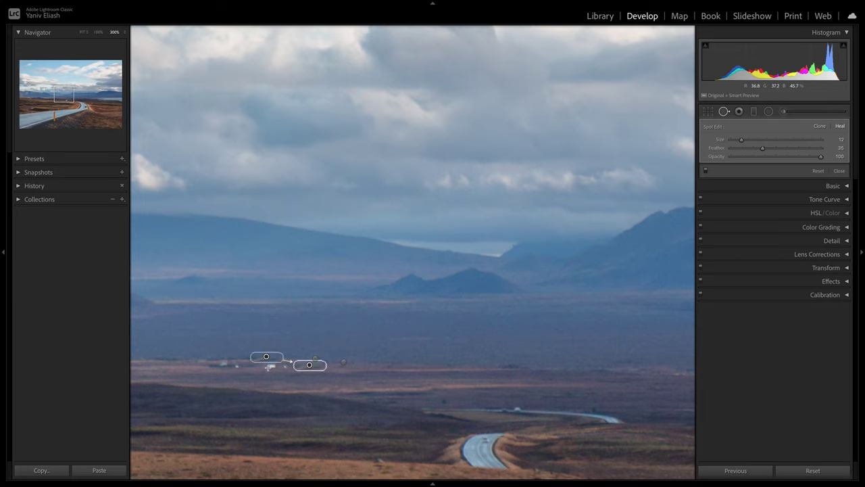
{"action": "left_click", "coordinate": [284, 366], "text": "shift"}
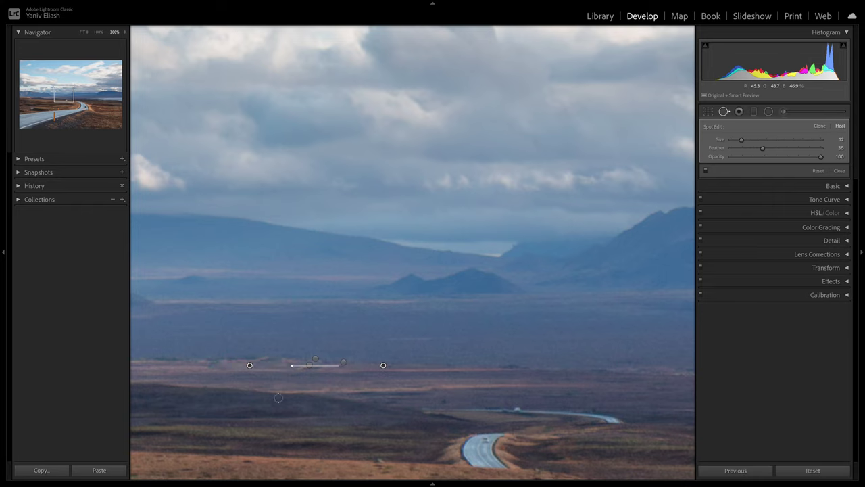
{"action": "left_click", "coordinate": [724, 111]}
{"action": "left_click", "coordinate": [278, 356]}
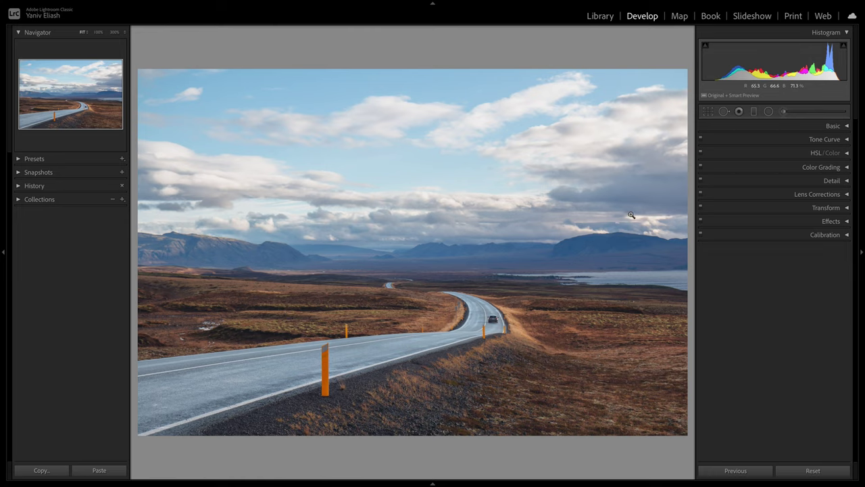
Drag a graduated filter down over the sky and reset its sliders to zero.
{"action": "left_click", "coordinate": [753, 112]}
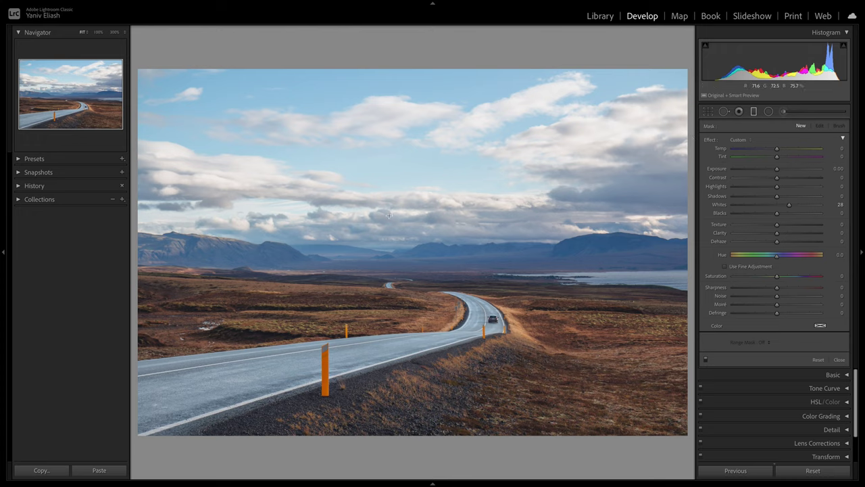
{"action": "left_click_drag", "start_coordinate": [389, 215], "coordinate": [389, 248]}
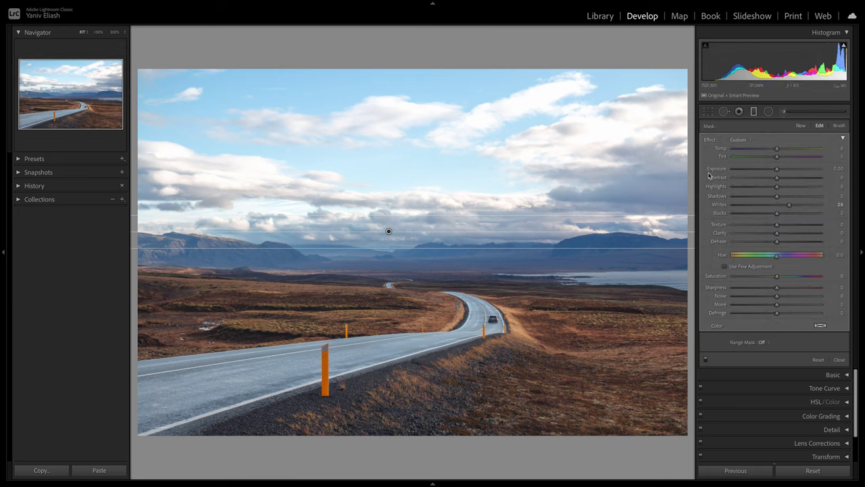
{"action": "key", "text": "alt"}
{"action": "left_click", "coordinate": [709, 140], "text": "alt"}
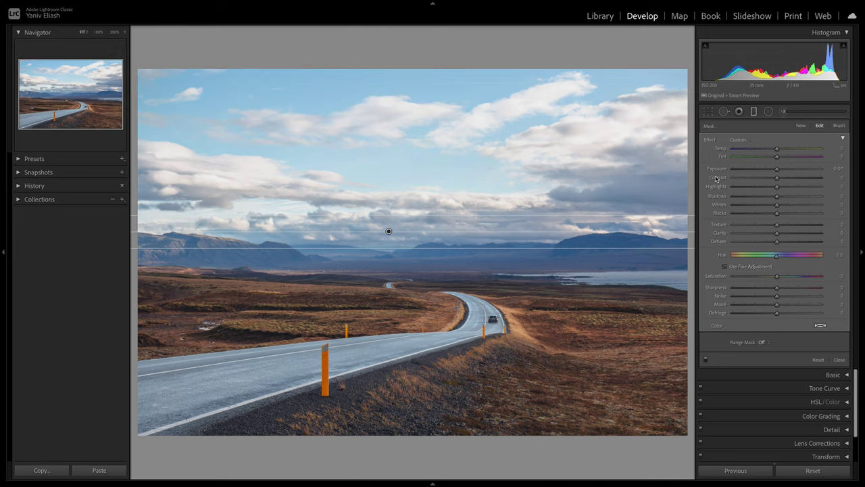
Give the sky filter Dehaze 26 and Exposure −0.49, then close it.
{"action": "left_click", "coordinate": [788, 242]}
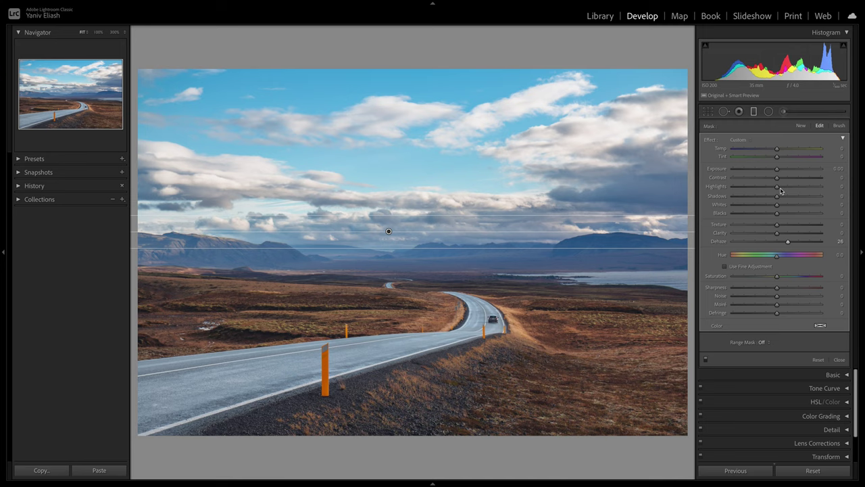
{"action": "left_click_drag", "start_coordinate": [777, 170], "coordinate": [775, 170]}
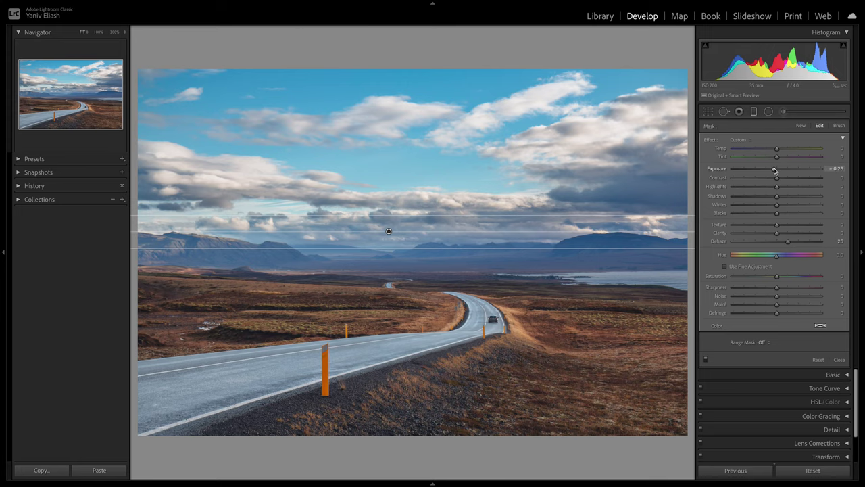
{"action": "left_click_drag", "start_coordinate": [774, 170], "coordinate": [772, 170]}
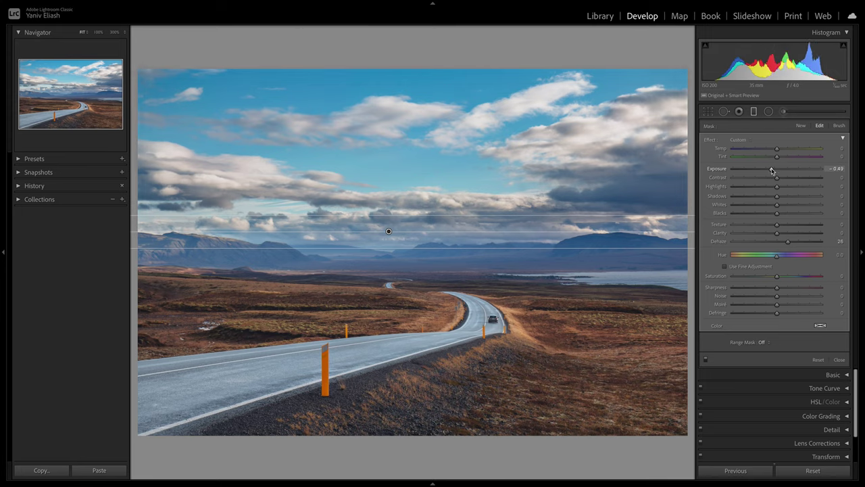
{"action": "left_click", "coordinate": [754, 113]}
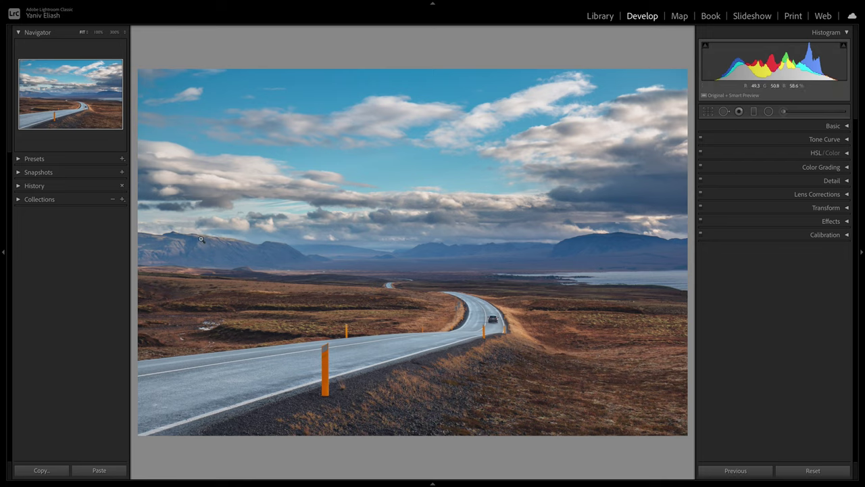
At 25% zoom, add an inverted radial filter over the right side with sliders reset.
{"action": "left_click", "coordinate": [124, 32]}
{"action": "left_click", "coordinate": [123, 49]}
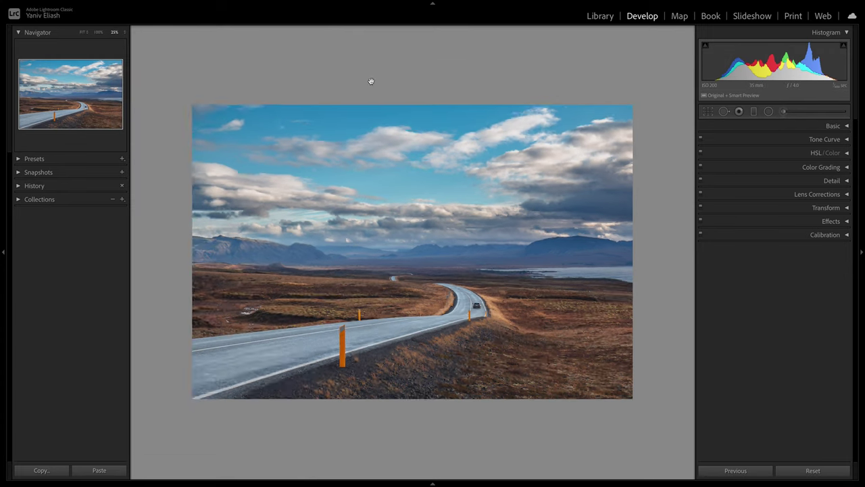
{"action": "left_click", "coordinate": [768, 111]}
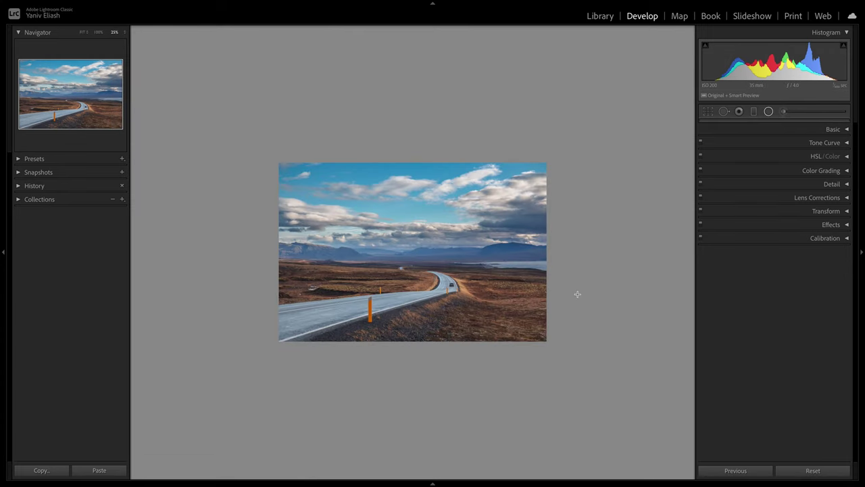
{"action": "left_click_drag", "start_coordinate": [587, 253], "coordinate": [677, 362]}
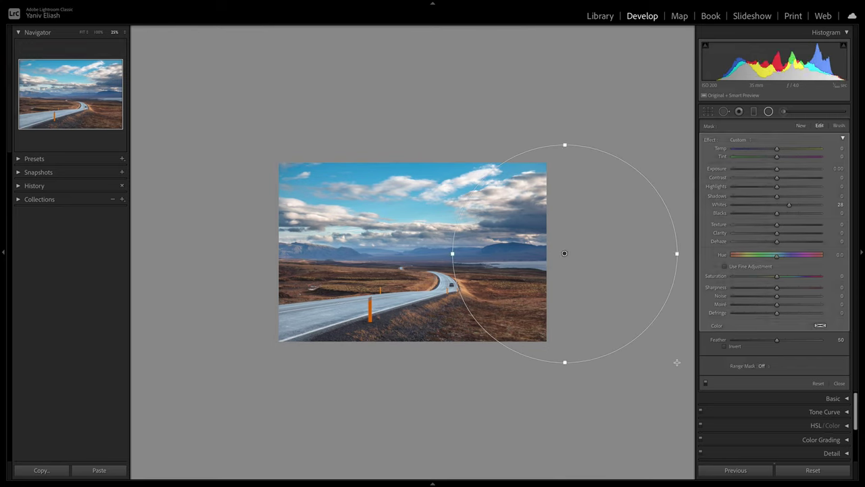
{"action": "left_click", "coordinate": [725, 347]}
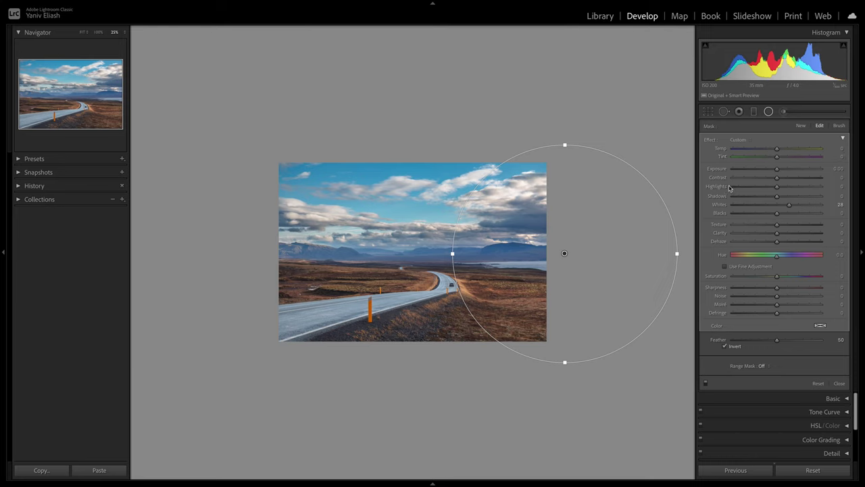
{"action": "key", "text": "alt"}
{"action": "left_click", "coordinate": [708, 140], "text": "alt"}
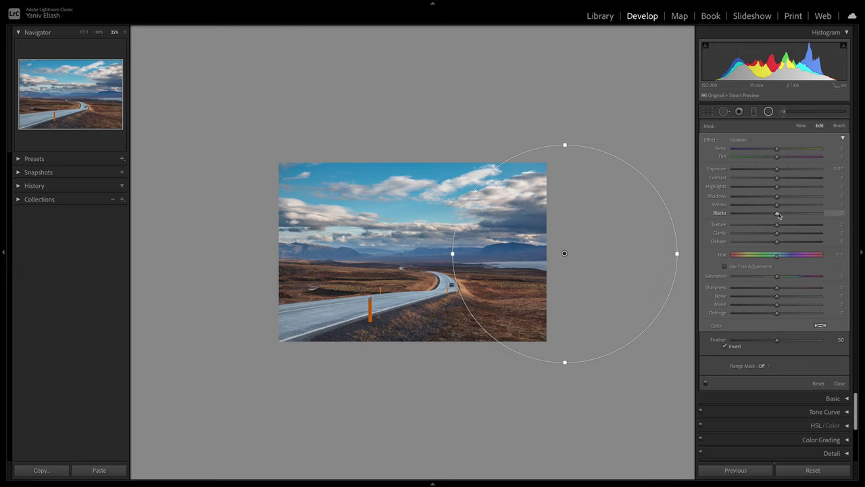
Set the radial filter's Blacks to 37, Dehaze to −13 and Temp to 33.
{"action": "left_click_drag", "start_coordinate": [779, 215], "coordinate": [794, 215]}
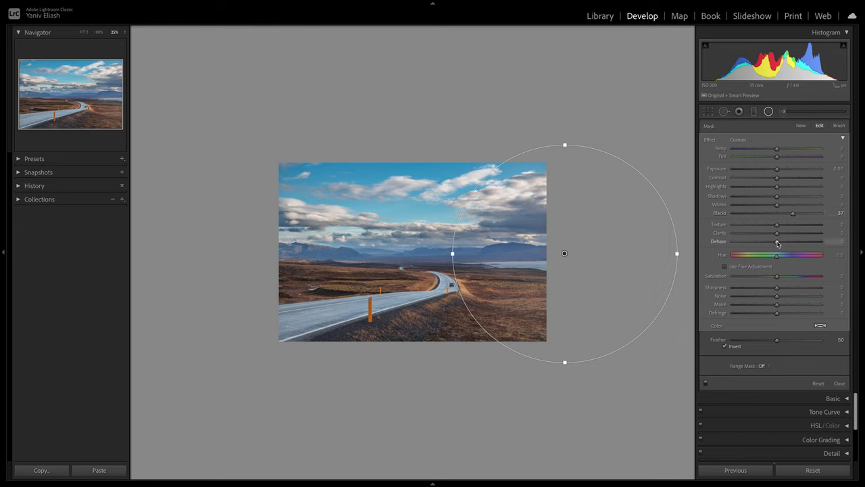
{"action": "left_click_drag", "start_coordinate": [777, 243], "coordinate": [771, 243]}
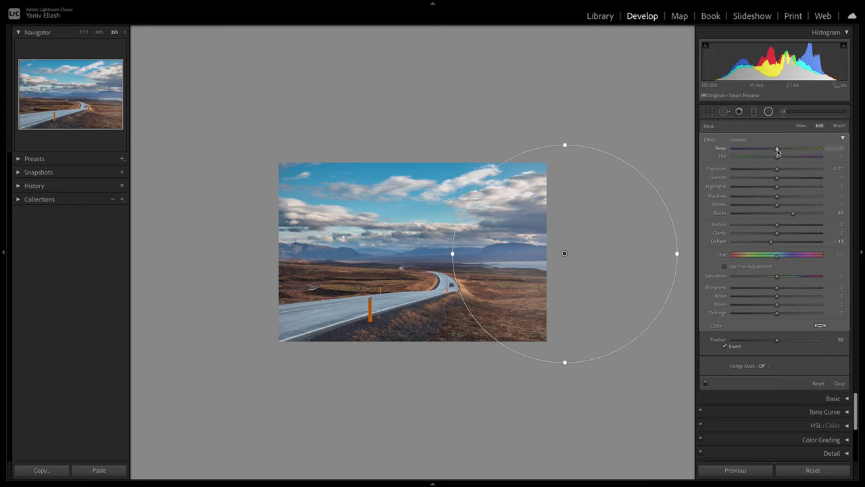
{"action": "left_click_drag", "start_coordinate": [776, 151], "coordinate": [792, 152]}
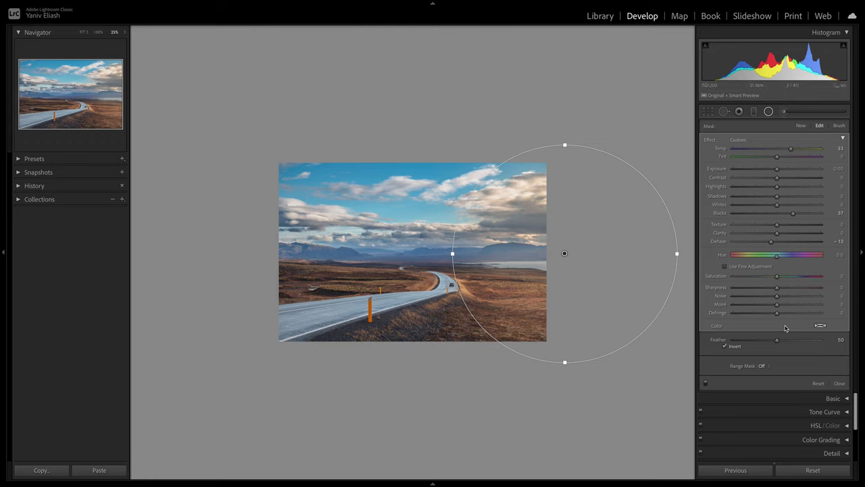
Try a beige tint on the radial filter, then drop its saturation to 0 to leave it untinted.
{"action": "left_click", "coordinate": [819, 326]}
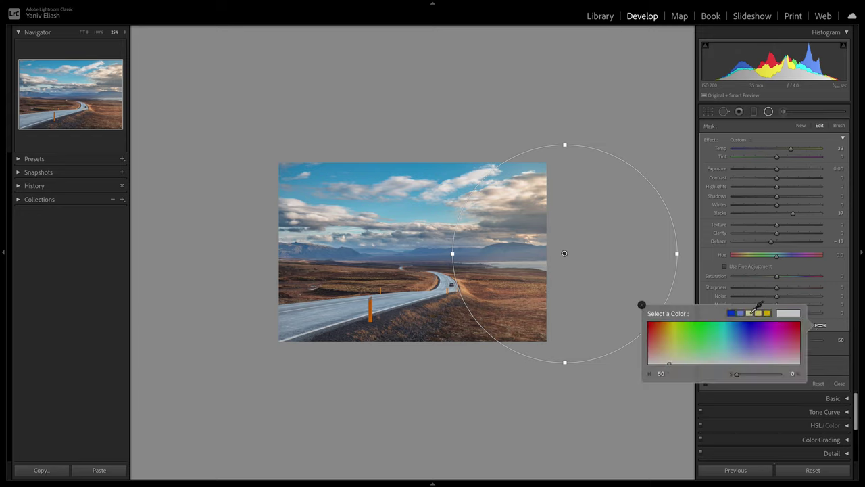
{"action": "left_click", "coordinate": [751, 313]}
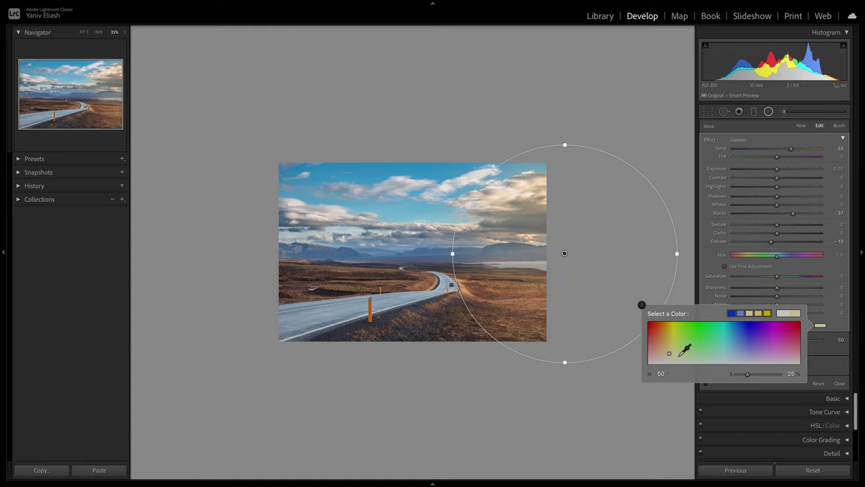
{"action": "left_click_drag", "start_coordinate": [680, 350], "coordinate": [662, 363]}
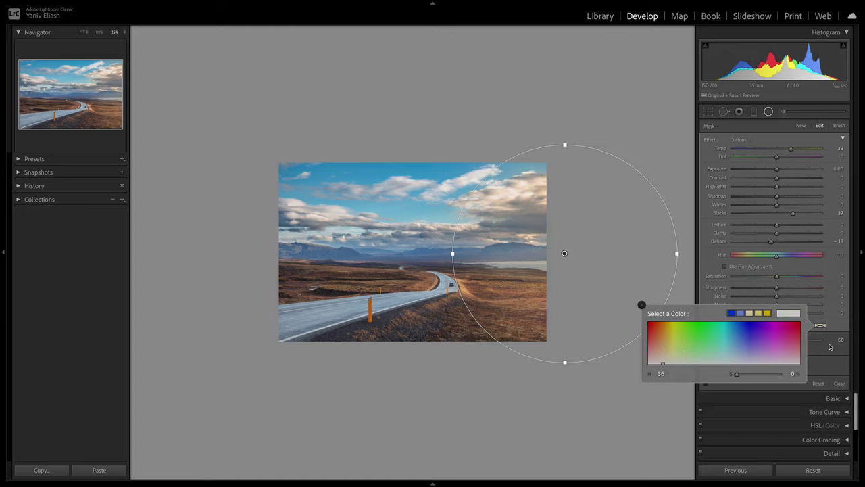
{"action": "left_click", "coordinate": [840, 330]}
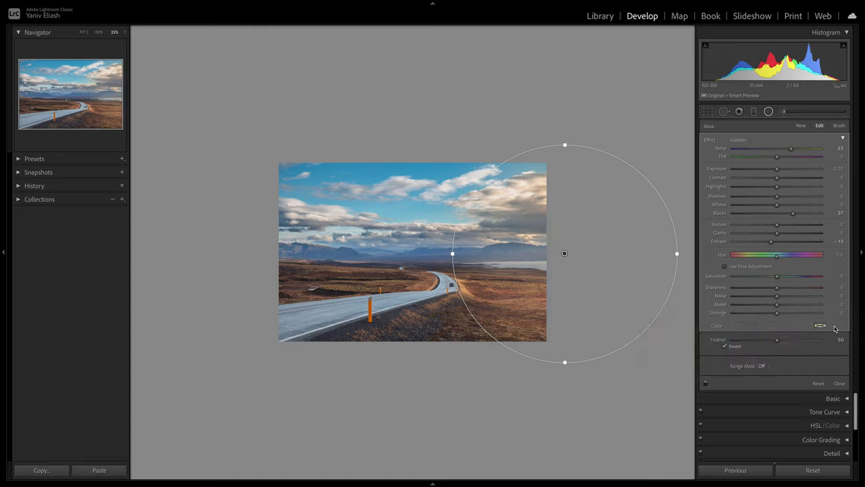
Compare the radial filter on and off, then close the radial filter editing.
{"action": "left_click", "coordinate": [705, 384]}
{"action": "left_click", "coordinate": [706, 384]}
{"action": "left_click", "coordinate": [706, 384]}
{"action": "left_click", "coordinate": [706, 384]}
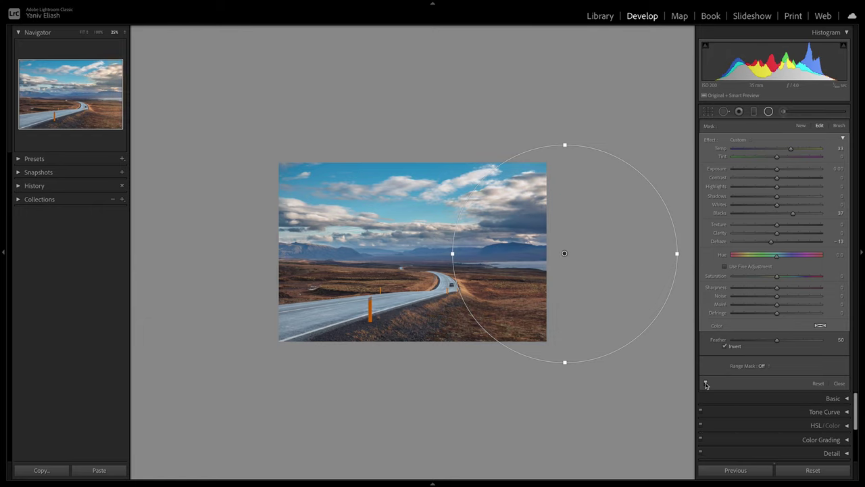
{"action": "left_click", "coordinate": [705, 384]}
{"action": "left_click", "coordinate": [706, 384]}
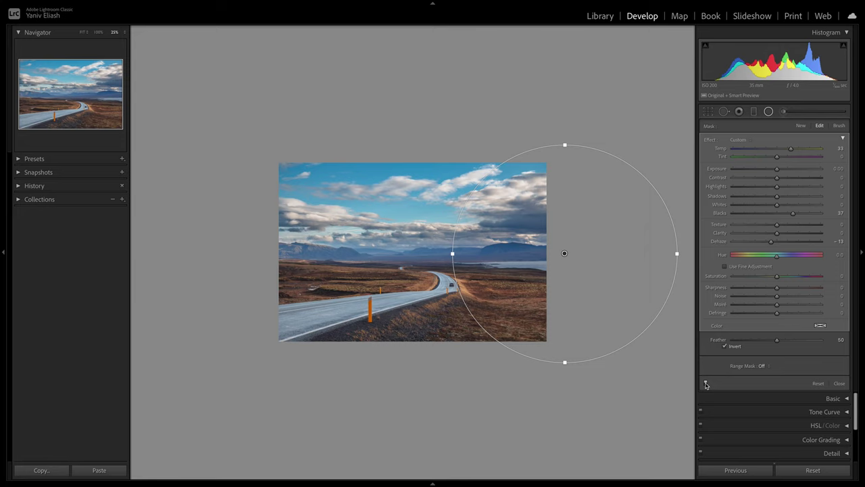
{"action": "left_click", "coordinate": [705, 384]}
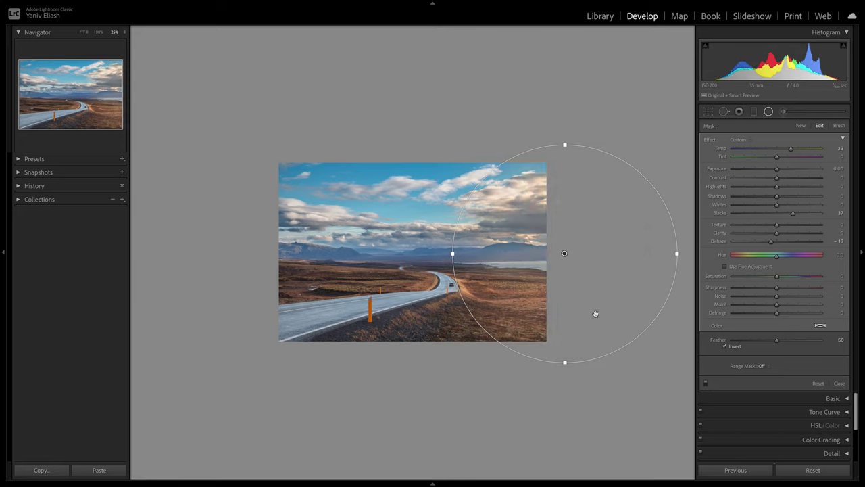
{"action": "left_click", "coordinate": [707, 384]}
{"action": "left_click", "coordinate": [706, 384]}
{"action": "left_click", "coordinate": [706, 384]}
{"action": "left_click", "coordinate": [706, 384]}
{"action": "left_click", "coordinate": [706, 384]}
{"action": "left_click", "coordinate": [706, 384]}
{"action": "left_click", "coordinate": [706, 384]}
{"action": "left_click", "coordinate": [707, 383]}
{"action": "left_click", "coordinate": [768, 112]}
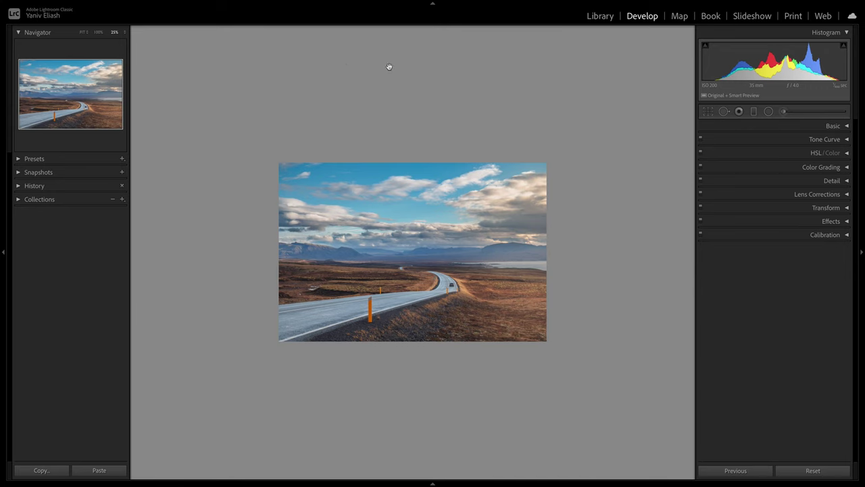
Fit the photo and start an adjustment brush reset to zero with Highlights 47 and Whites 54.
{"action": "left_click", "coordinate": [82, 32]}
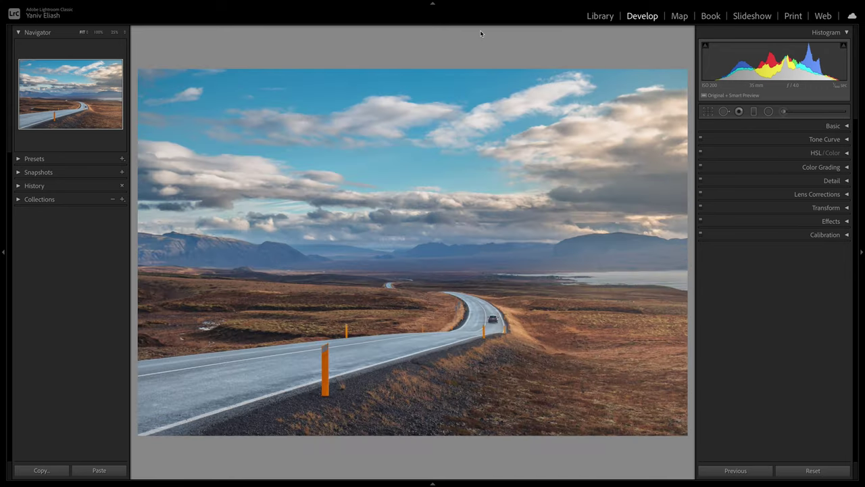
{"action": "left_click", "coordinate": [783, 111]}
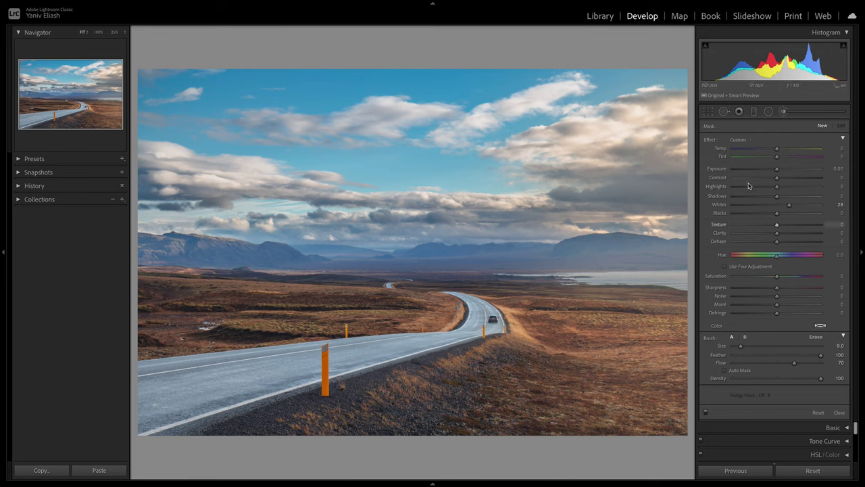
{"action": "key", "text": "alt"}
{"action": "left_click", "coordinate": [797, 187]}
{"action": "left_click", "coordinate": [801, 205]}
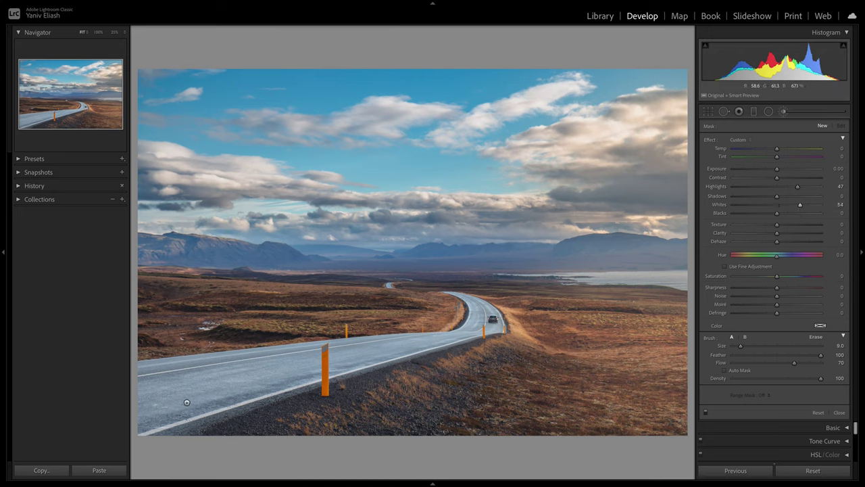
Paint the brightening brush over the road, resizing the brush as needed.
{"action": "key", "text": "bracketright"}
{"action": "key", "text": "bracketright"}
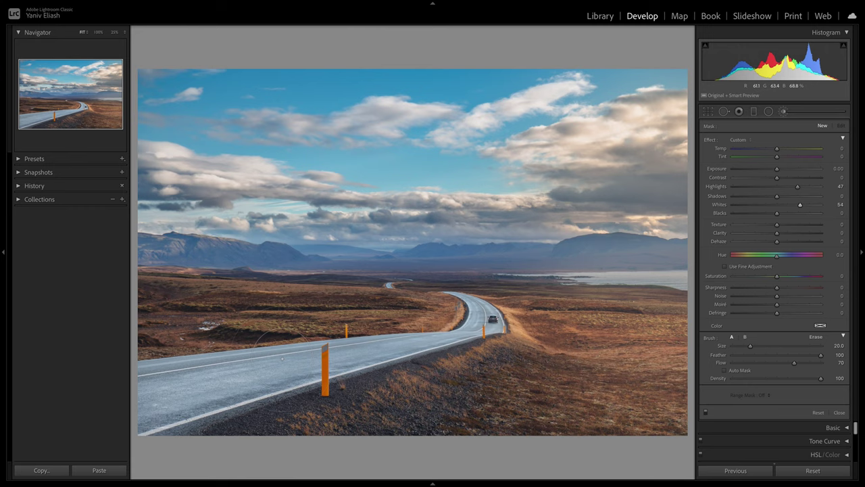
{"action": "left_click", "coordinate": [348, 376]}
{"action": "key", "text": "bracketleft"}
{"action": "key", "text": "bracketleft"}
{"action": "key", "text": "bracketleft"}
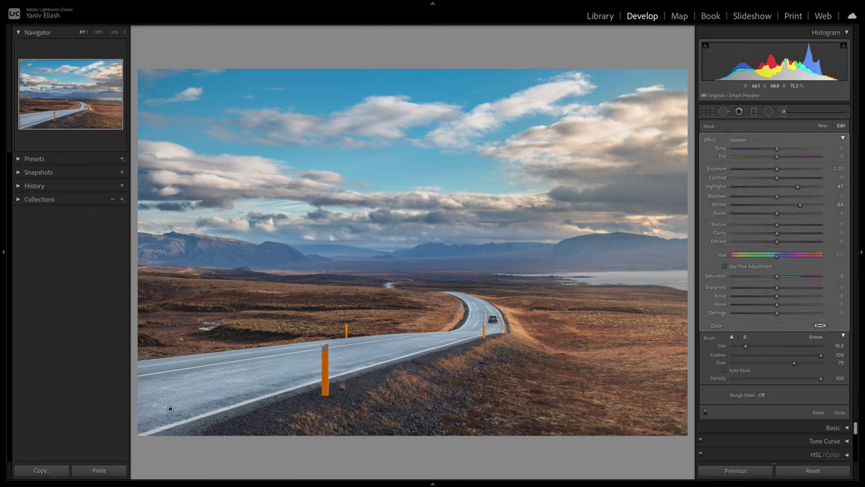
{"action": "key", "text": "bracketleft"}
{"action": "key", "text": "bracketleft"}
{"action": "key", "text": "bracketleft"}
{"action": "key", "text": "bracketleft"}
{"action": "key", "text": "bracketleft"}
{"action": "key", "text": "bracketleft"}
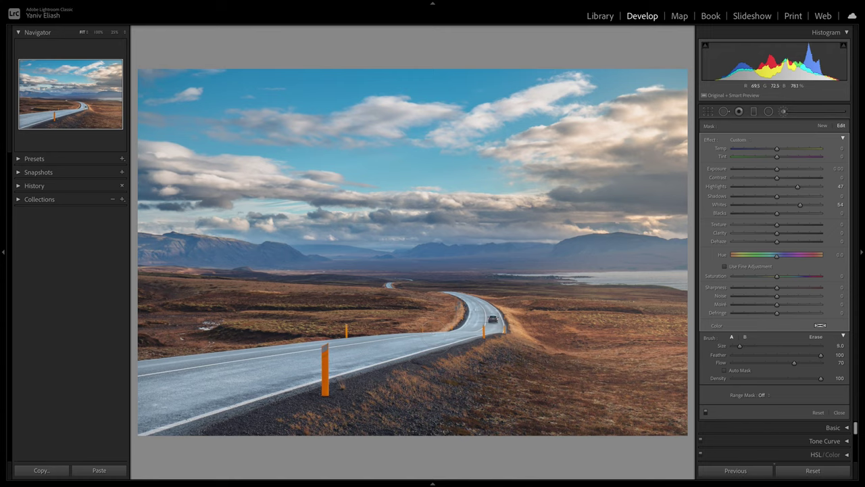
{"action": "key", "text": "bracketleft"}
{"action": "key", "text": "bracketleft"}
{"action": "key", "text": "bracketleft"}
{"action": "key", "text": "ctrl+minus"}
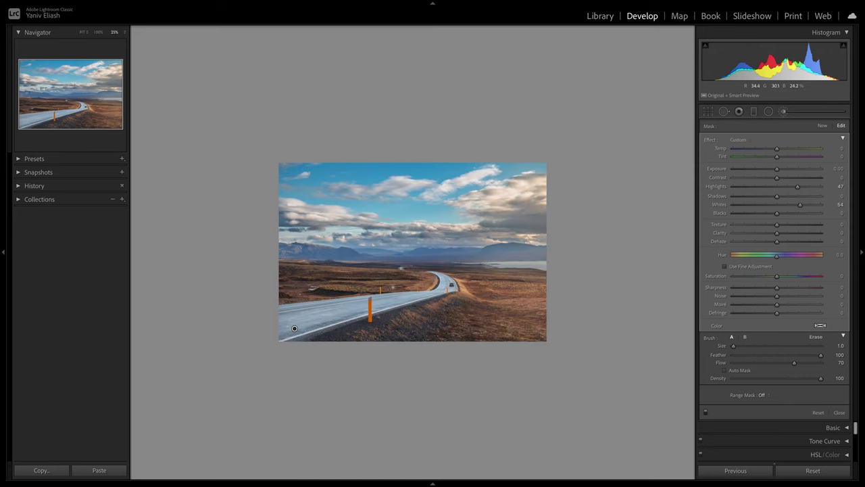
{"action": "key", "text": "ctrl+equal"}
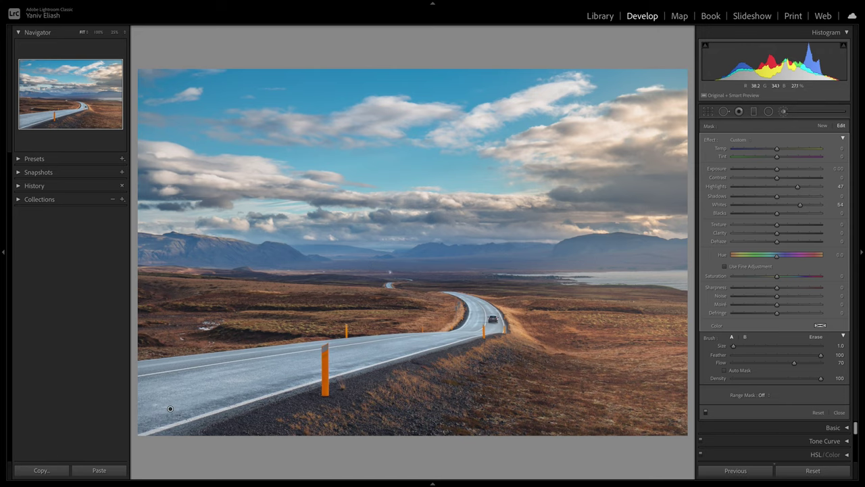
Zoom to 300% on the distant road beneath the mountains and paint it with a small brush.
{"action": "left_click", "coordinate": [123, 32]}
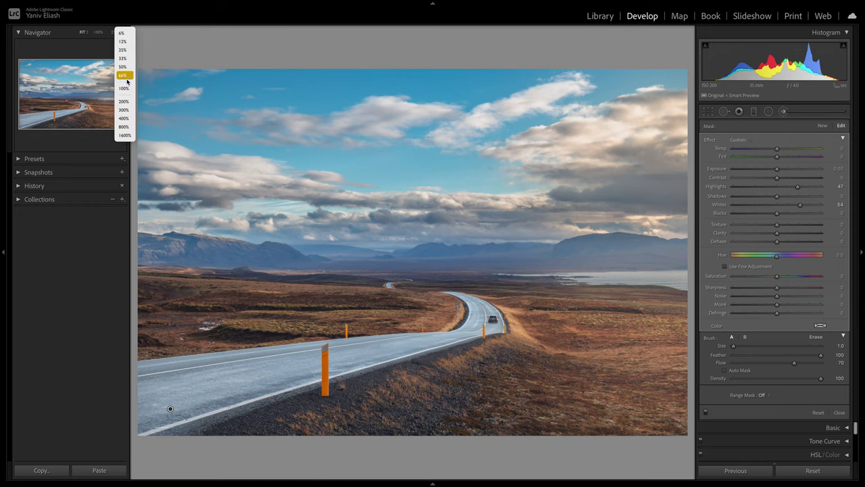
{"action": "left_click", "coordinate": [124, 109]}
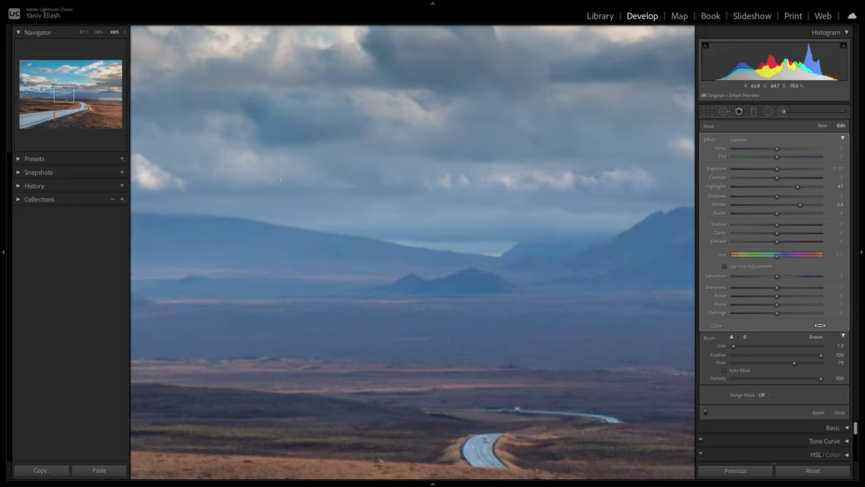
{"action": "left_click_drag", "start_coordinate": [475, 376], "coordinate": [365, 306]}
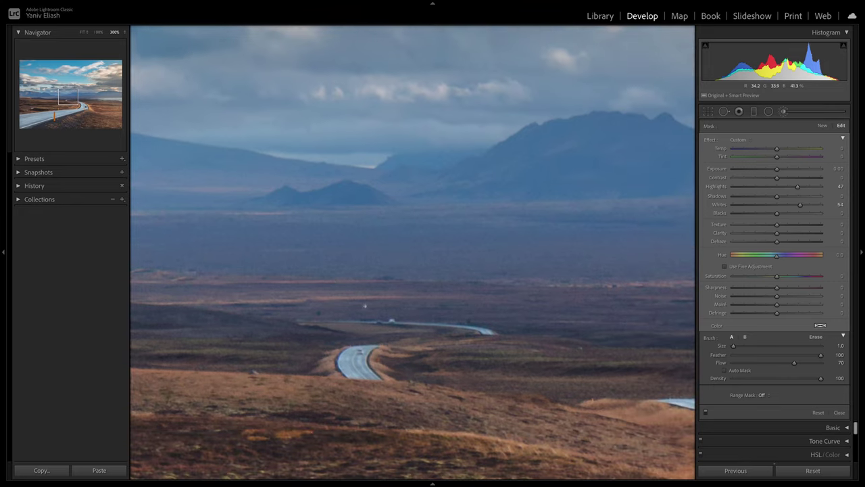
{"action": "key", "text": "bracketright"}
{"action": "key", "text": "bracketright"}
{"action": "key", "text": "bracketright"}
{"action": "key", "text": "bracketright"}
{"action": "key", "text": "bracketright"}
{"action": "key", "text": "bracketright"}
{"action": "key", "text": "bracketright"}
{"action": "left_click", "coordinate": [350, 371]}
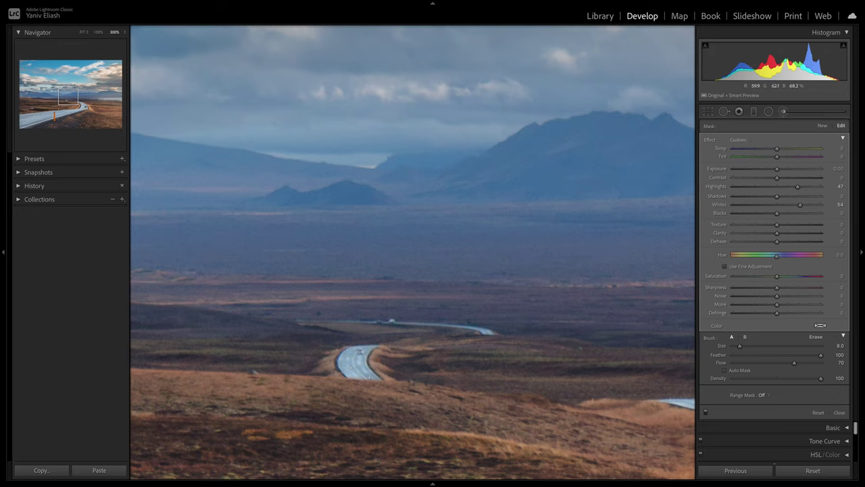
{"action": "key", "text": "bracketleft"}
{"action": "key", "text": "bracketleft"}
{"action": "key", "text": "bracketleft"}
{"action": "key", "text": "bracketleft"}
{"action": "key", "text": "bracketleft"}
{"action": "key", "text": "bracketleft"}
{"action": "key", "text": "bracketleft"}
Return to the fitted view and toggle the road brush effect on and off to compare.
{"action": "key", "text": "z"}
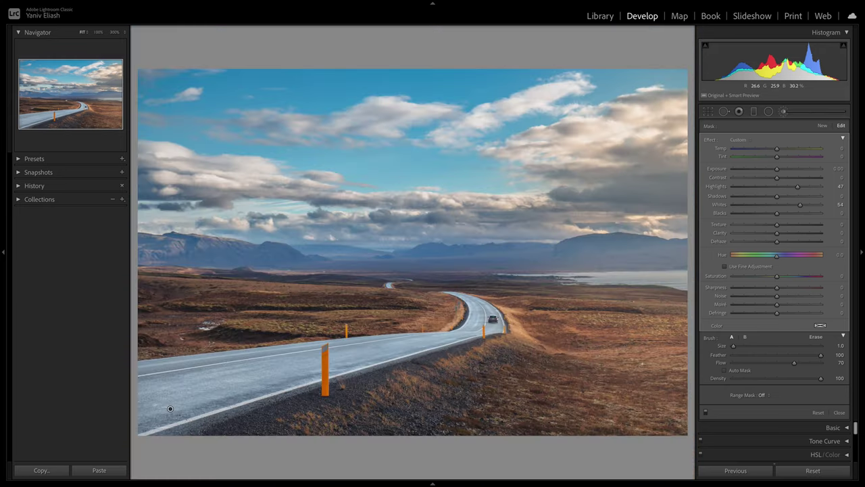
{"action": "left_click", "coordinate": [705, 412]}
{"action": "left_click", "coordinate": [705, 411]}
{"action": "left_click", "coordinate": [705, 411]}
{"action": "left_click", "coordinate": [705, 411]}
{"action": "left_click", "coordinate": [705, 412]}
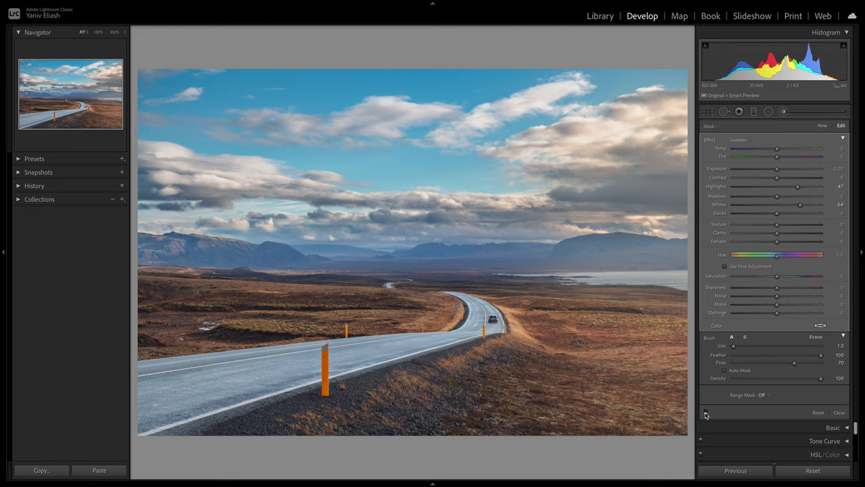
{"action": "left_click", "coordinate": [705, 411]}
{"action": "left_click", "coordinate": [706, 413]}
{"action": "left_click", "coordinate": [705, 412]}
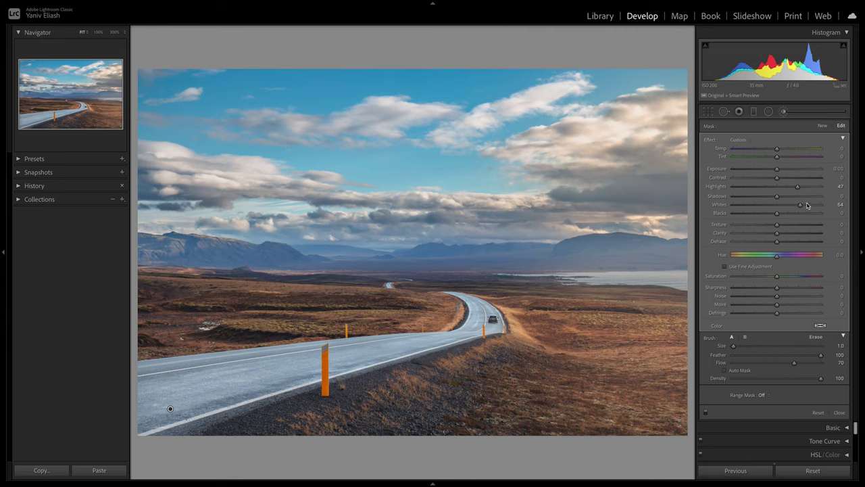
Push the road brush's Whites to 100 and Highlights to about 96, comparing with it off.
{"action": "left_click_drag", "start_coordinate": [800, 204], "coordinate": [823, 204]}
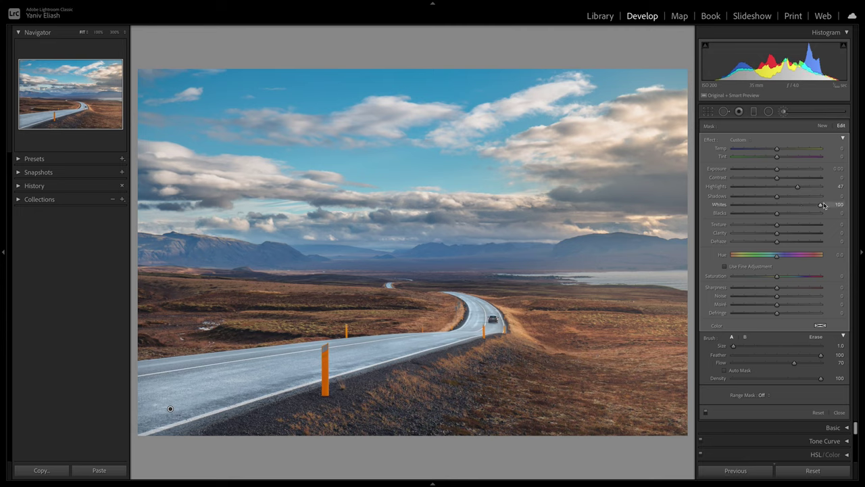
{"action": "left_click_drag", "start_coordinate": [797, 187], "coordinate": [820, 187]}
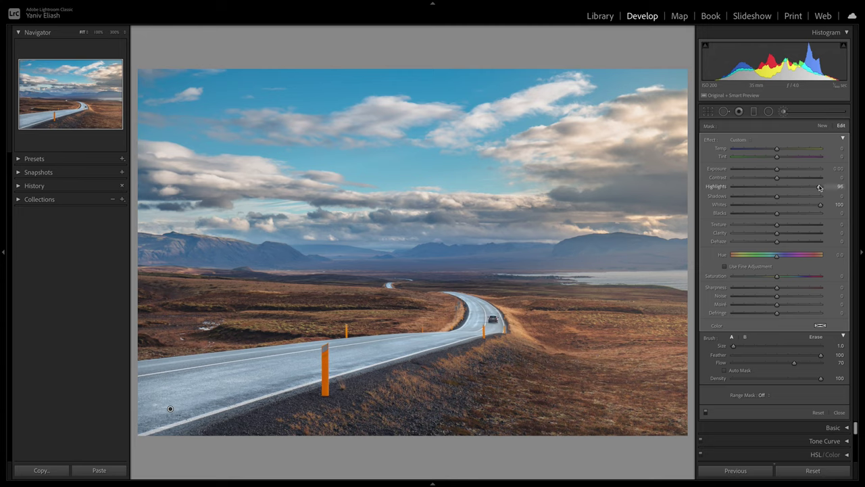
{"action": "left_click", "coordinate": [705, 412]}
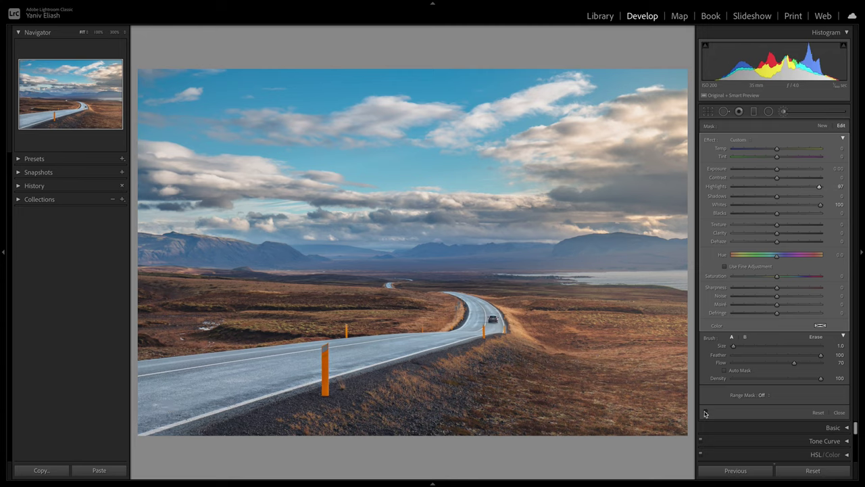
{"action": "left_click", "coordinate": [705, 413]}
{"action": "left_click", "coordinate": [705, 413]}
{"action": "left_click", "coordinate": [705, 412]}
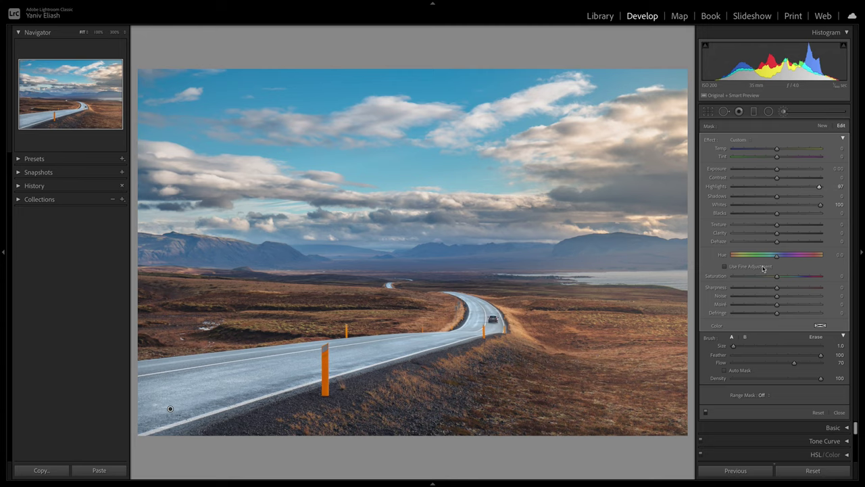
Try extra Exposure on the road brush, reset it to 0.00, raise Highlights again and compare.
{"action": "double_click", "coordinate": [723, 187]}
{"action": "double_click", "coordinate": [723, 204]}
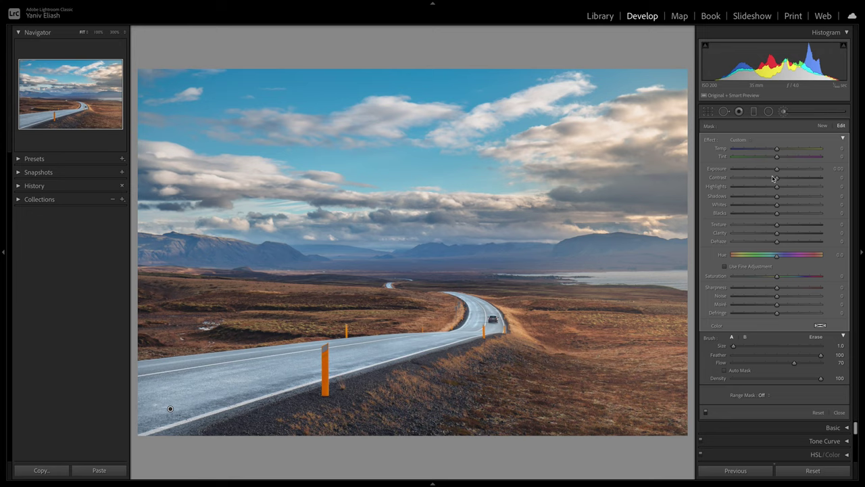
{"action": "left_click_drag", "start_coordinate": [777, 171], "coordinate": [810, 170]}
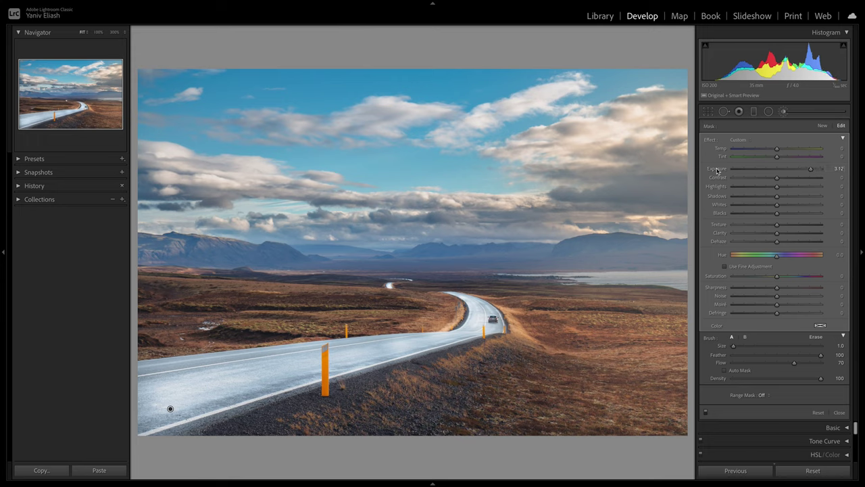
{"action": "double_click", "coordinate": [717, 170]}
{"action": "mouse_move", "coordinate": [777, 187]}
{"action": "left_mouse_down"}
{"action": "mouse_move", "coordinate": [832, 189]}
{"action": "mouse_move", "coordinate": [797, 209]}
{"action": "mouse_move", "coordinate": [826, 207]}
{"action": "left_mouse_up"}
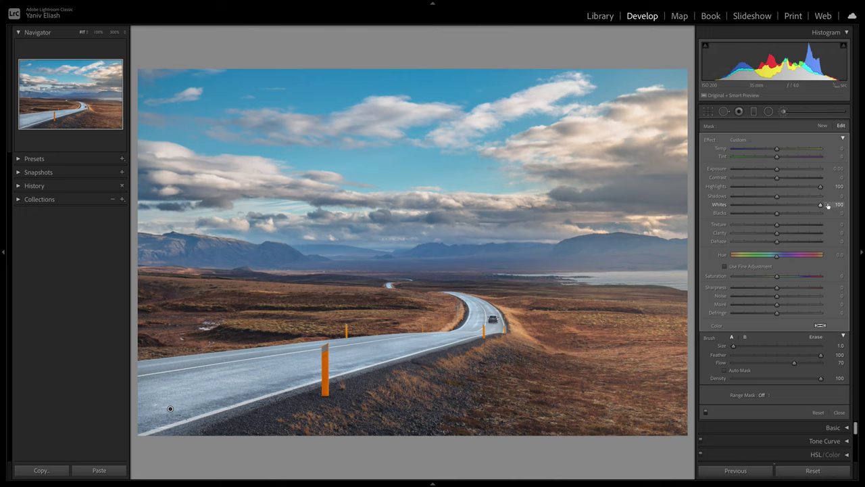
{"action": "left_click", "coordinate": [706, 412]}
{"action": "left_click", "coordinate": [706, 413]}
{"action": "left_click", "coordinate": [706, 412]}
{"action": "left_click", "coordinate": [706, 412]}
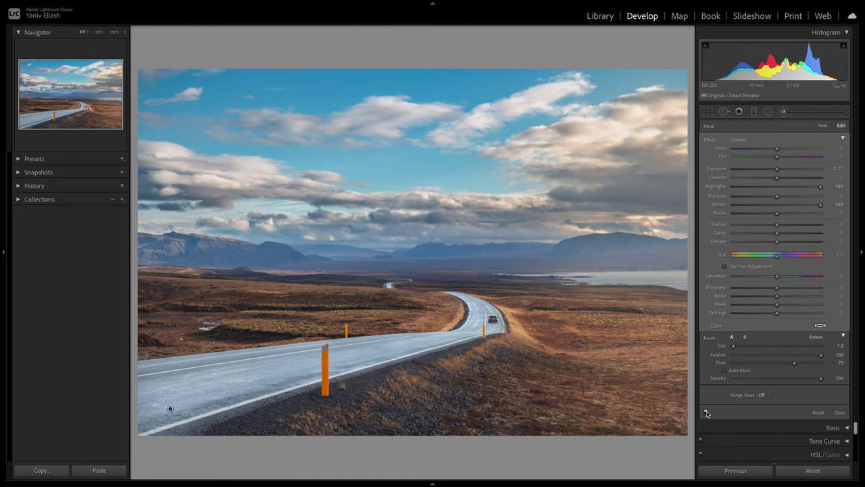
Compare the road brightening once more, then add a new brush with Temp 25, Whites 47, size 4.0.
{"action": "left_click", "coordinate": [706, 413]}
{"action": "left_click", "coordinate": [706, 412]}
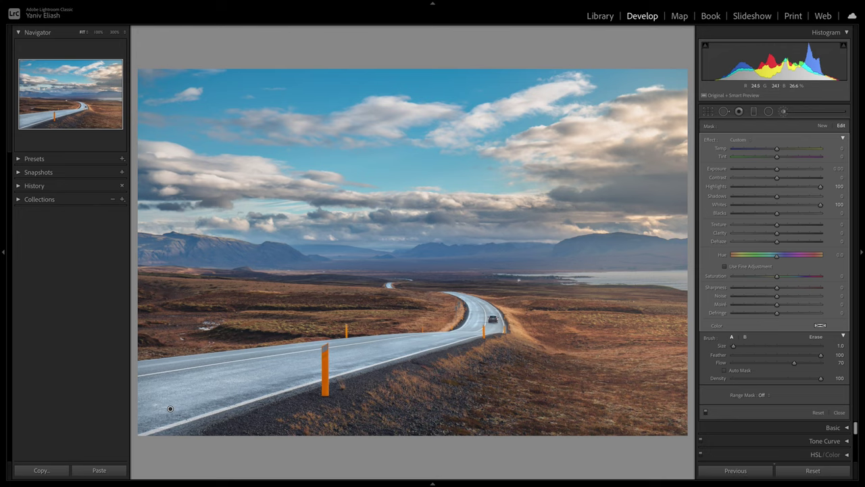
{"action": "left_click", "coordinate": [822, 125]}
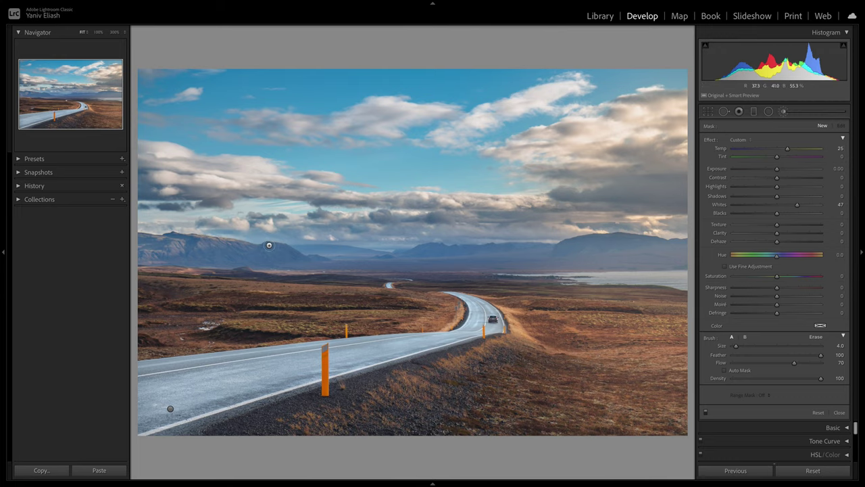
Paint the warm brush along the sunlit left mountain ridges at 300%, then return to Fit.
{"action": "key", "text": "z"}
{"action": "left_click_drag", "start_coordinate": [527, 268], "coordinate": [441, 322]}
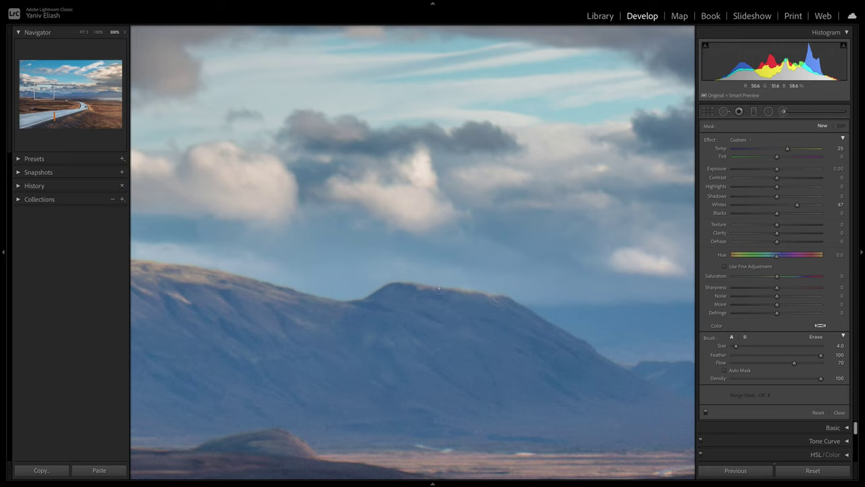
{"action": "left_click", "coordinate": [497, 295]}
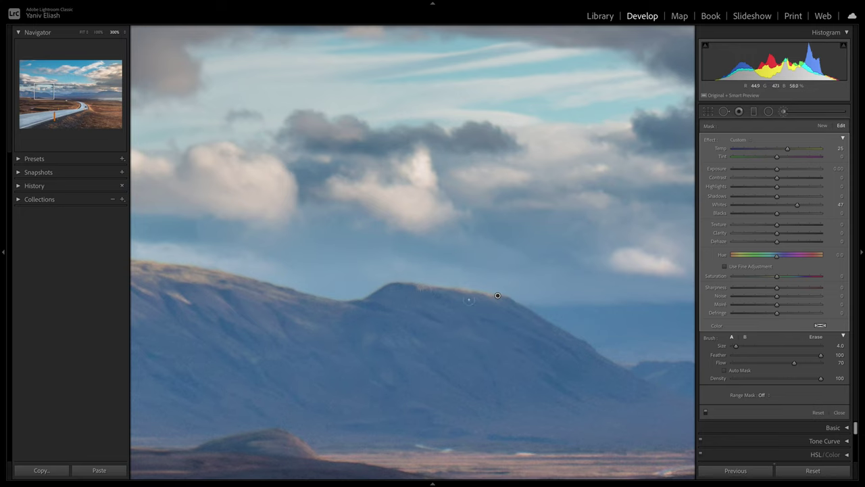
{"action": "key", "text": "h"}
{"action": "key", "text": "h"}
{"action": "left_click_drag", "start_coordinate": [273, 329], "coordinate": [351, 345]}
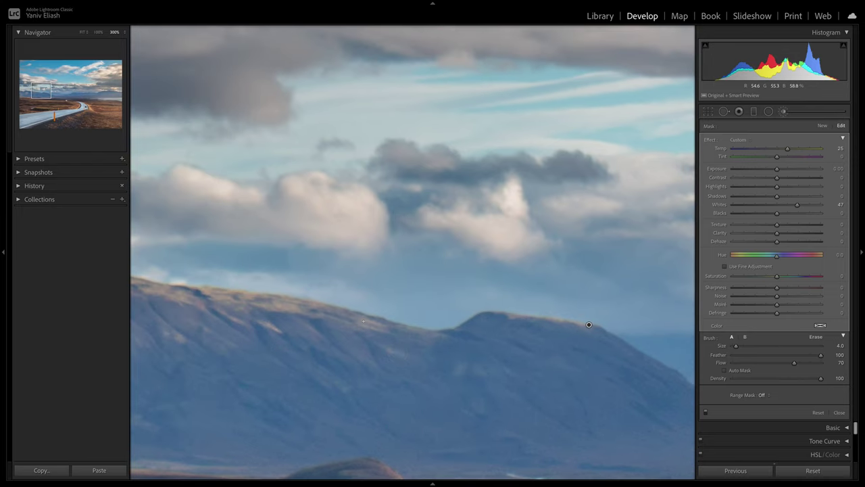
{"action": "key", "text": "h"}
{"action": "key", "text": "h"}
{"action": "key", "text": "h"}
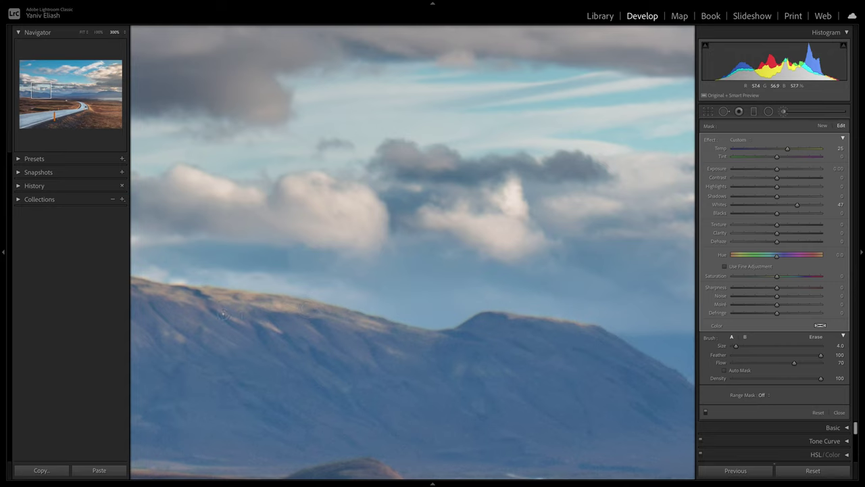
{"action": "left_click_drag", "start_coordinate": [263, 347], "coordinate": [378, 358]}
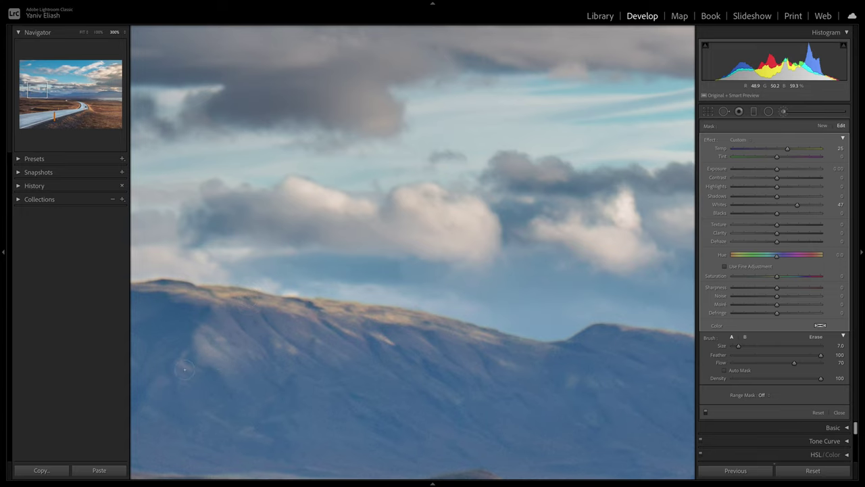
{"action": "scroll", "coordinate": [237, 397], "scroll_direction": "down", "scroll_amount": 5}
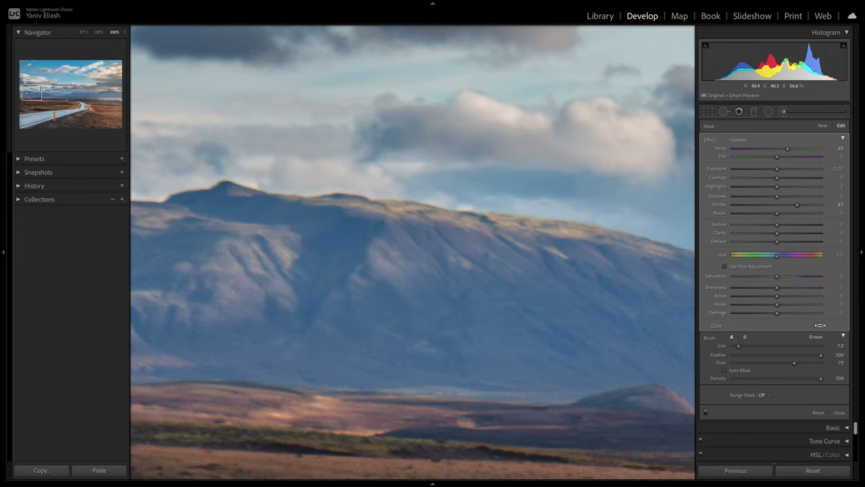
{"action": "scroll", "coordinate": [225, 309], "scroll_direction": "left", "scroll_amount": 5}
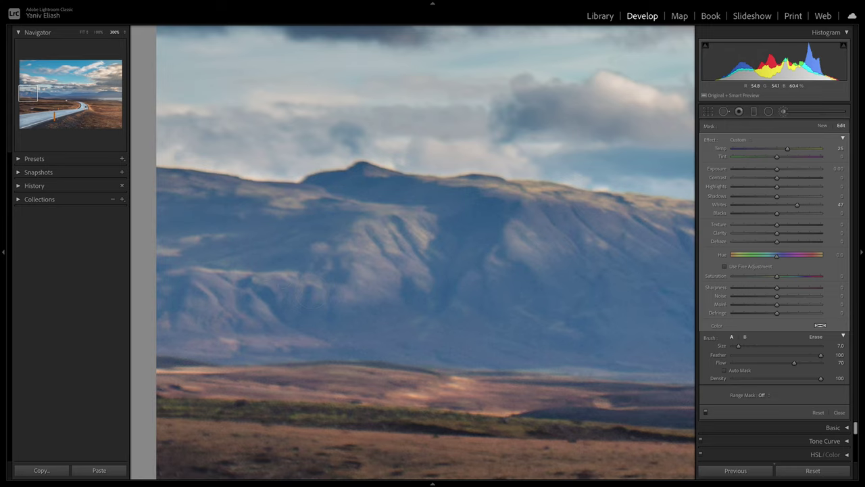
{"action": "scroll", "coordinate": [296, 286], "scroll_direction": "left", "scroll_amount": 5}
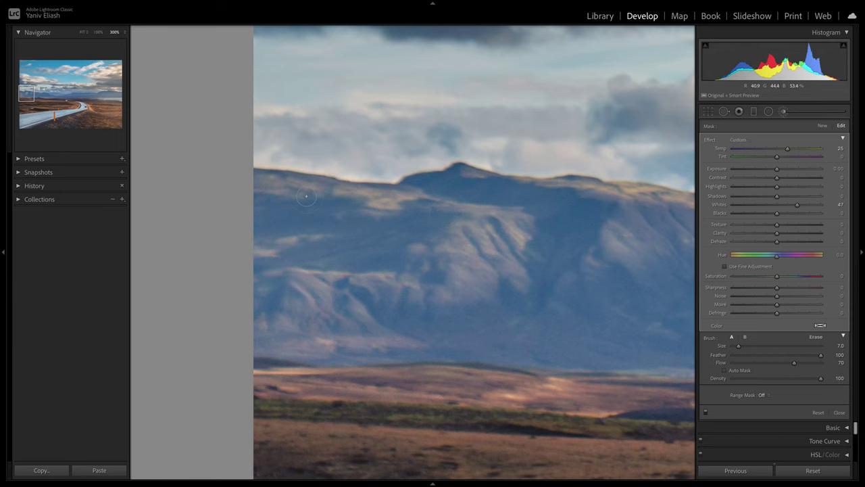
{"action": "key", "text": "z"}
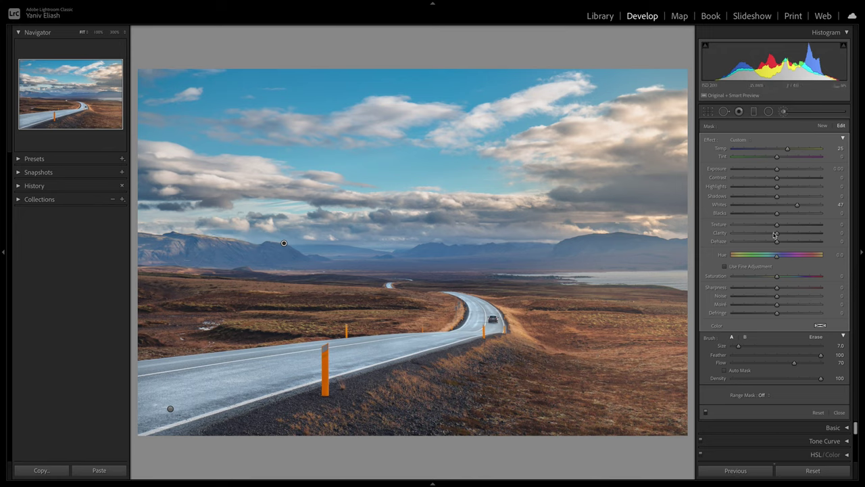
Toggle the brush adjustments off and on to compare, then add another brush carrying Temp 25 and Whites 47.
{"action": "left_click", "coordinate": [706, 413]}
{"action": "left_click", "coordinate": [705, 412]}
{"action": "left_click", "coordinate": [706, 412]}
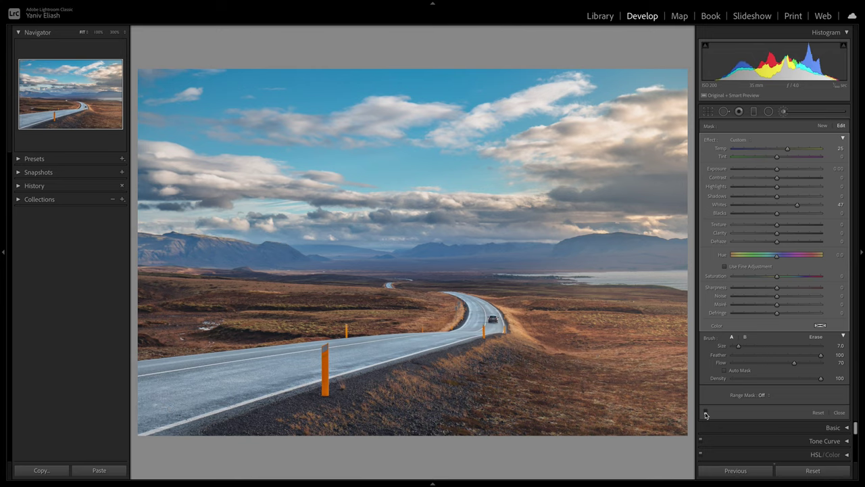
{"action": "left_click", "coordinate": [705, 413]}
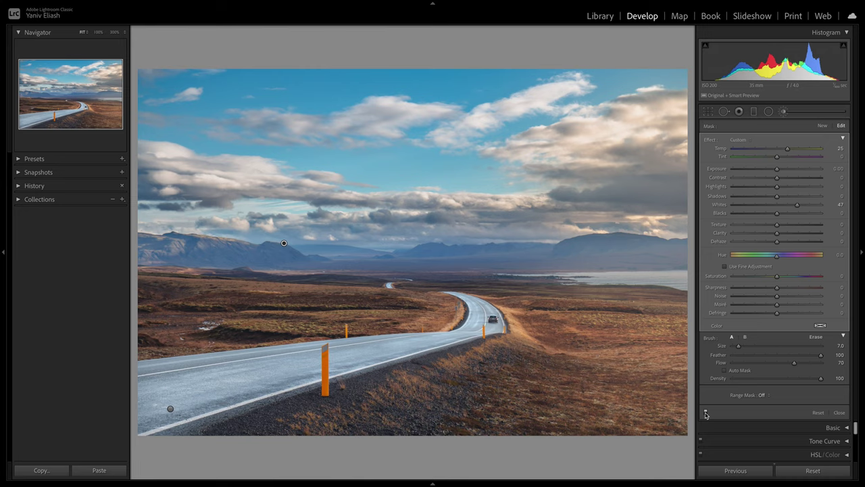
{"action": "left_click", "coordinate": [706, 412]}
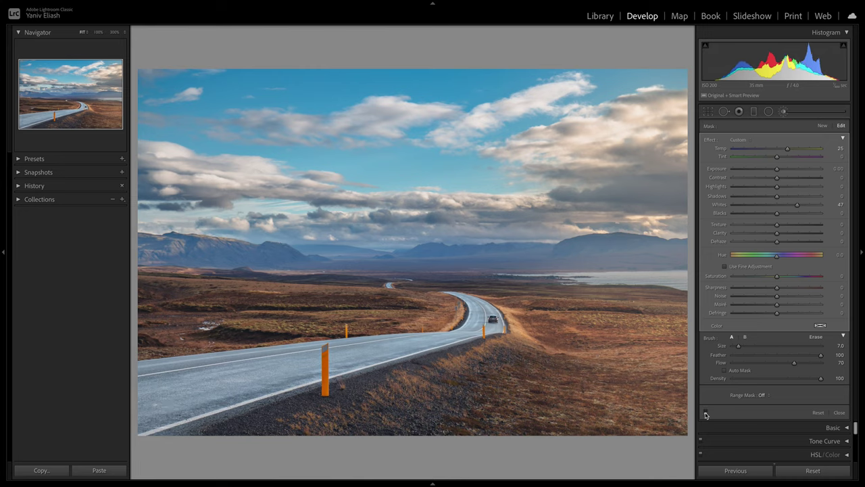
{"action": "left_click", "coordinate": [705, 412]}
{"action": "left_click", "coordinate": [706, 412]}
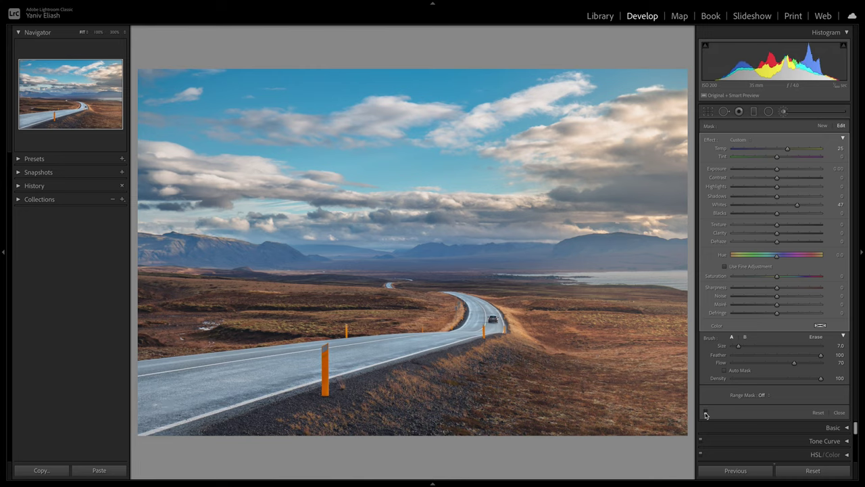
{"action": "left_click", "coordinate": [706, 412]}
{"action": "left_click", "coordinate": [706, 412]}
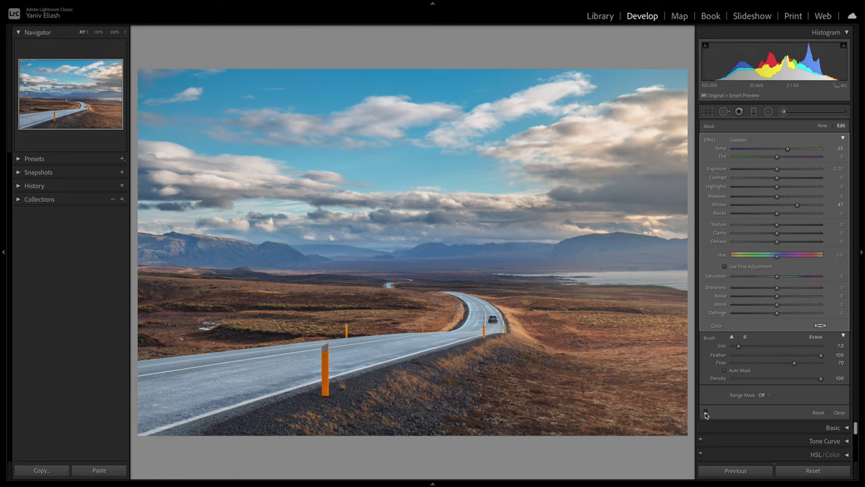
{"action": "left_click", "coordinate": [705, 412]}
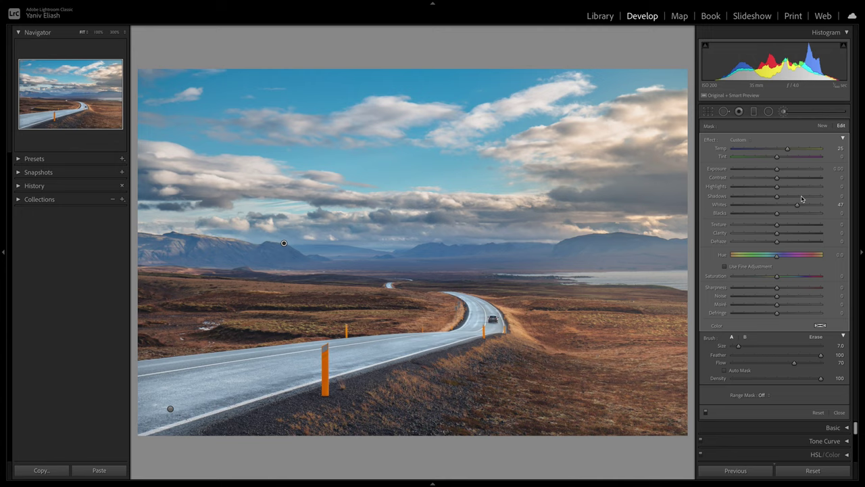
{"action": "left_click", "coordinate": [822, 126]}
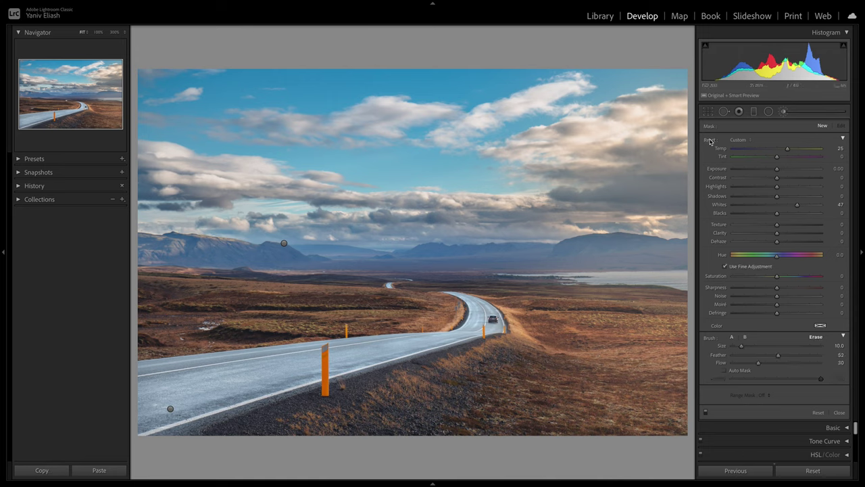
Reset the new brush, set Shadows -20 and Blacks -25, and paint it over the distant plain.
{"action": "double_click", "coordinate": [711, 139]}
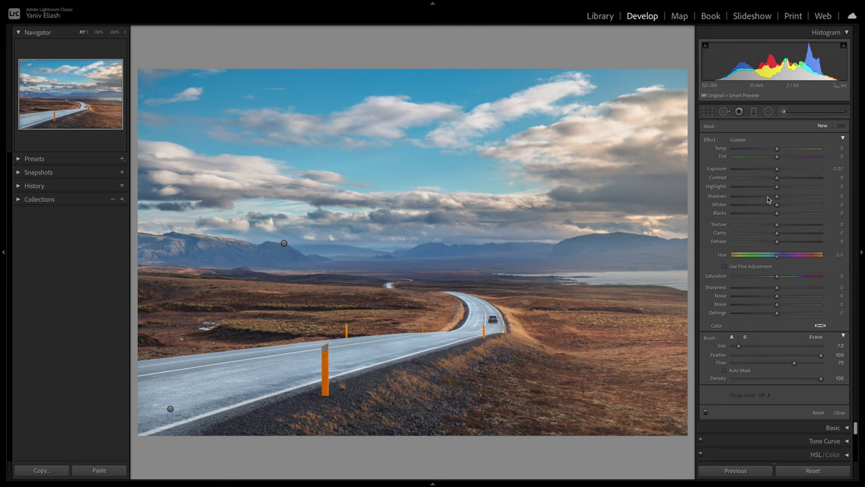
{"action": "left_click", "coordinate": [766, 213]}
{"action": "scroll", "coordinate": [268, 425], "scroll_direction": "up", "scroll_amount": 1}
{"action": "scroll", "coordinate": [268, 424], "scroll_direction": "down", "scroll_amount": 1}
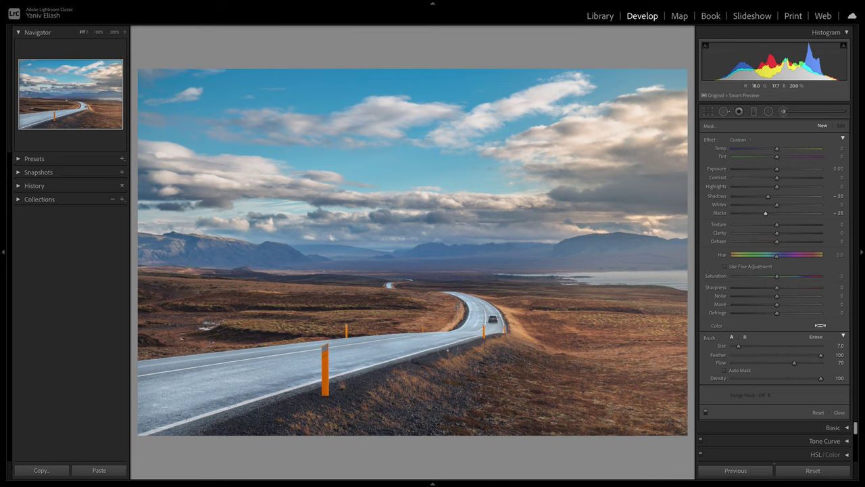
{"action": "mouse_move", "coordinate": [501, 362]}
{"action": "left_mouse_down"}
{"action": "mouse_move", "coordinate": [459, 403]}
{"action": "mouse_move", "coordinate": [443, 400]}
{"action": "mouse_move", "coordinate": [420, 424]}
{"action": "mouse_move", "coordinate": [368, 441]}
{"action": "left_mouse_up"}
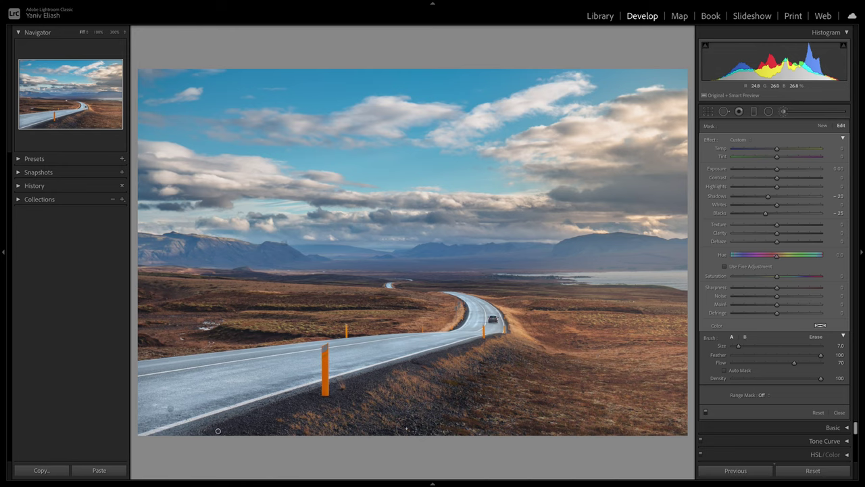
{"action": "key", "text": "bracketleft"}
{"action": "key", "text": "bracketleft"}
{"action": "key", "text": "bracketleft"}
{"action": "key", "text": "h"}
{"action": "key", "text": "bracketright"}
{"action": "key", "text": "bracketright"}
{"action": "key", "text": "bracketright"}
{"action": "key", "text": "bracketleft"}
{"action": "key", "text": "bracketleft"}
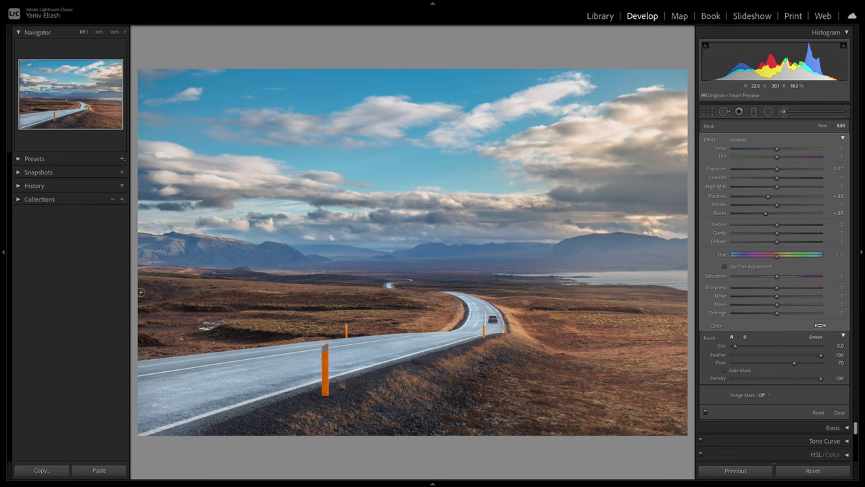
{"action": "key", "text": "bracketleft"}
Zoom to 300% on the left mountains, set brush size to 3.0, and pan across the range.
{"action": "key", "text": "z"}
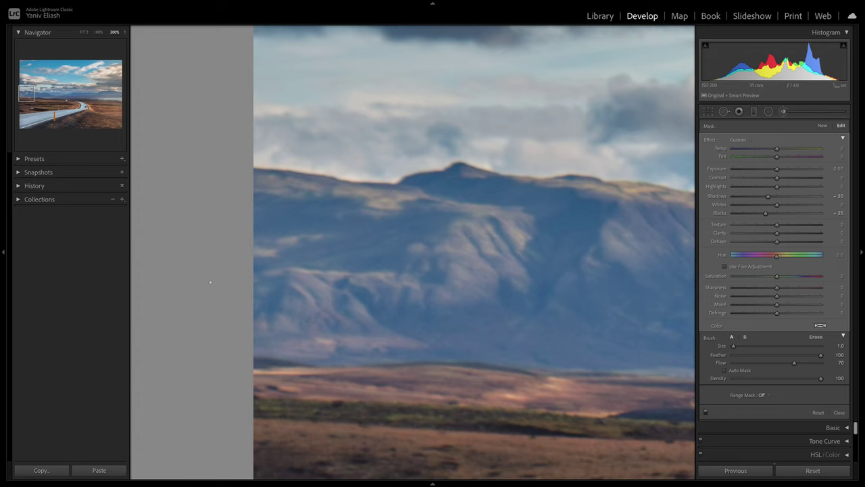
{"action": "left_click_drag", "start_coordinate": [446, 390], "coordinate": [292, 364]}
{"action": "key", "text": "bracketright"}
{"action": "key", "text": "bracketright"}
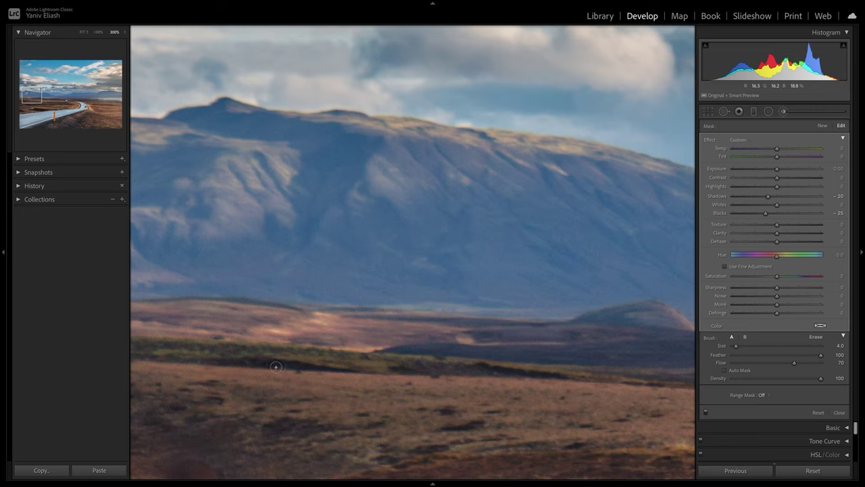
{"action": "key", "text": "bracketleft"}
{"action": "left_click_drag", "start_coordinate": [572, 370], "coordinate": [363, 345]}
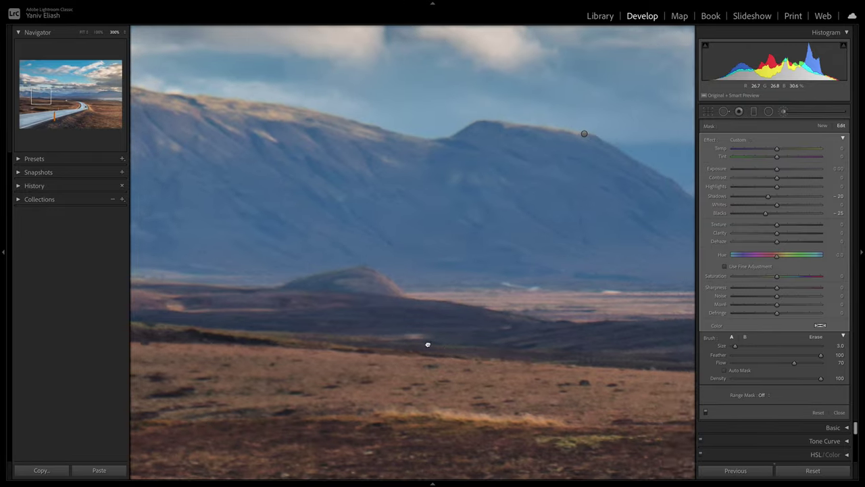
{"action": "left_click_drag", "start_coordinate": [426, 344], "coordinate": [372, 332]}
{"action": "left_click_drag", "start_coordinate": [539, 350], "coordinate": [317, 331]}
{"action": "left_click_drag", "start_coordinate": [405, 338], "coordinate": [352, 334]}
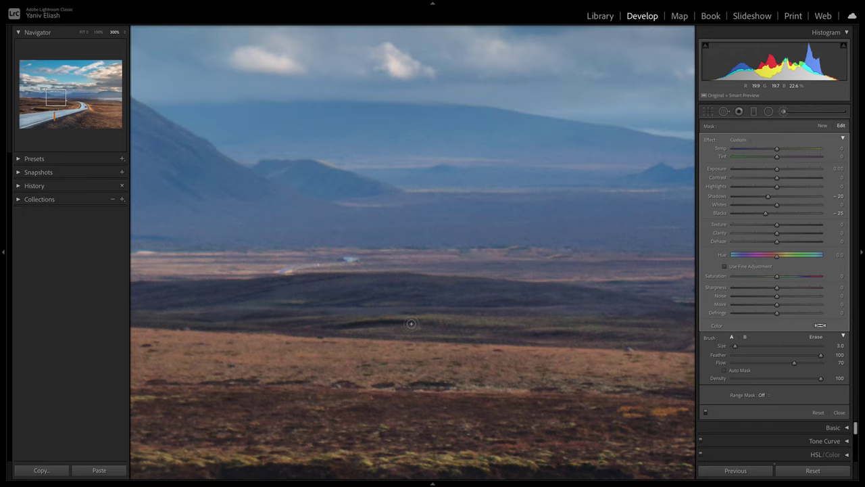
Follow the winding road from the plain to the roadside poles and lakes, then fit the photo.
{"action": "left_click_drag", "start_coordinate": [515, 334], "coordinate": [418, 329]}
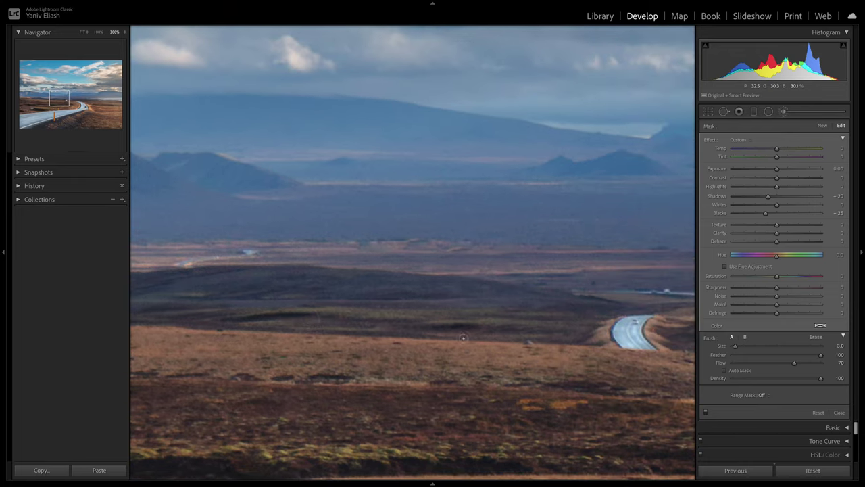
{"action": "left_click_drag", "start_coordinate": [553, 330], "coordinate": [432, 333]}
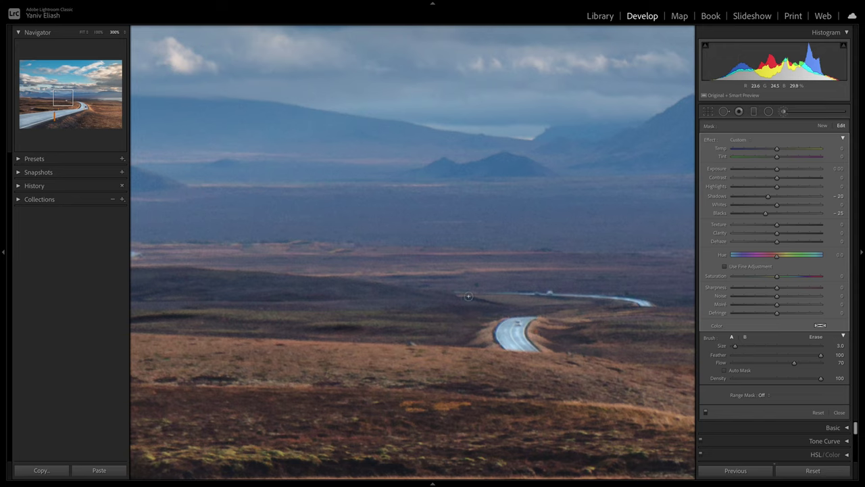
{"action": "left_click_drag", "start_coordinate": [596, 341], "coordinate": [440, 332]}
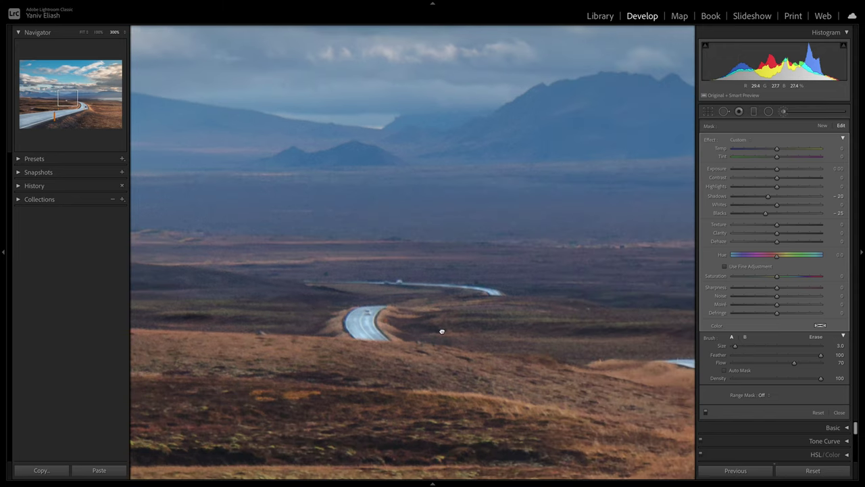
{"action": "left_click_drag", "start_coordinate": [501, 398], "coordinate": [392, 334]}
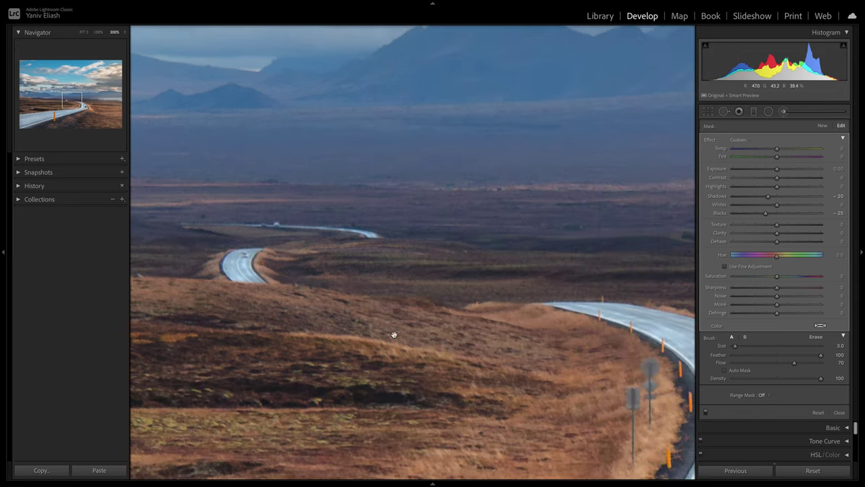
{"action": "left_click_drag", "start_coordinate": [498, 296], "coordinate": [415, 323]}
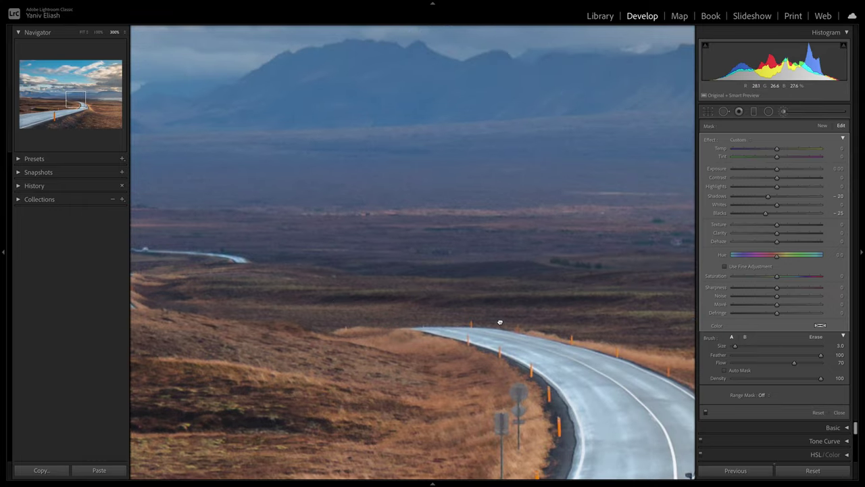
{"action": "left_click_drag", "start_coordinate": [498, 322], "coordinate": [410, 338]}
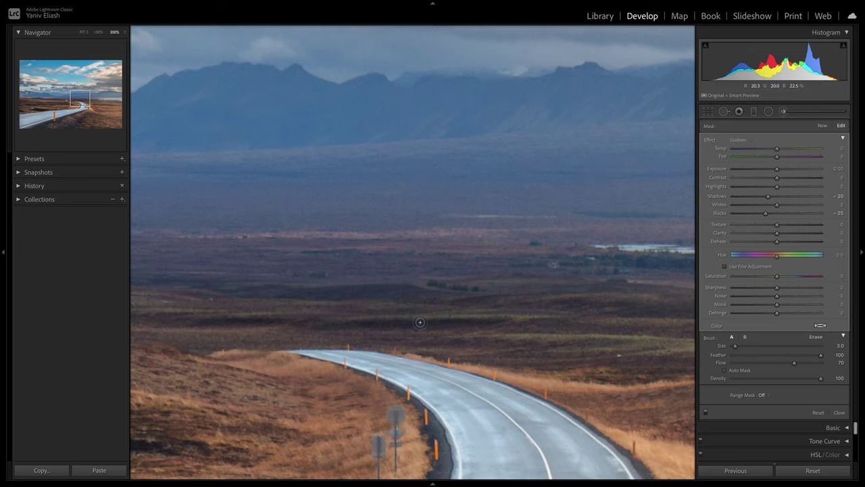
{"action": "left_click_drag", "start_coordinate": [481, 331], "coordinate": [353, 335]}
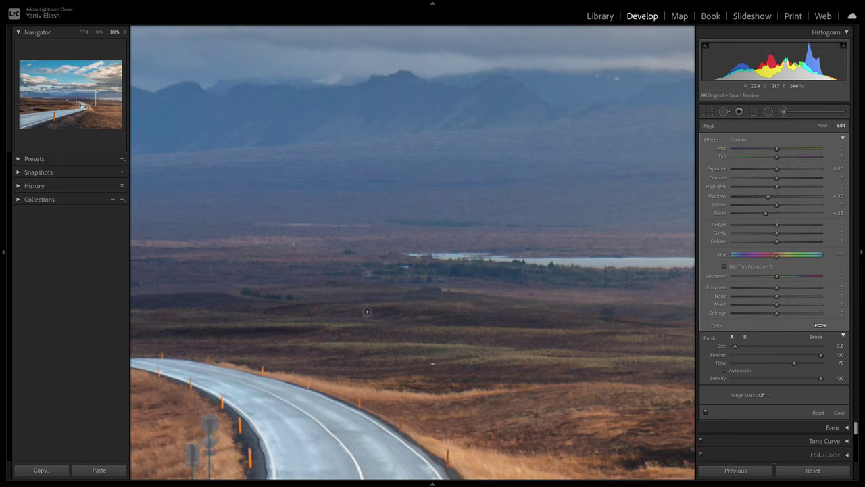
{"action": "left_click_drag", "start_coordinate": [598, 318], "coordinate": [397, 331]}
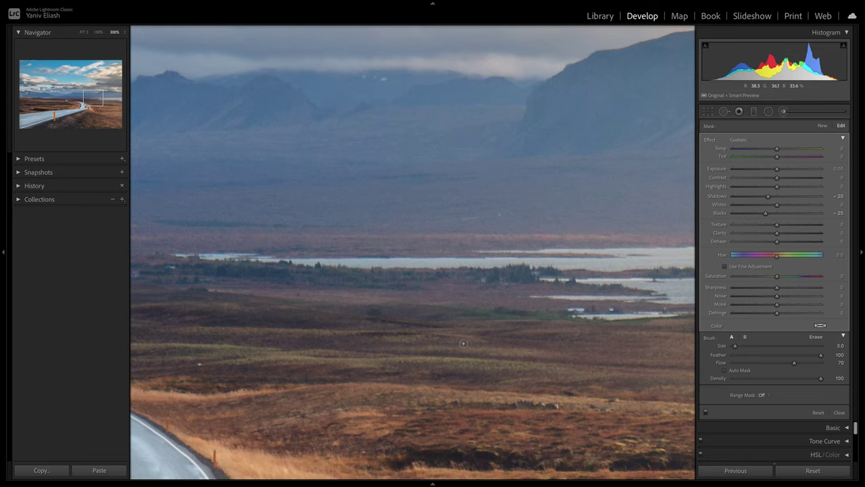
{"action": "key", "text": "z"}
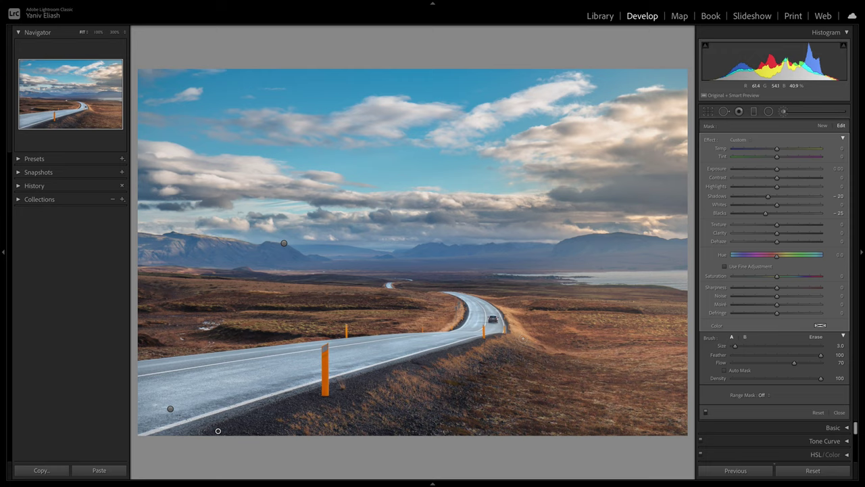
{"action": "left_click", "coordinate": [706, 412]}
{"action": "left_click", "coordinate": [705, 412]}
{"action": "left_click", "coordinate": [705, 412]}
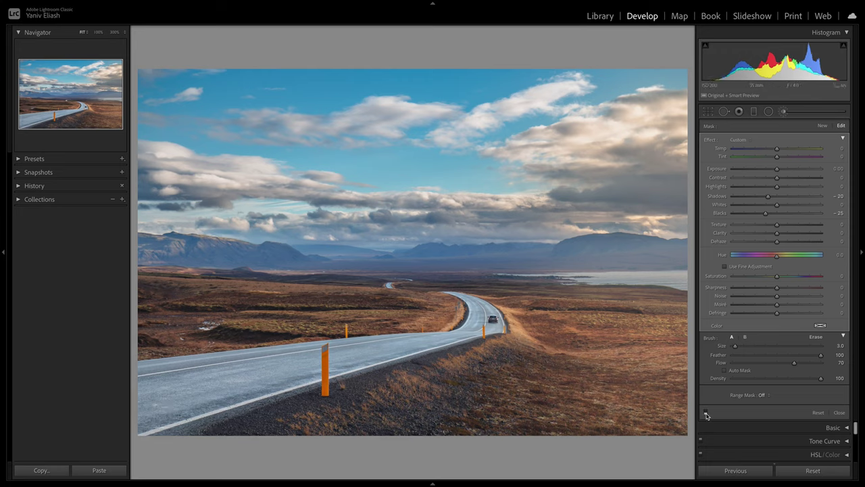
{"action": "left_click", "coordinate": [705, 412]}
{"action": "left_click", "coordinate": [706, 412]}
{"action": "left_click", "coordinate": [706, 412]}
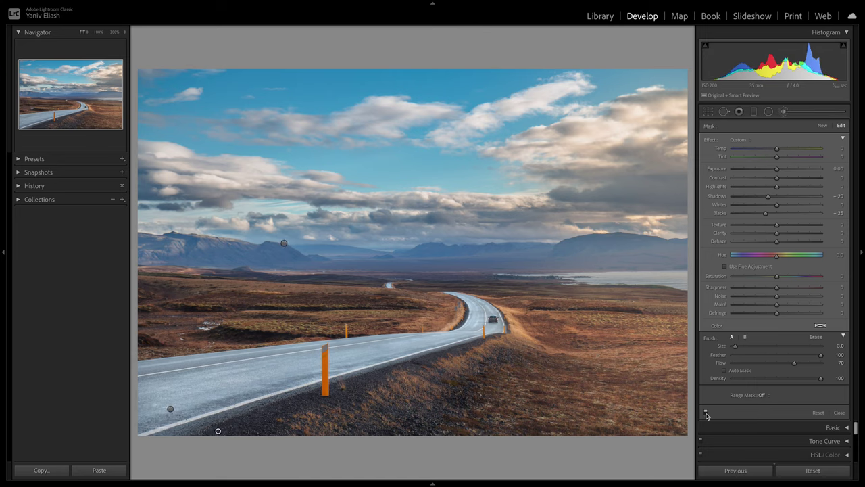
{"action": "left_click", "coordinate": [706, 412]}
{"action": "left_click", "coordinate": [706, 413]}
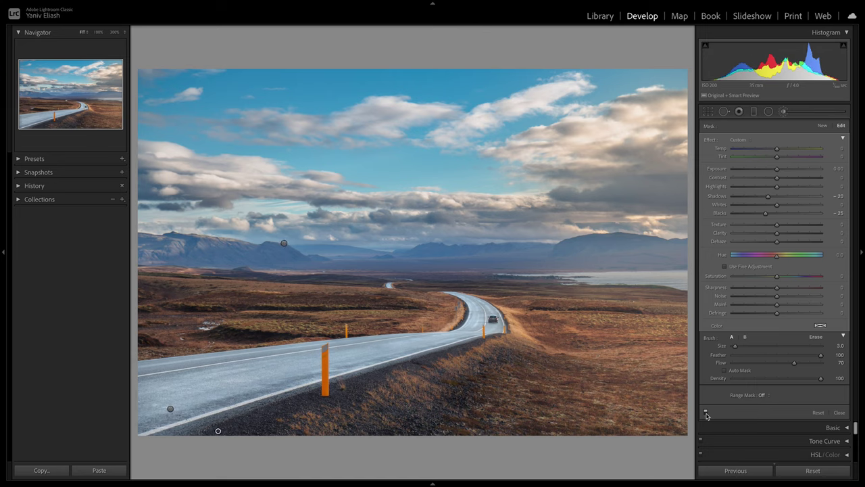
{"action": "left_click", "coordinate": [705, 412]}
{"action": "left_click", "coordinate": [705, 412]}
{"action": "left_click", "coordinate": [705, 412]}
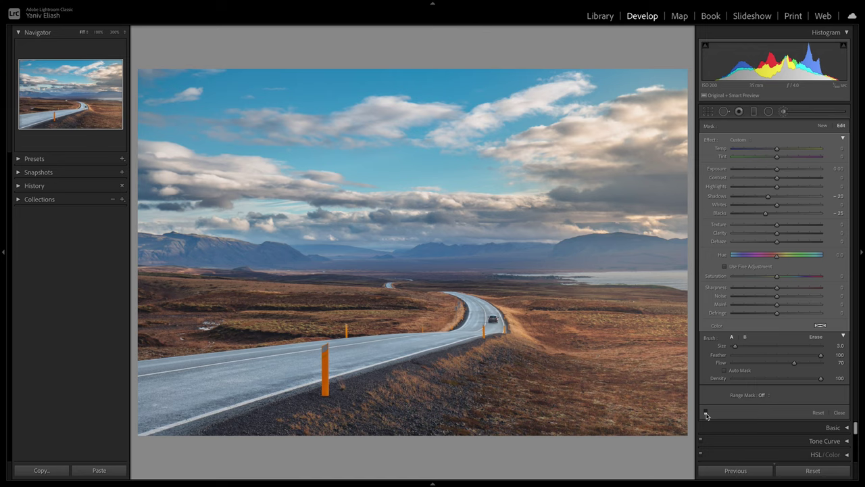
{"action": "left_click", "coordinate": [706, 412]}
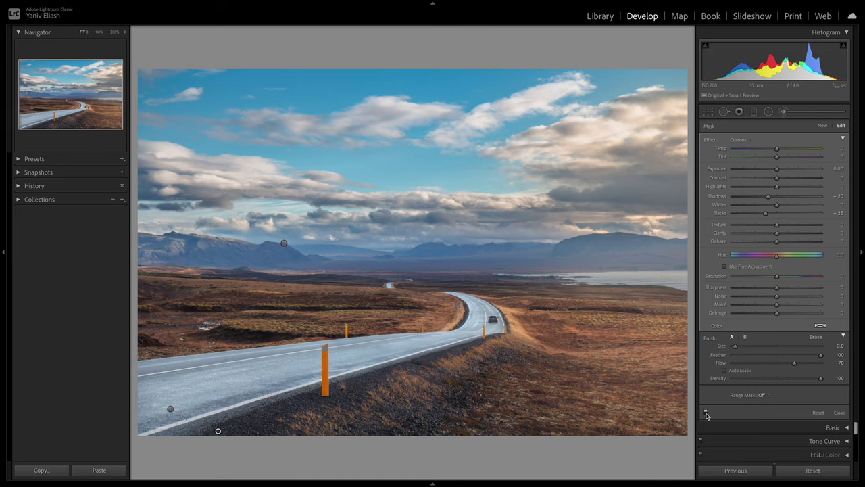
Create a new brush mask reset to zero with Highlights 25 and Whites 26, and paint it along the road.
{"action": "left_click", "coordinate": [824, 126]}
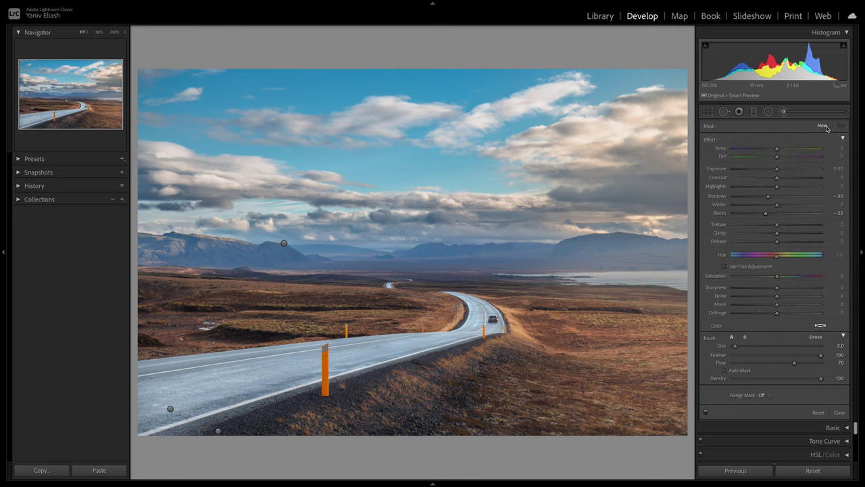
{"action": "key", "text": "alt"}
{"action": "left_click", "coordinate": [710, 141], "text": "alt"}
{"action": "left_click", "coordinate": [788, 187]}
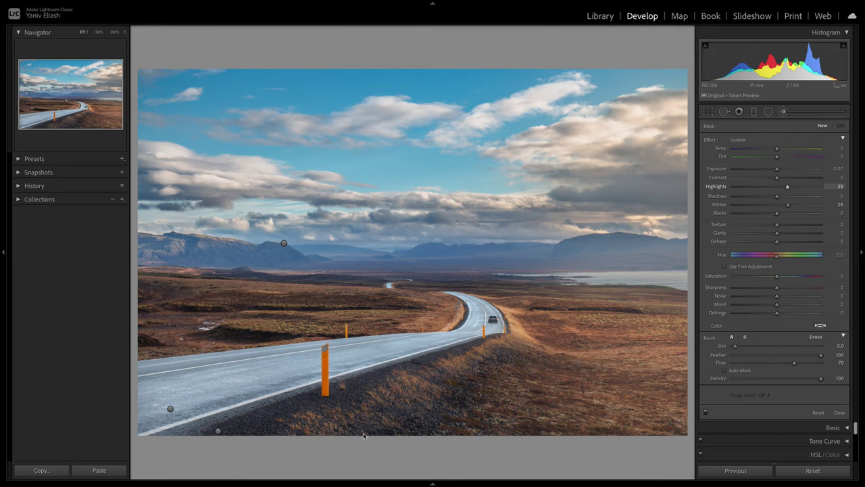
{"action": "key", "text": "bracketright"}
{"action": "key", "text": "bracketright"}
{"action": "key", "text": "bracketright"}
{"action": "key", "text": "bracketright"}
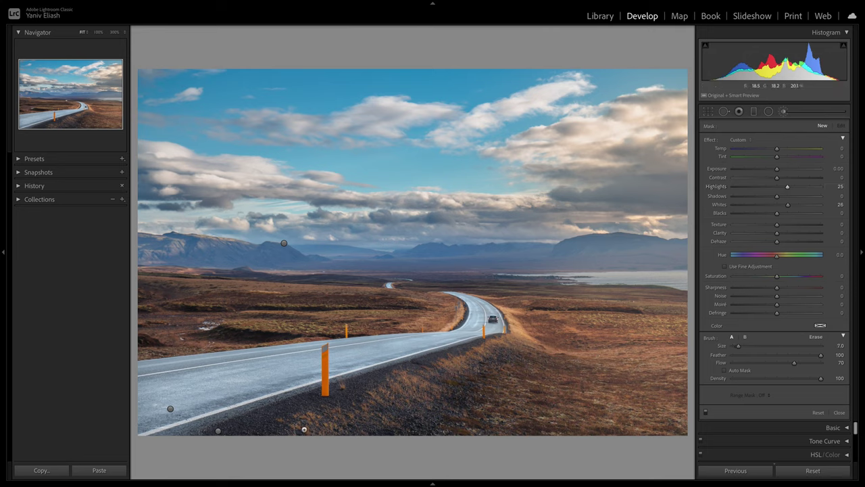
{"action": "mouse_move", "coordinate": [356, 425]}
{"action": "left_mouse_down"}
{"action": "mouse_move", "coordinate": [336, 423]}
{"action": "mouse_move", "coordinate": [408, 391]}
{"action": "mouse_move", "coordinate": [430, 392]}
{"action": "mouse_move", "coordinate": [441, 368]}
{"action": "mouse_move", "coordinate": [451, 371]}
{"action": "mouse_move", "coordinate": [308, 436]}
{"action": "mouse_move", "coordinate": [479, 353]}
{"action": "left_mouse_up"}
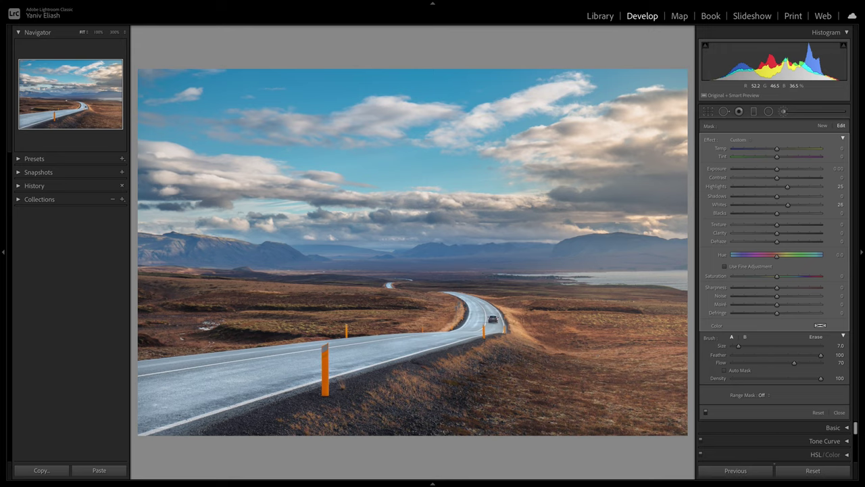
{"action": "scroll", "coordinate": [305, 426], "scroll_direction": "down", "scroll_amount": 3}
{"action": "key", "text": "h"}
{"action": "key", "text": "h"}
{"action": "key", "text": "h"}
{"action": "key", "text": "h"}
{"action": "key", "text": "h"}
Inspect the road brush at 300% around the car and lakes, enlarging the brush to 16.0, then fit.
{"action": "key", "text": "z"}
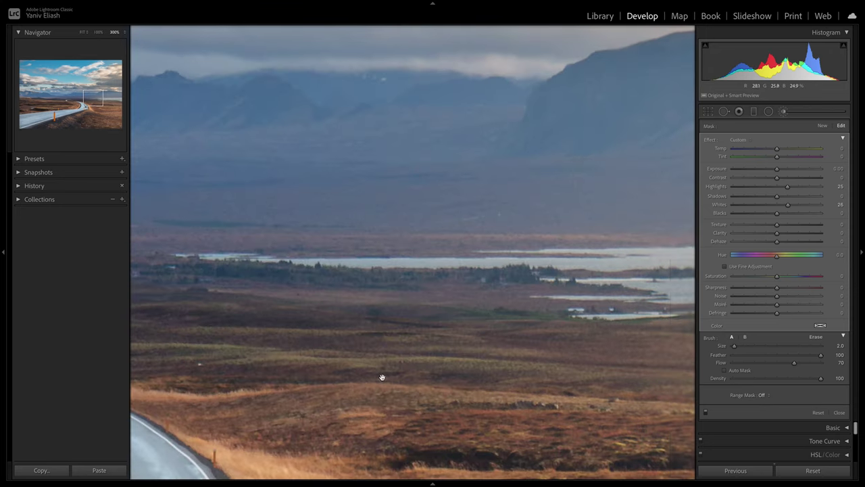
{"action": "left_click_drag", "start_coordinate": [380, 376], "coordinate": [431, 262]}
{"action": "left_click_drag", "start_coordinate": [433, 315], "coordinate": [617, 321]}
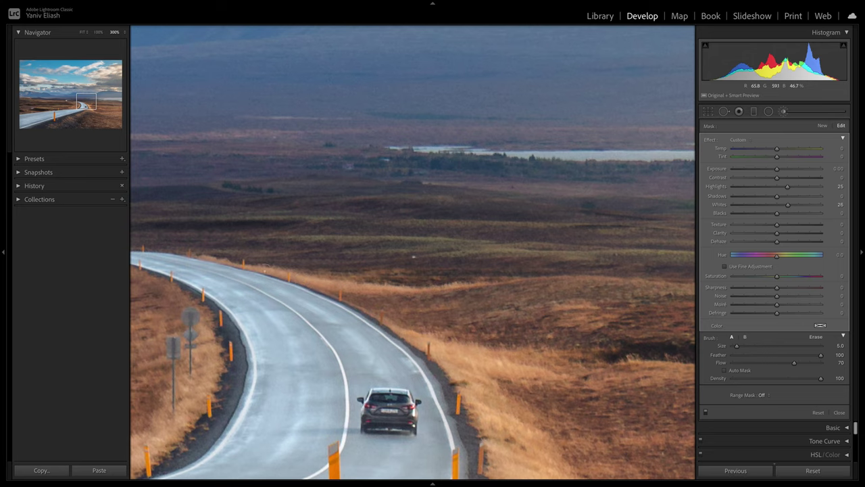
{"action": "left_click_drag", "start_coordinate": [473, 276], "coordinate": [399, 280]}
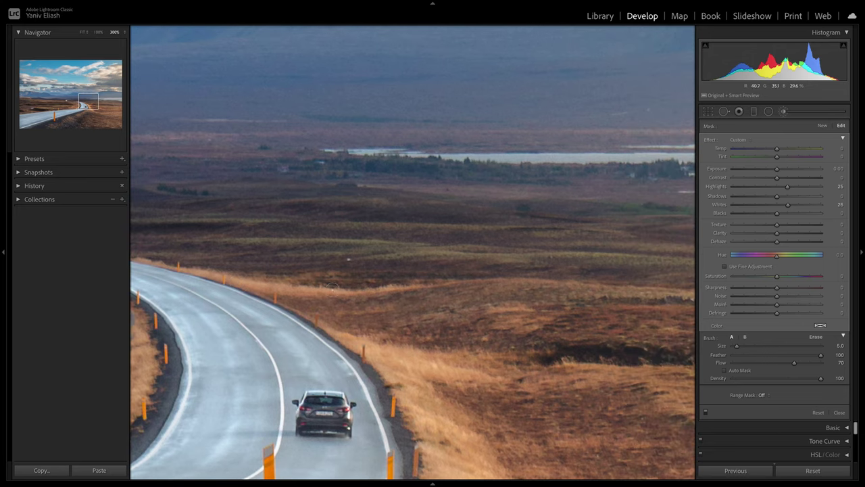
{"action": "scroll", "coordinate": [266, 249], "scroll_direction": "down", "scroll_amount": 2}
{"action": "left_click_drag", "start_coordinate": [433, 253], "coordinate": [328, 270]}
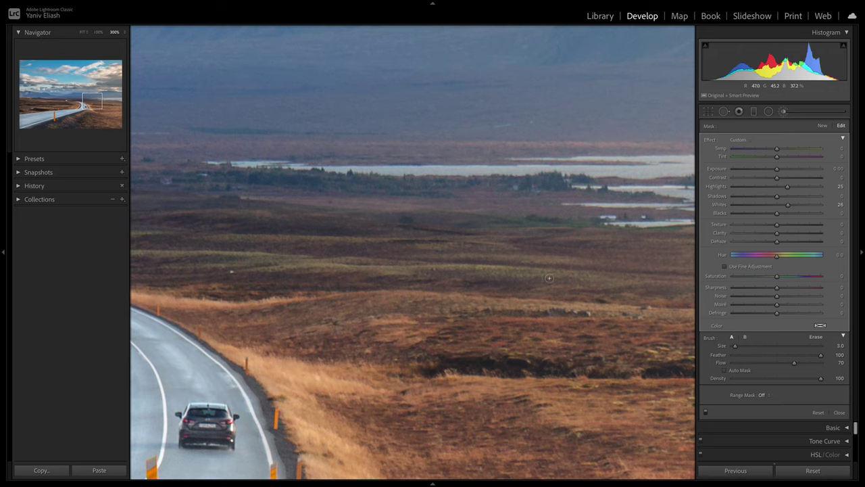
{"action": "left_click_drag", "start_coordinate": [518, 298], "coordinate": [319, 298]}
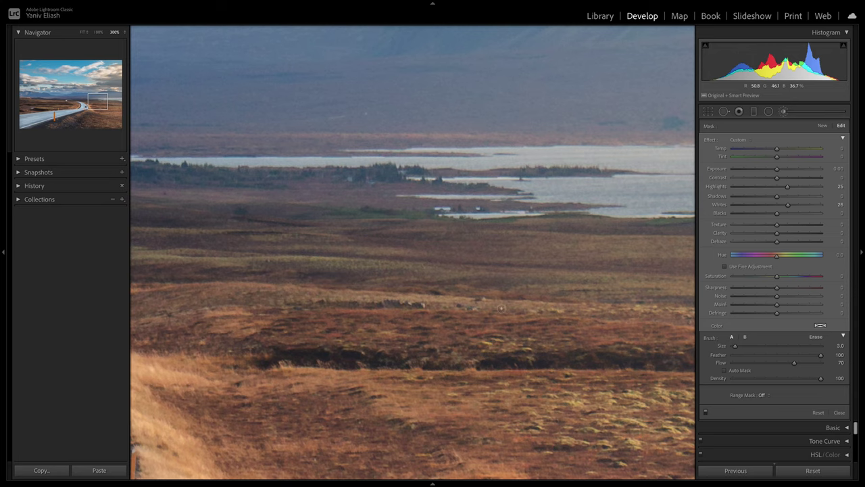
{"action": "mouse_move", "coordinate": [565, 306]}
{"action": "left_mouse_down"}
{"action": "mouse_move", "coordinate": [498, 315]}
{"action": "mouse_move", "coordinate": [332, 286]}
{"action": "mouse_move", "coordinate": [383, 314]}
{"action": "left_mouse_up"}
{"action": "key", "text": "bracketright"}
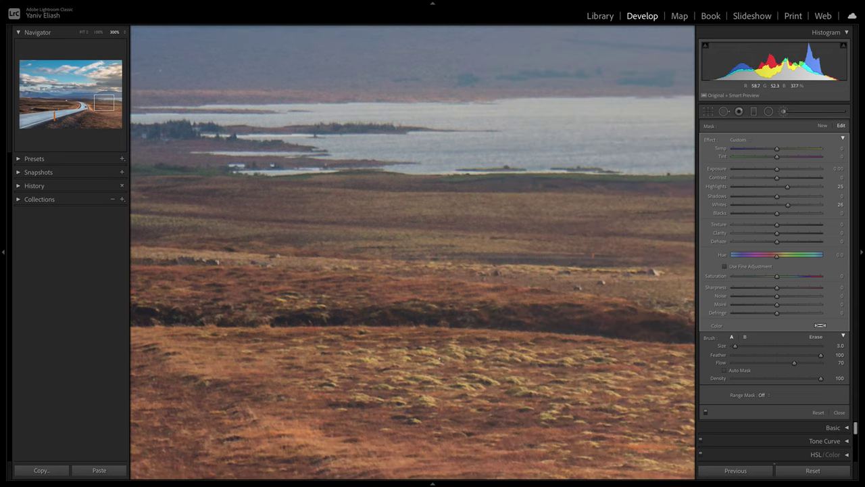
{"action": "key", "text": "bracketright"}
{"action": "key", "text": "bracketright"}
{"action": "key", "text": "bracketright"}
{"action": "key", "text": "bracketright"}
{"action": "left_click_drag", "start_coordinate": [551, 342], "coordinate": [471, 341]}
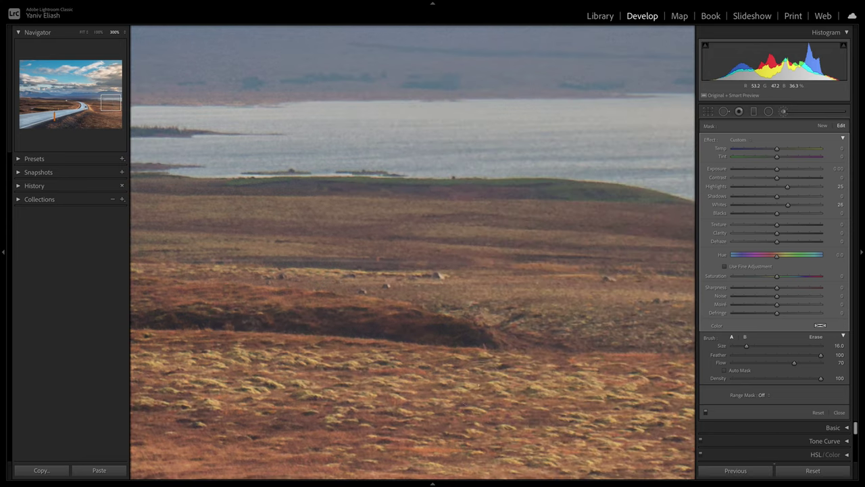
{"action": "key", "text": "z"}
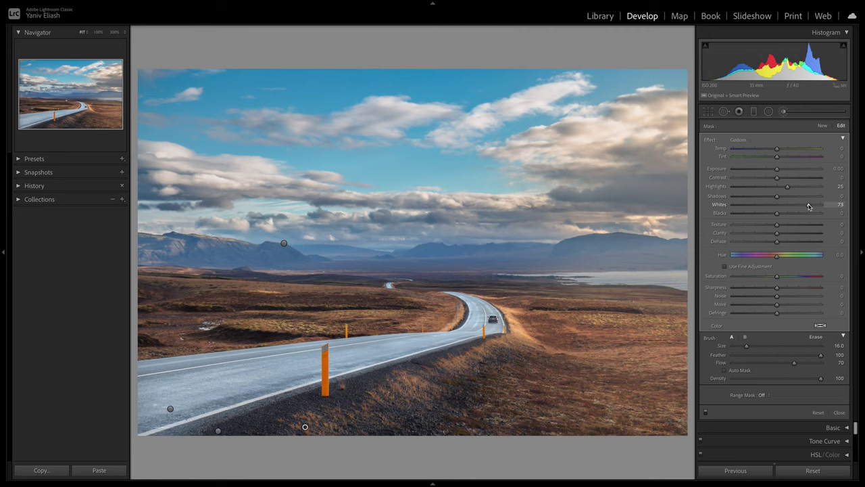
Adjust the brush size and raise Highlights on the new road brush mask.
{"action": "scroll", "coordinate": [801, 189], "scroll_direction": "up", "scroll_amount": 1}
{"action": "scroll", "coordinate": [802, 190], "scroll_direction": "up", "scroll_amount": 15}
{"action": "scroll", "coordinate": [801, 189], "scroll_direction": "down", "scroll_amount": 20}
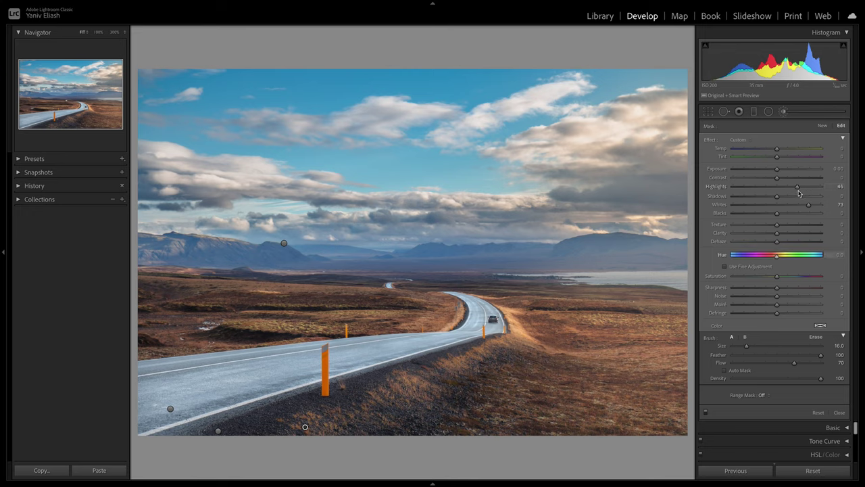
{"action": "left_click_drag", "start_coordinate": [799, 193], "coordinate": [765, 195]}
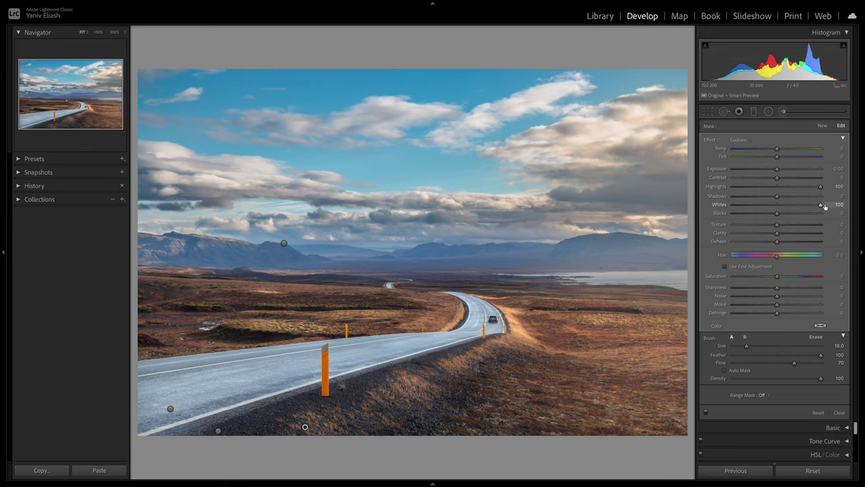
Toggle the brush effect off and on several times to compare the brightened road.
{"action": "left_click", "coordinate": [706, 413]}
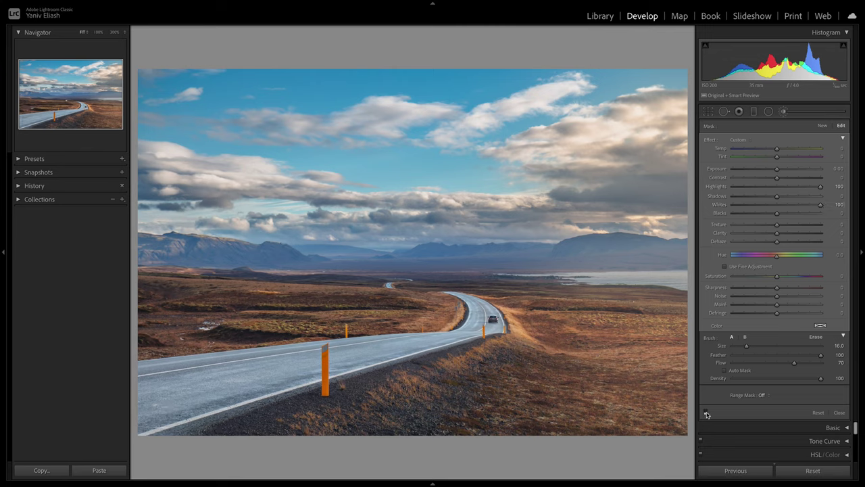
{"action": "left_click", "coordinate": [706, 413]}
{"action": "left_click", "coordinate": [707, 413]}
{"action": "left_click", "coordinate": [706, 413]}
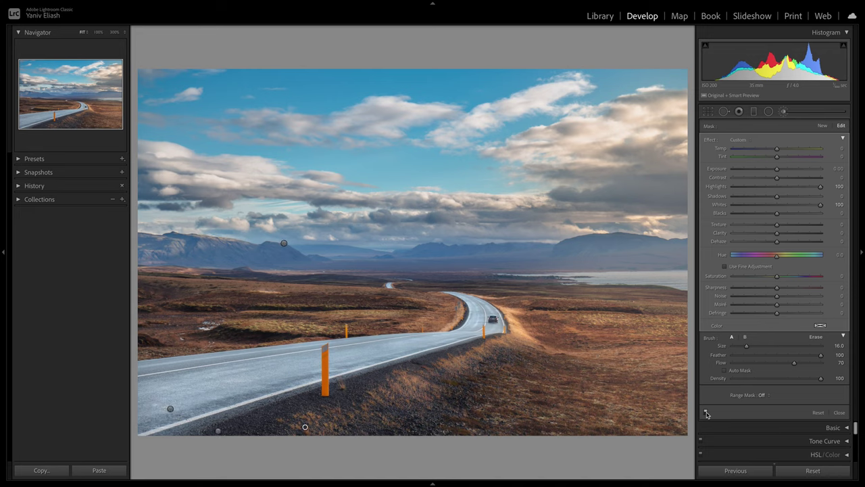
{"action": "left_click", "coordinate": [707, 413]}
{"action": "left_click", "coordinate": [706, 413]}
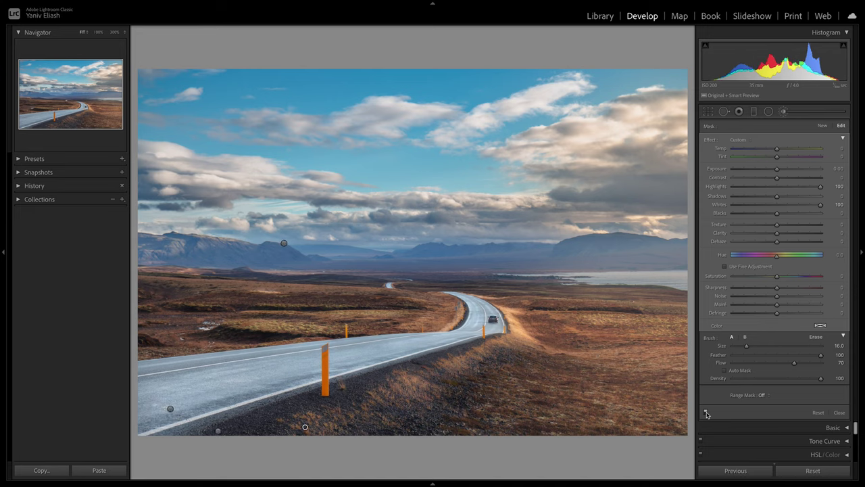
{"action": "left_click", "coordinate": [707, 413]}
{"action": "left_click", "coordinate": [706, 413]}
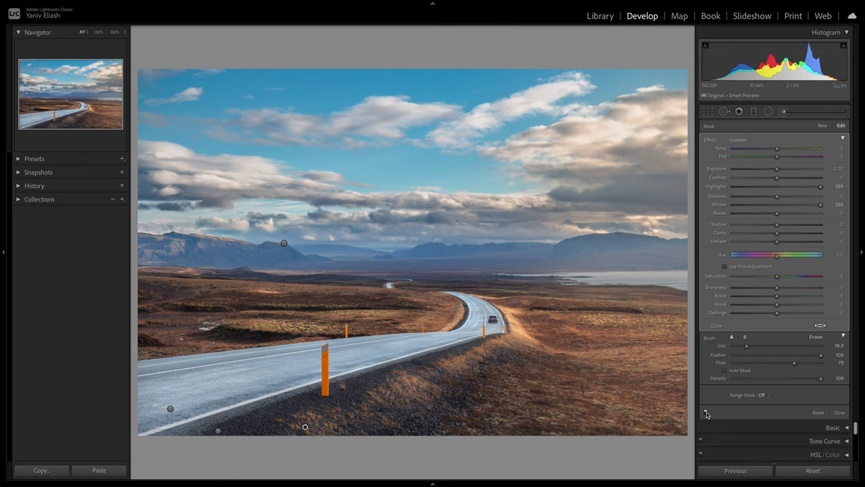
Toggle the mask pins with H, select the Shadows -20 / Blacks -25 mask, and resize the brush to 5.
{"action": "scroll", "coordinate": [621, 327], "scroll_direction": "down", "scroll_amount": 3}
{"action": "key", "text": "h"}
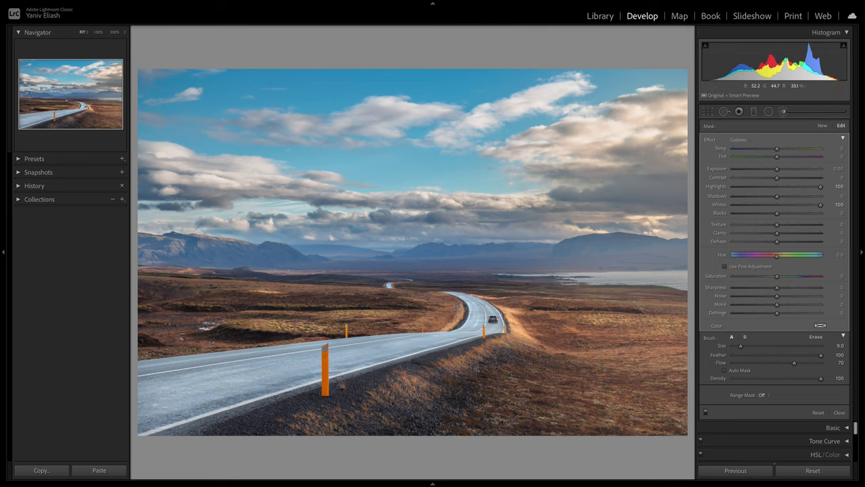
{"action": "key", "text": "h"}
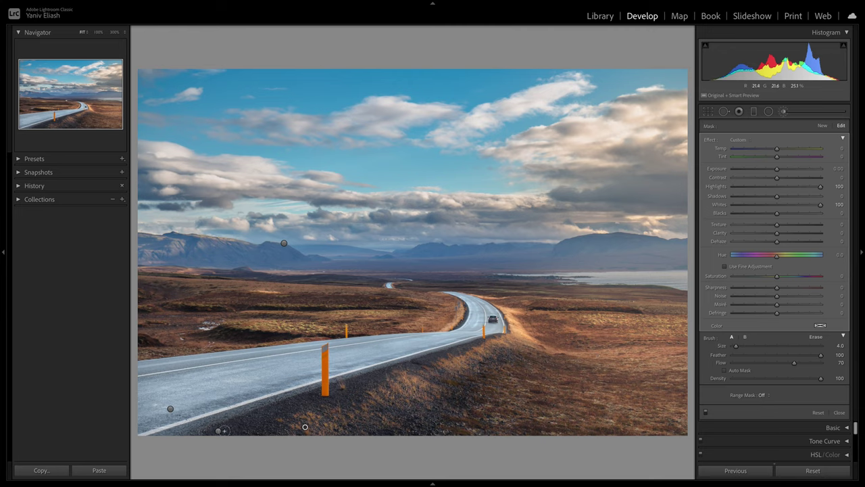
{"action": "left_click", "coordinate": [218, 430]}
{"action": "scroll", "coordinate": [625, 379], "scroll_direction": "up", "scroll_amount": 2}
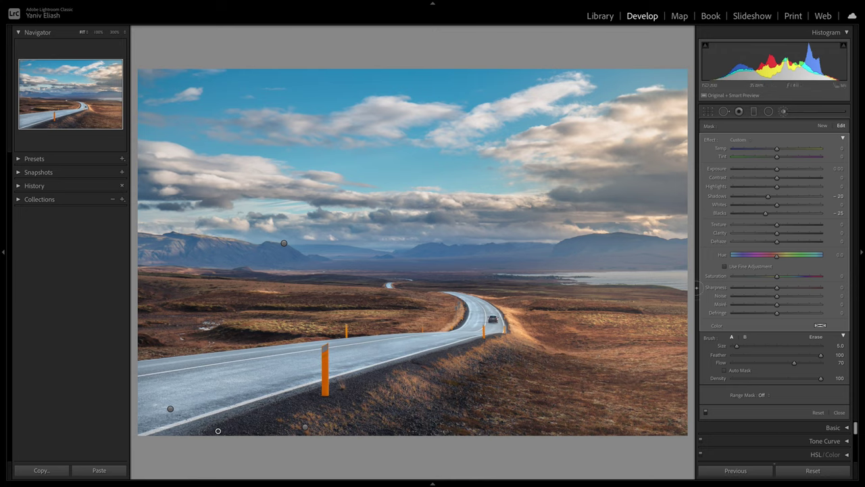
Toggle the mask edits off and on to compare, then reselect the Highlights/Whites 100 road mask.
{"action": "left_click", "coordinate": [705, 412]}
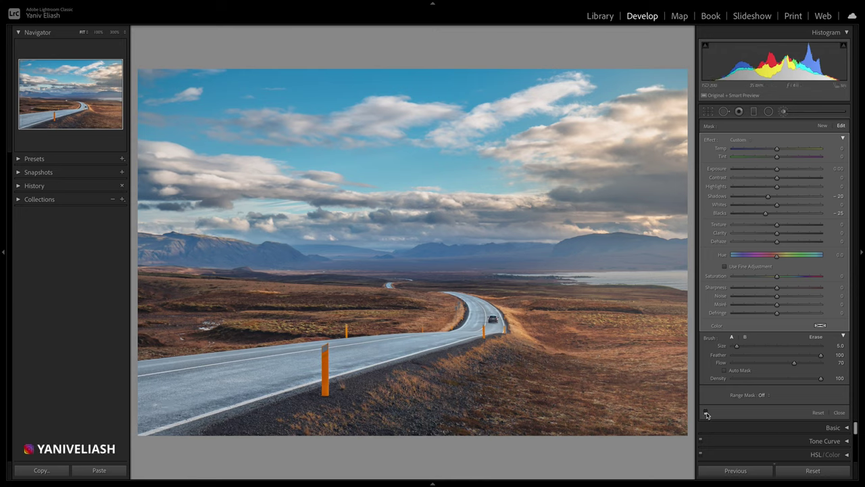
{"action": "left_click", "coordinate": [706, 413]}
{"action": "left_click", "coordinate": [705, 413]}
{"action": "left_click", "coordinate": [705, 412]}
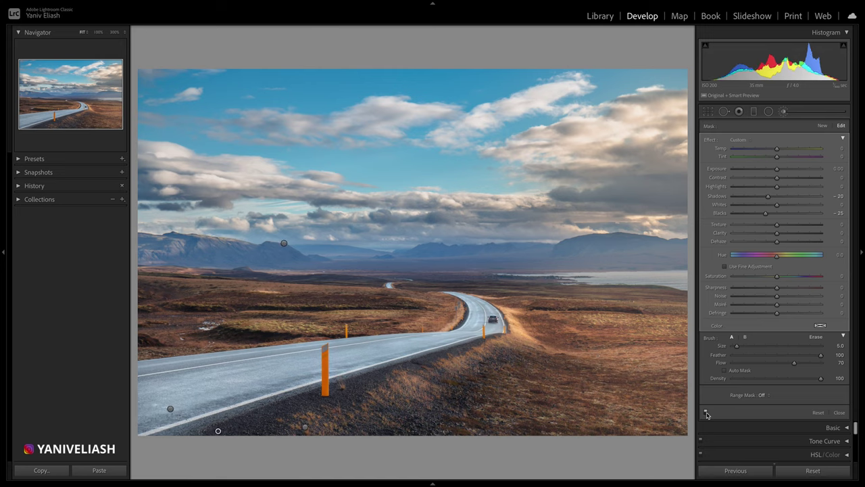
{"action": "left_click", "coordinate": [705, 412]}
{"action": "left_click", "coordinate": [705, 413]}
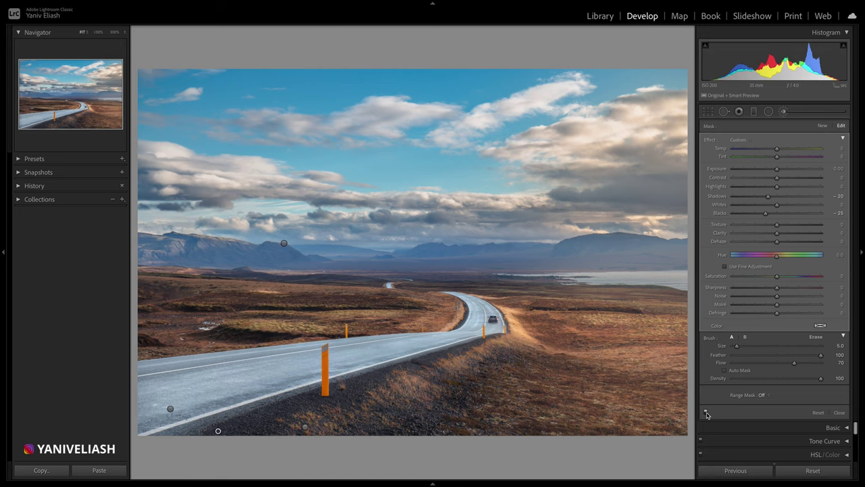
{"action": "left_click", "coordinate": [706, 412]}
{"action": "left_click", "coordinate": [706, 412]}
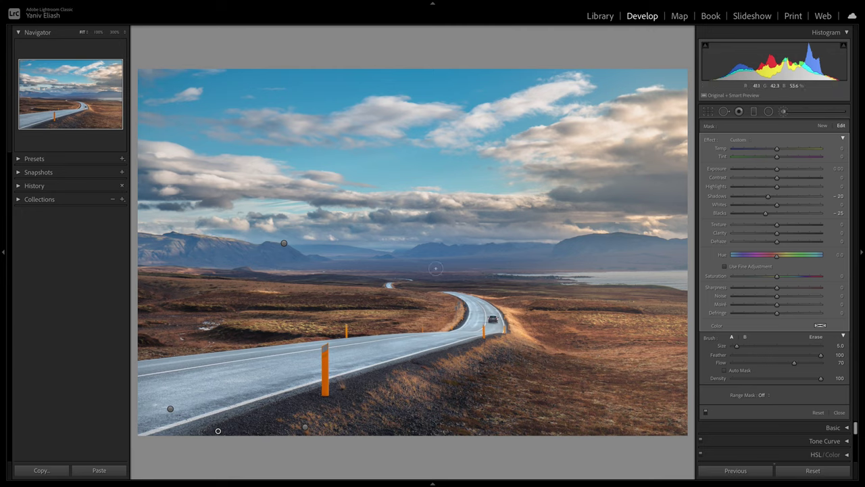
{"action": "left_click", "coordinate": [304, 426]}
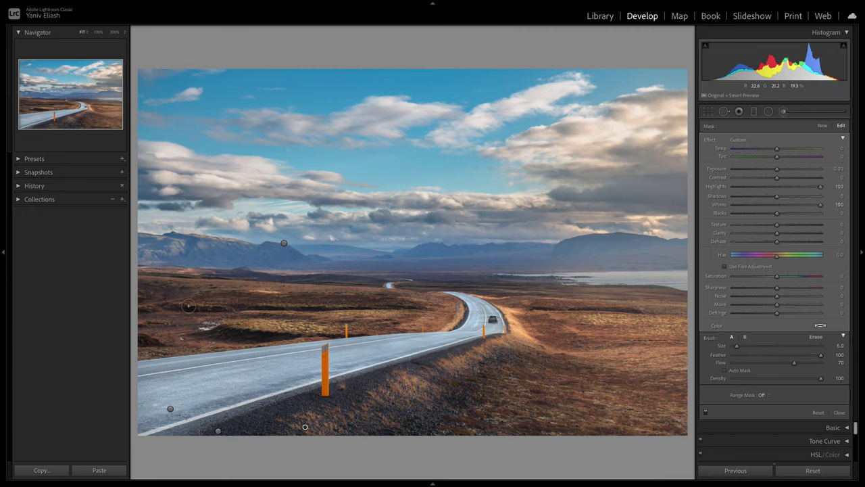
{"action": "key", "text": "z"}
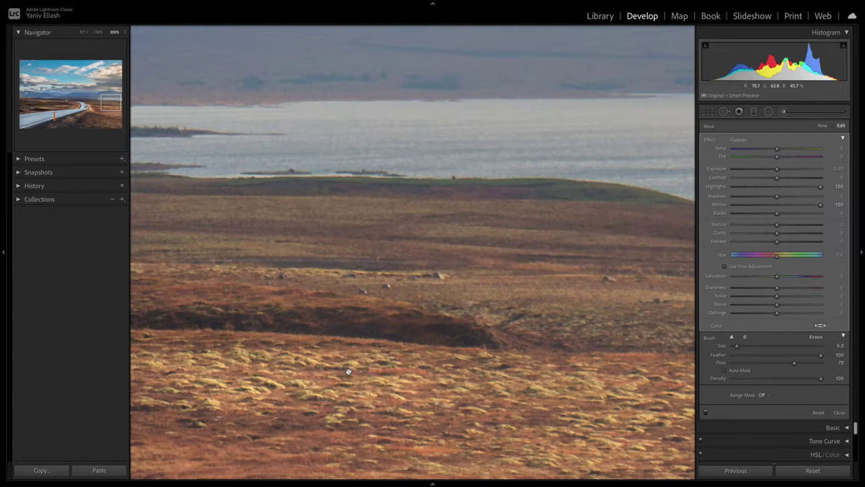
{"action": "left_click_drag", "start_coordinate": [348, 371], "coordinate": [569, 258]}
{"action": "left_click_drag", "start_coordinate": [301, 260], "coordinate": [410, 243]}
{"action": "left_click_drag", "start_coordinate": [326, 254], "coordinate": [609, 288]}
{"action": "left_click_drag", "start_coordinate": [345, 274], "coordinate": [550, 253]}
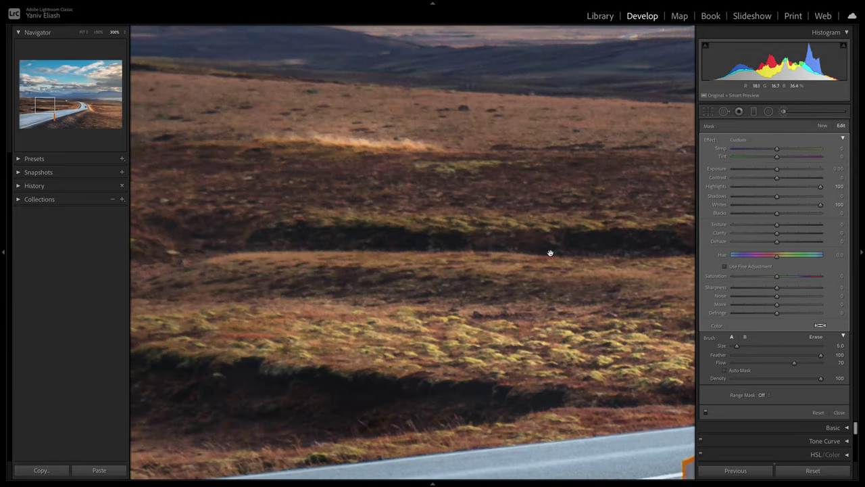
{"action": "key", "text": "bracketright"}
{"action": "key", "text": "bracketright"}
{"action": "key", "text": "bracketright"}
{"action": "key", "text": "bracketleft"}
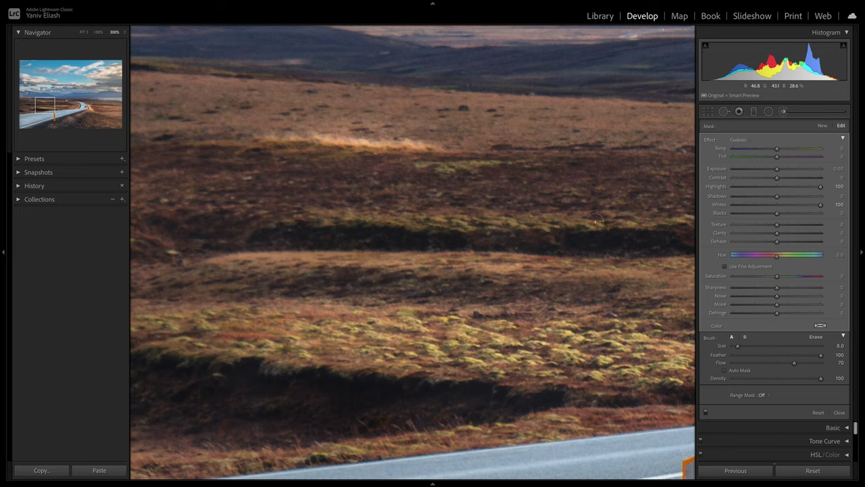
{"action": "key", "text": "bracketleft"}
{"action": "key", "text": "bracketleft"}
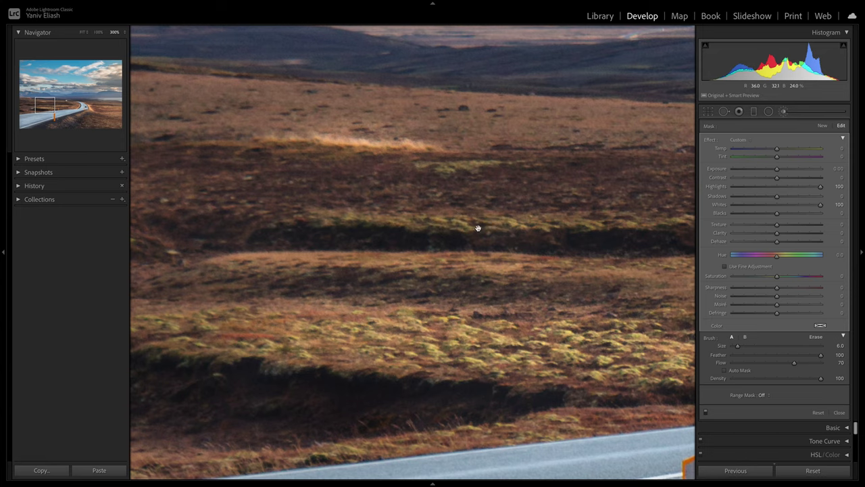
{"action": "left_click_drag", "start_coordinate": [477, 228], "coordinate": [294, 230]}
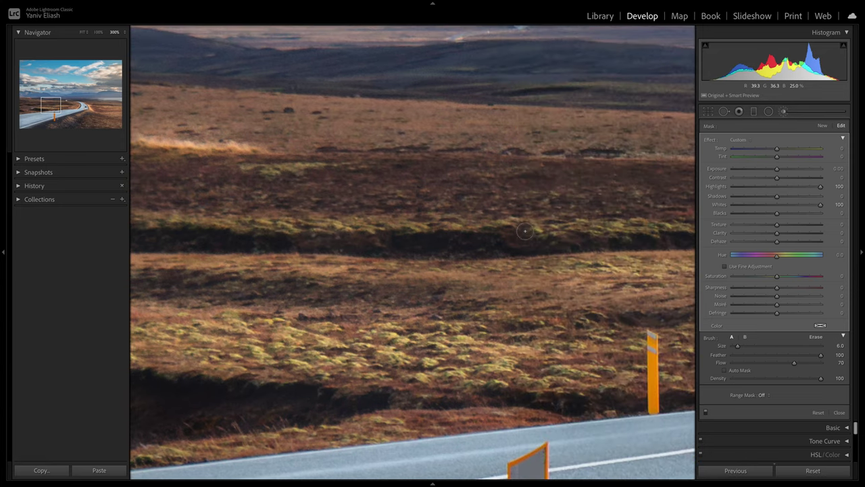
{"action": "left_click_drag", "start_coordinate": [525, 231], "coordinate": [371, 236]}
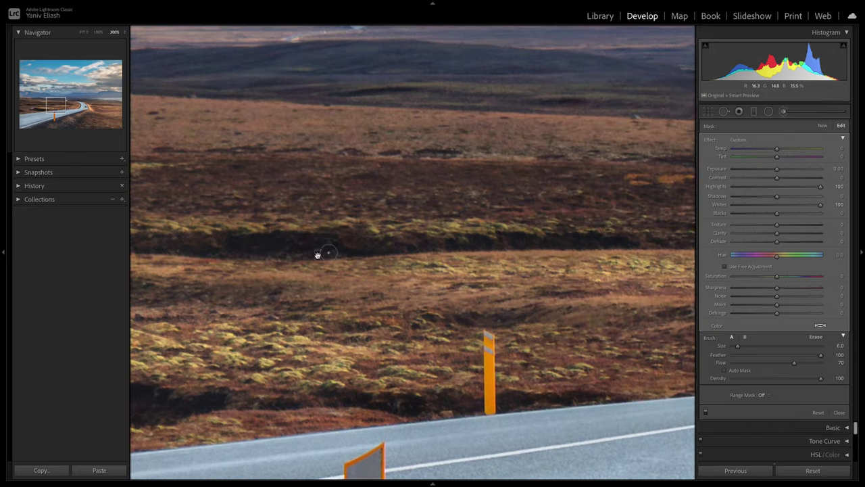
{"action": "left_click_drag", "start_coordinate": [318, 253], "coordinate": [507, 246]}
{"action": "left_click_drag", "start_coordinate": [196, 273], "coordinate": [457, 263]}
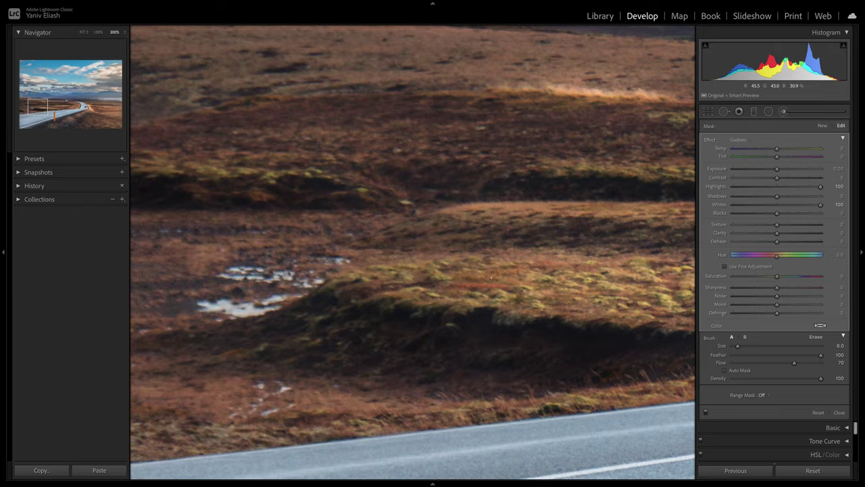
{"action": "left_click_drag", "start_coordinate": [336, 262], "coordinate": [507, 290]}
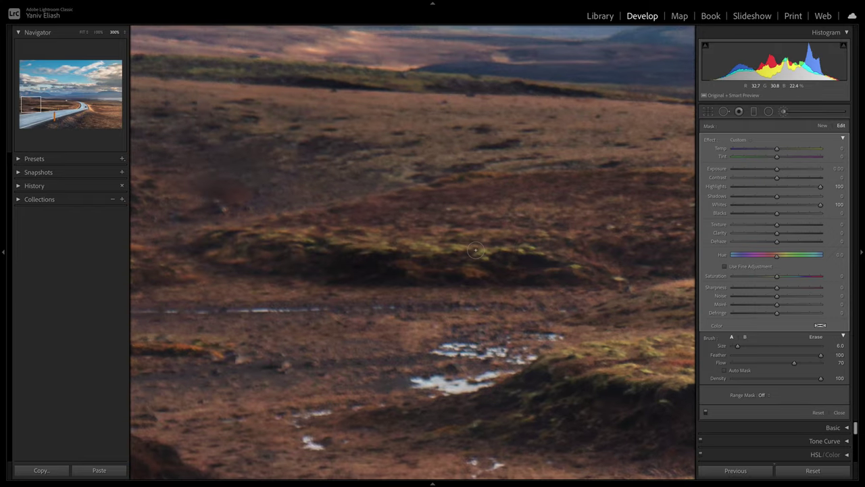
{"action": "left_click_drag", "start_coordinate": [288, 270], "coordinate": [460, 285]}
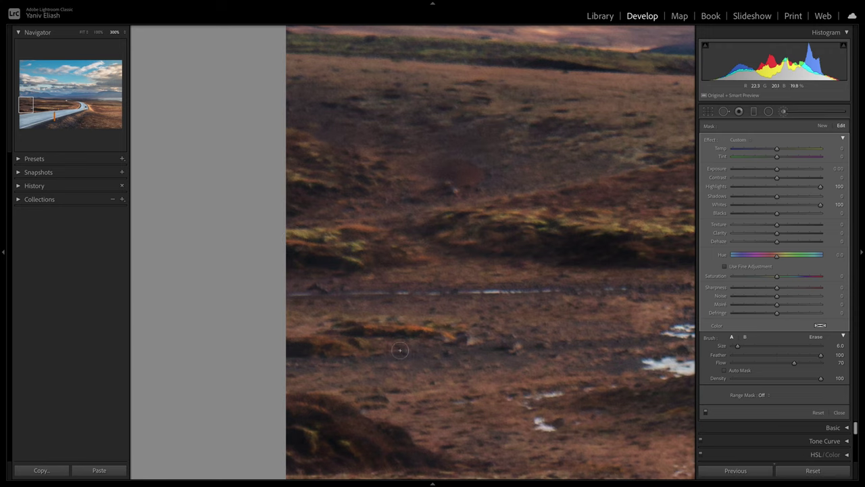
{"action": "key", "text": "z"}
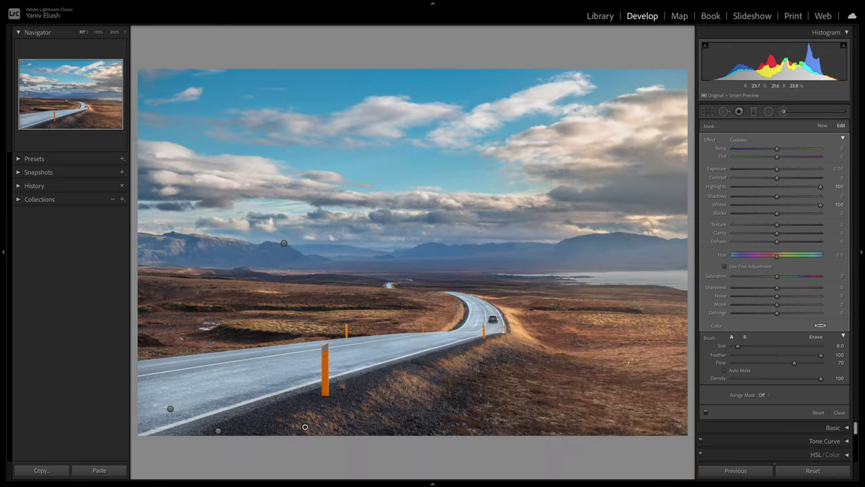
{"action": "left_click", "coordinate": [706, 413]}
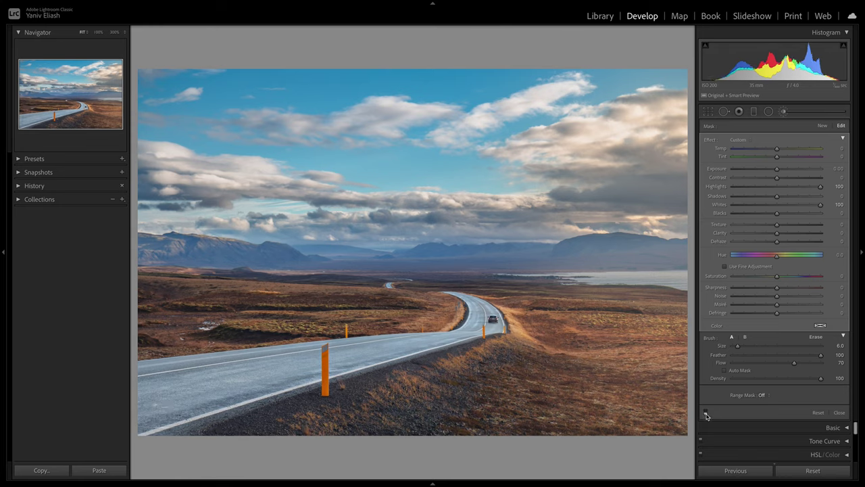
{"action": "left_click", "coordinate": [706, 413]}
{"action": "left_click", "coordinate": [705, 413]}
{"action": "left_click", "coordinate": [705, 413]}
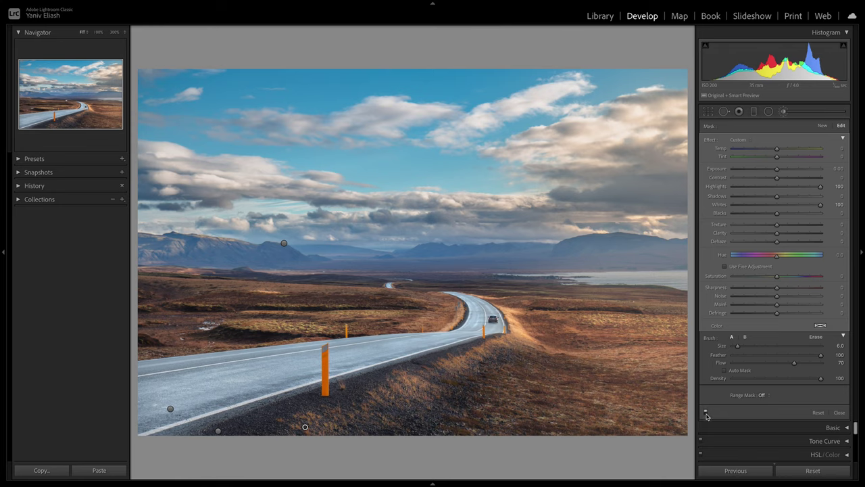
{"action": "left_click", "coordinate": [706, 413]}
{"action": "left_click", "coordinate": [706, 413]}
{"action": "key", "text": "backslash"}
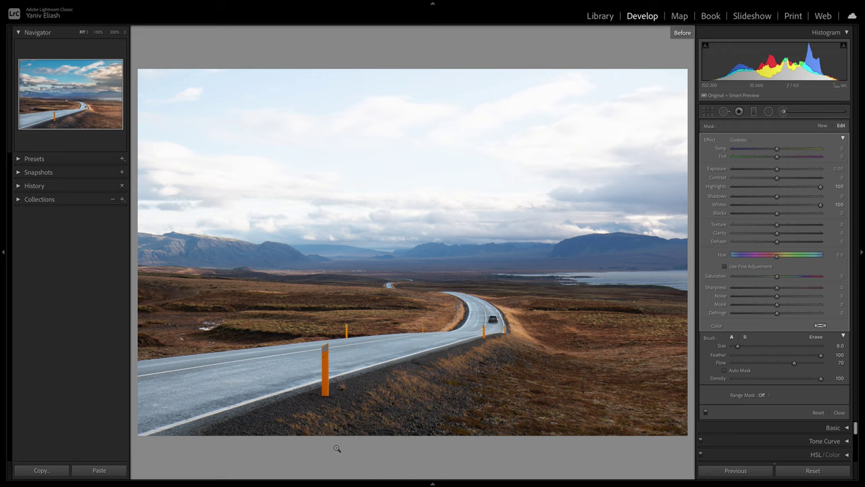
{"action": "key", "text": "backslash"}
{"action": "key", "text": "backslash"}
{"action": "key", "text": "backslash"}
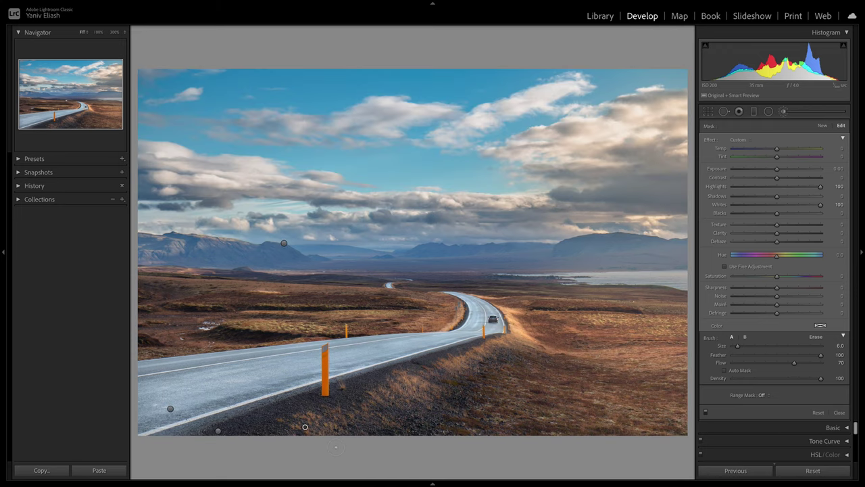
{"action": "key", "text": "backslash"}
{"action": "key", "text": "backslash"}
{"action": "key", "text": "backslash"}
{"action": "key", "text": "backslash"}
{"action": "key", "text": "backslash"}
{"action": "key", "text": "backslash"}
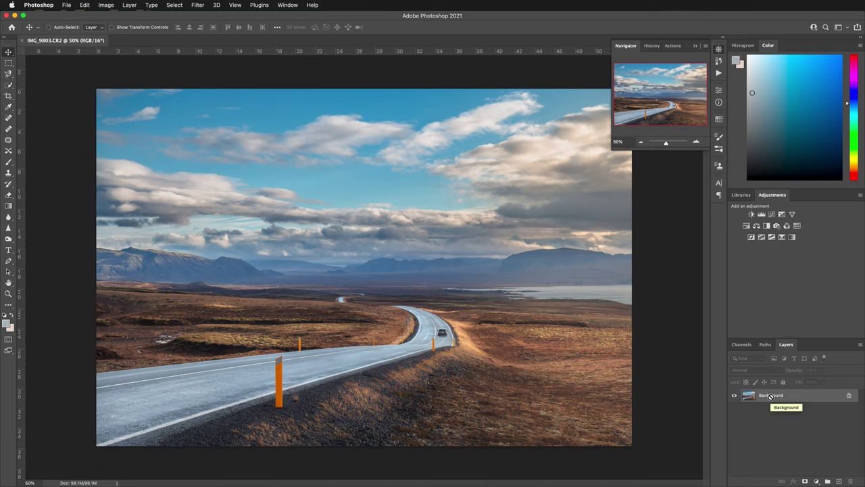
Duplicate the Background layer into Layer 1 with Cmd+J.
{"action": "key", "text": "super+j"}
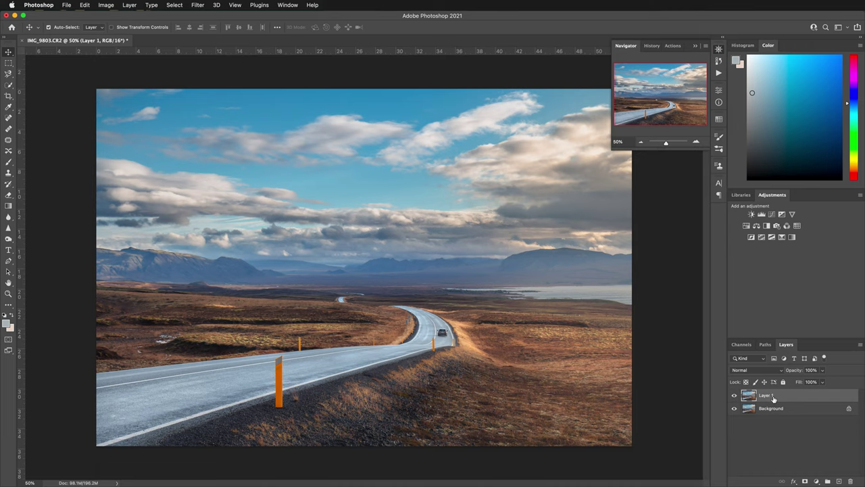
Zoom to about 280% on the orange post and lasso its top with the Patch tool.
{"action": "left_click", "coordinate": [9, 140]}
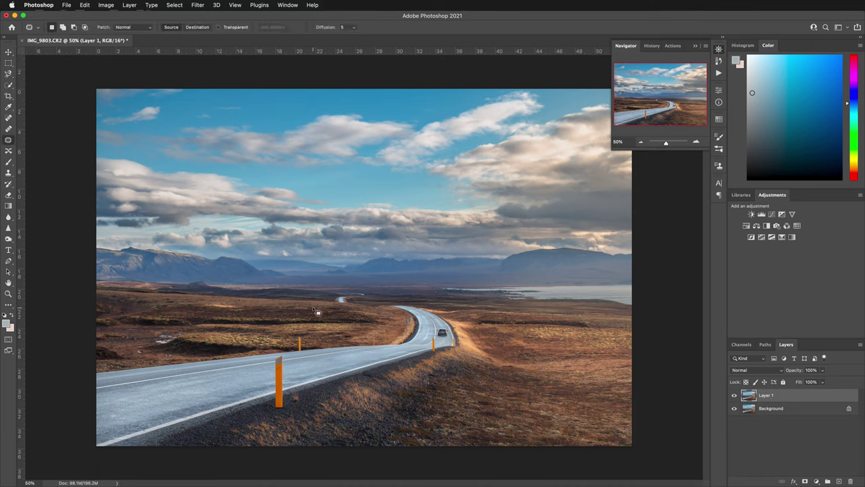
{"action": "left_click", "coordinate": [696, 143]}
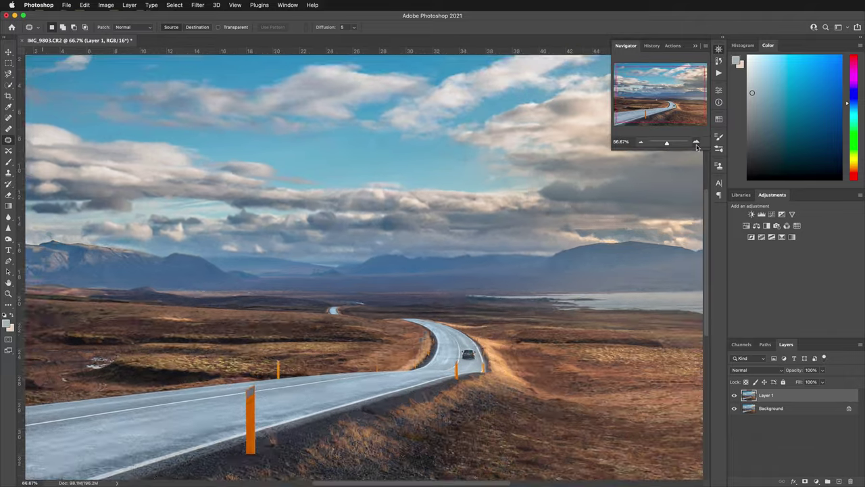
{"action": "scroll", "coordinate": [329, 362], "scroll_direction": "down", "scroll_amount": 7}
{"action": "scroll", "coordinate": [330, 362], "scroll_direction": "left", "scroll_amount": 4}
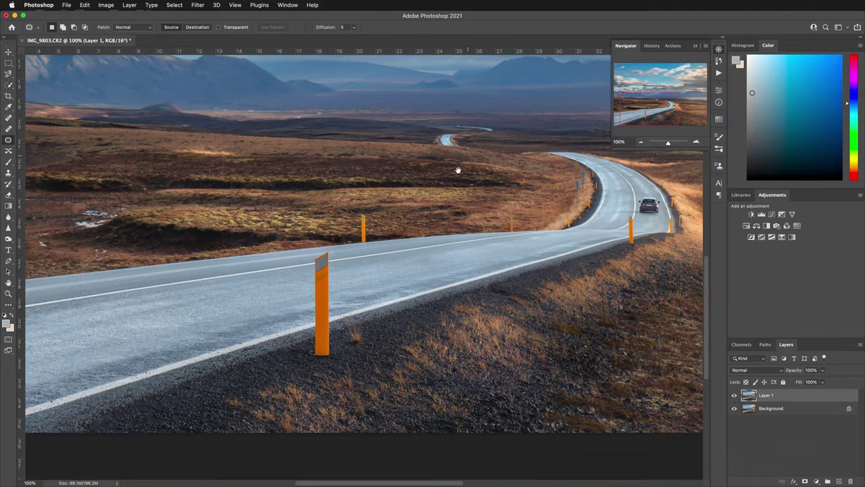
{"action": "key", "text": "z"}
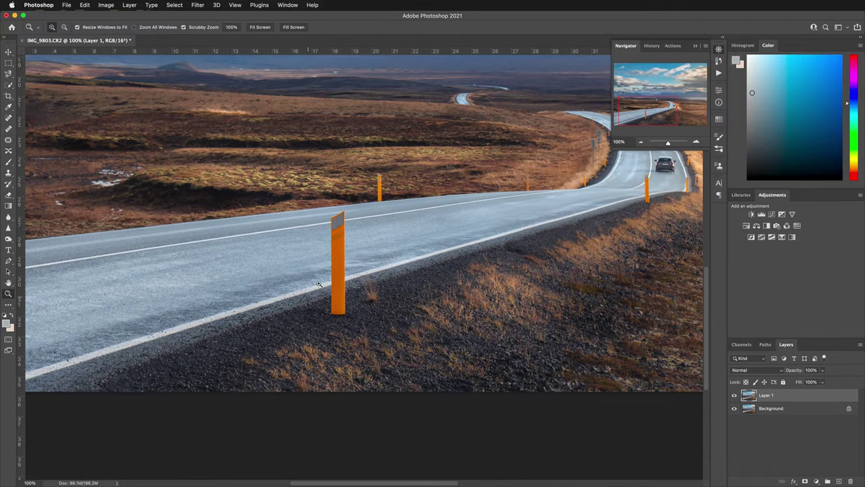
{"action": "left_click_drag", "start_coordinate": [321, 284], "coordinate": [364, 277]}
{"action": "key", "text": "j"}
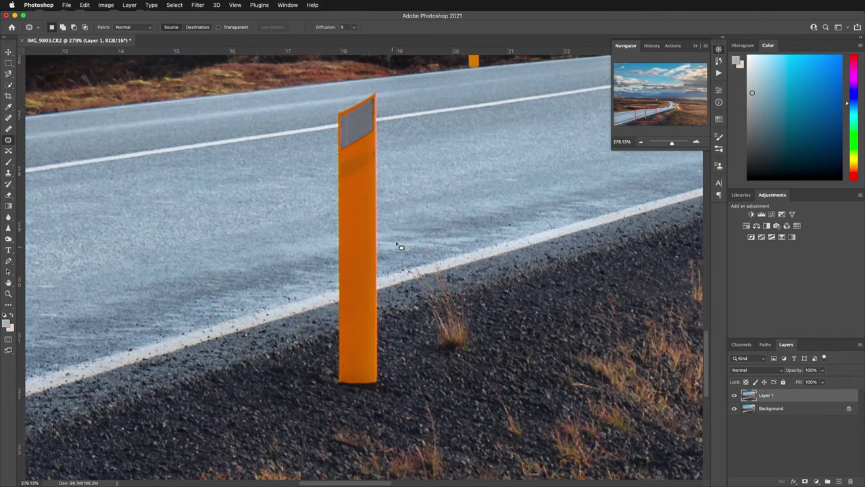
{"action": "scroll", "coordinate": [401, 236], "scroll_direction": "up", "scroll_amount": 2}
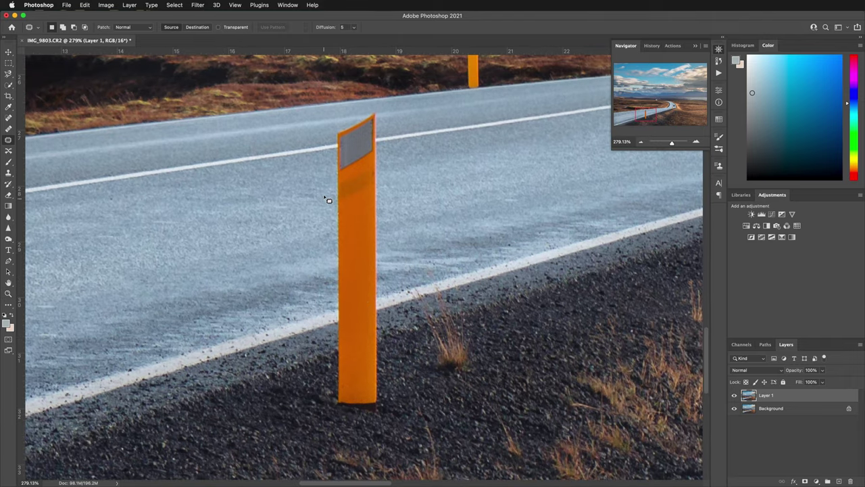
{"action": "mouse_move", "coordinate": [322, 199]}
{"action": "left_mouse_down"}
{"action": "mouse_move", "coordinate": [328, 132]}
{"action": "mouse_move", "coordinate": [341, 116]}
{"action": "mouse_move", "coordinate": [376, 110]}
{"action": "mouse_move", "coordinate": [393, 127]}
{"action": "mouse_move", "coordinate": [397, 175]}
{"action": "mouse_move", "coordinate": [381, 221]}
{"action": "mouse_move", "coordinate": [324, 197]}
{"action": "left_mouse_up"}
Content-Aware Fill the post's top to erase the grey reflector, then lasso the post's middle.
{"action": "left_click", "coordinate": [84, 5]}
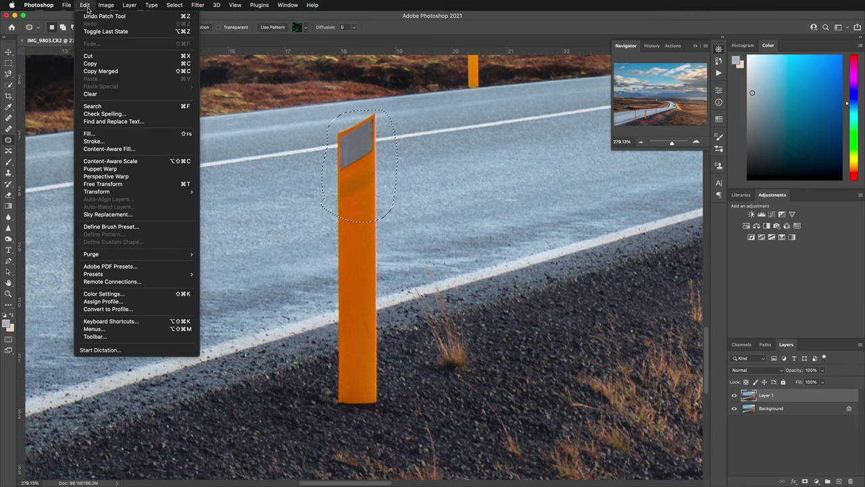
{"action": "left_click", "coordinate": [127, 137]}
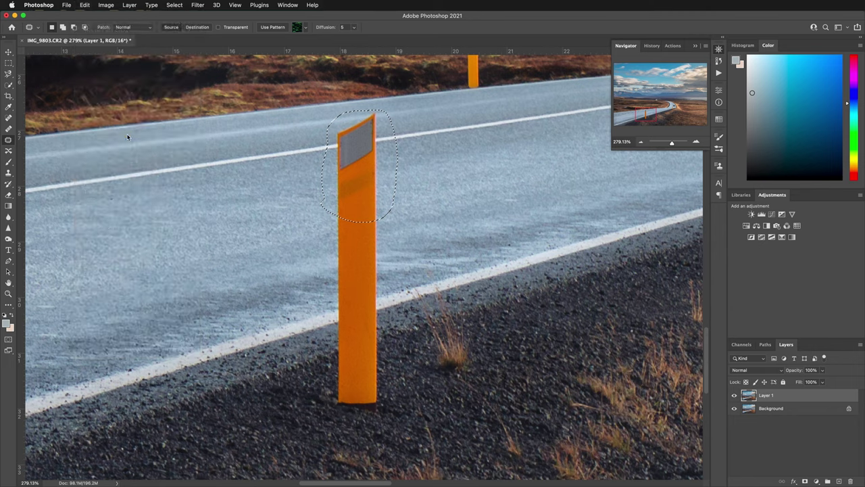
{"action": "left_click", "coordinate": [88, 167]}
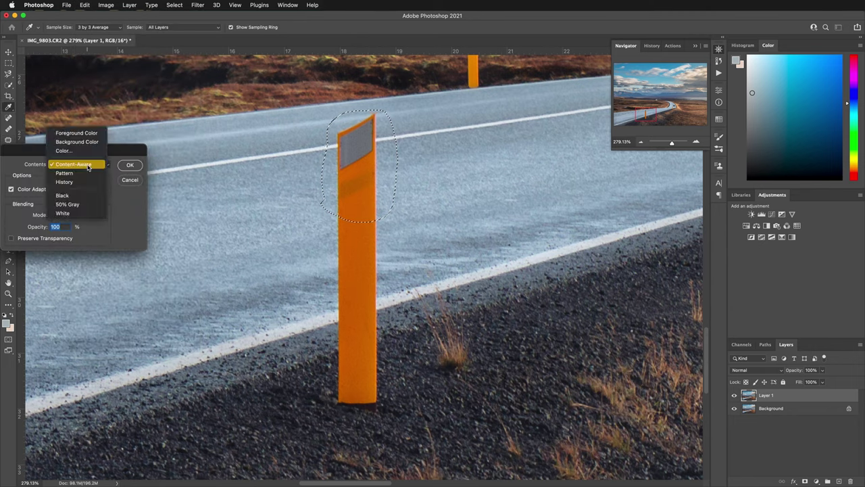
{"action": "left_click", "coordinate": [86, 166]}
{"action": "left_click", "coordinate": [130, 166]}
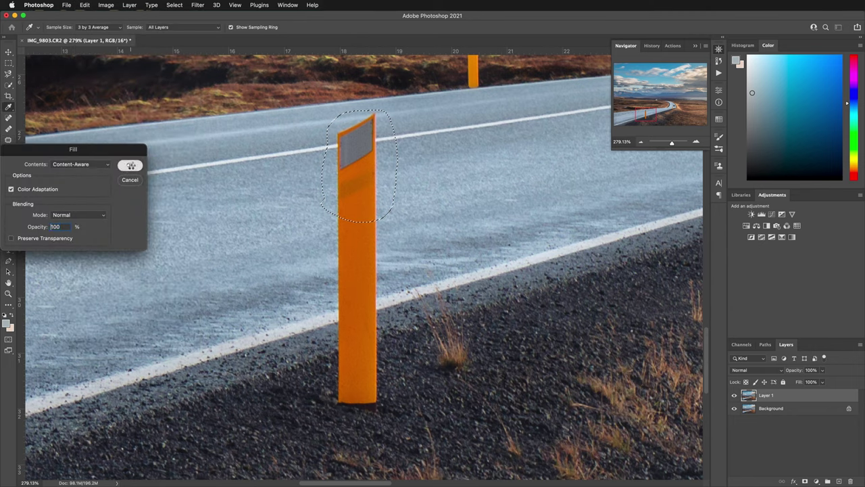
{"action": "key", "text": "j"}
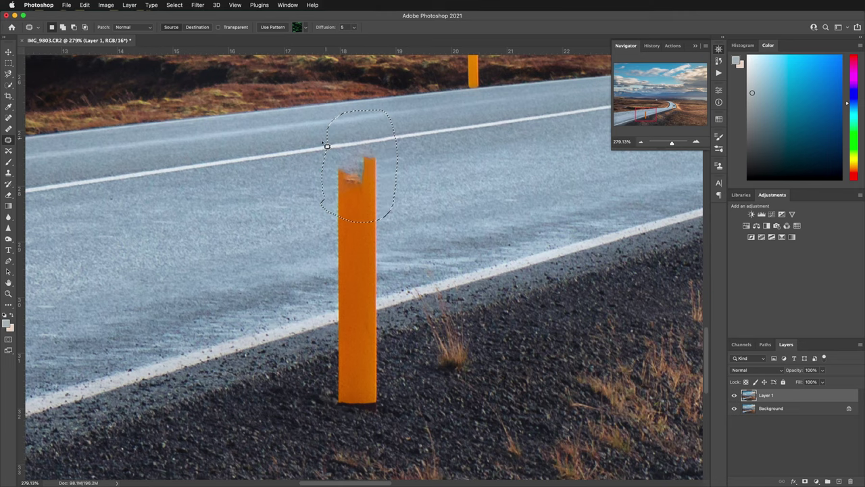
{"action": "left_click", "coordinate": [426, 174]}
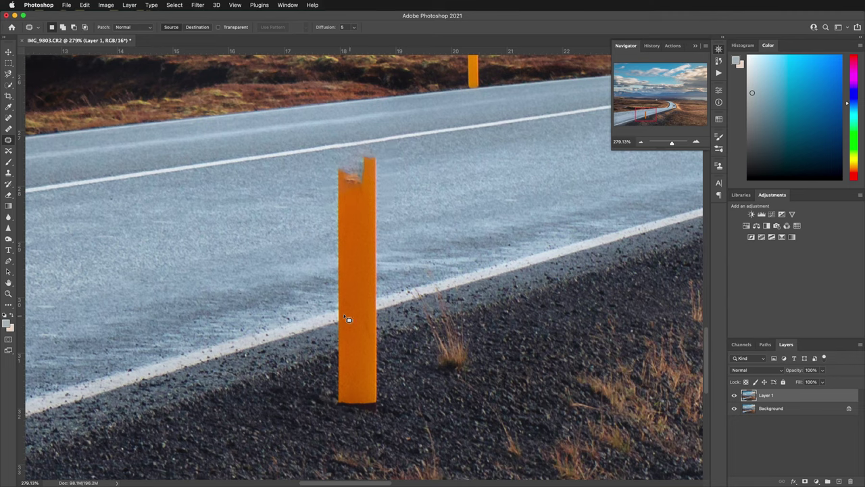
{"action": "mouse_move", "coordinate": [315, 255]}
{"action": "left_mouse_down"}
{"action": "mouse_move", "coordinate": [369, 241]}
{"action": "mouse_move", "coordinate": [388, 251]}
{"action": "mouse_move", "coordinate": [406, 308]}
{"action": "mouse_move", "coordinate": [397, 330]}
{"action": "mouse_move", "coordinate": [334, 349]}
{"action": "mouse_move", "coordinate": [312, 333]}
{"action": "mouse_move", "coordinate": [297, 300]}
{"action": "mouse_move", "coordinate": [305, 278]}
{"action": "left_mouse_up"}
Content-Aware Fill the post's middle, then select its remaining upper part.
{"action": "left_click", "coordinate": [85, 5]}
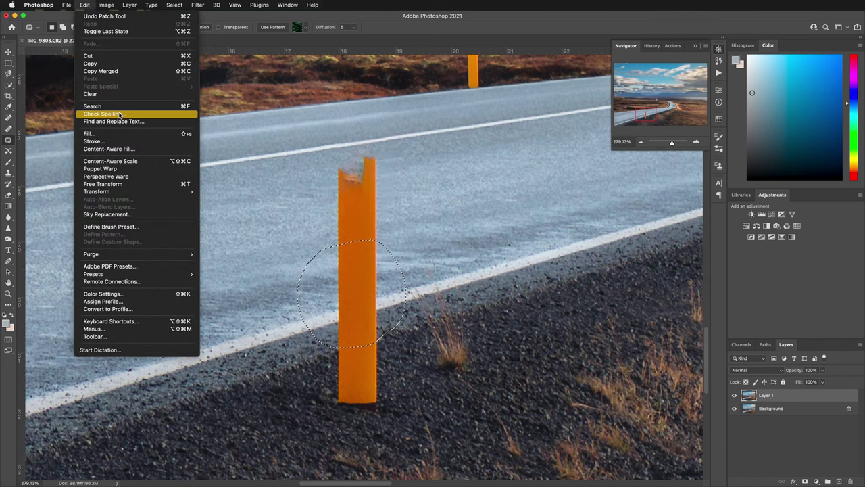
{"action": "left_click", "coordinate": [113, 136]}
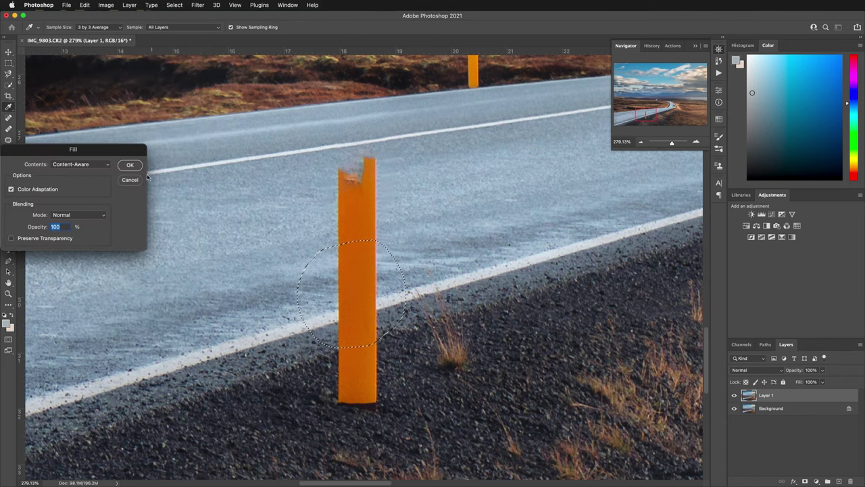
{"action": "left_click", "coordinate": [130, 166]}
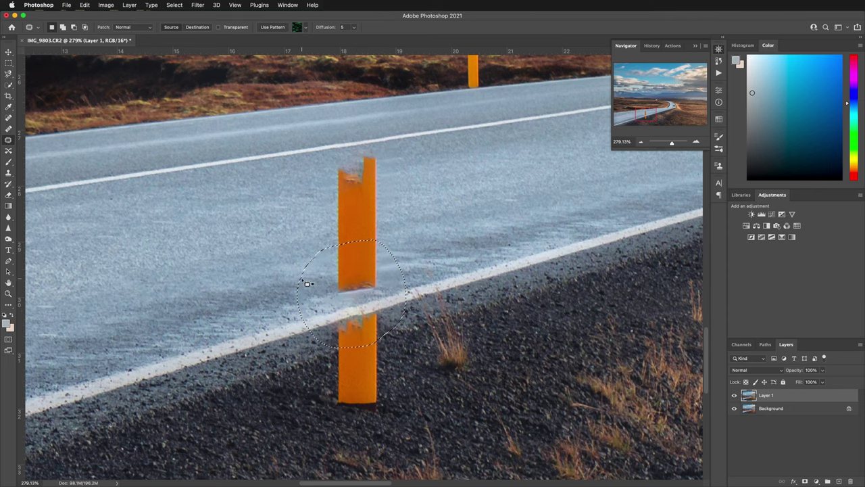
{"action": "left_click", "coordinate": [519, 257]}
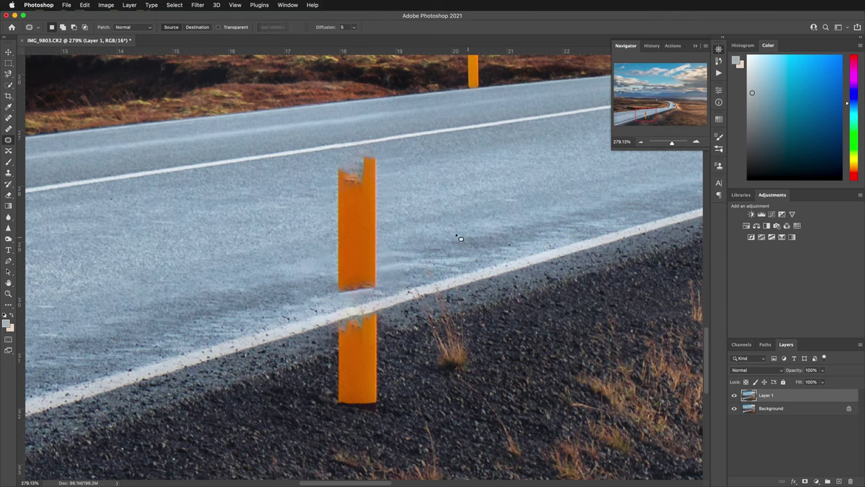
{"action": "mouse_move", "coordinate": [315, 182]}
{"action": "left_mouse_down"}
{"action": "mouse_move", "coordinate": [359, 152]}
{"action": "mouse_move", "coordinate": [392, 162]}
{"action": "mouse_move", "coordinate": [400, 231]}
{"action": "mouse_move", "coordinate": [392, 283]}
{"action": "mouse_move", "coordinate": [378, 295]}
{"action": "mouse_move", "coordinate": [328, 302]}
{"action": "mouse_move", "coordinate": [311, 277]}
{"action": "mouse_move", "coordinate": [303, 198]}
{"action": "mouse_move", "coordinate": [320, 186]}
{"action": "left_mouse_up"}
Content-Aware Fill the upper post and its base on the gravel, then deselect.
{"action": "left_click", "coordinate": [85, 6]}
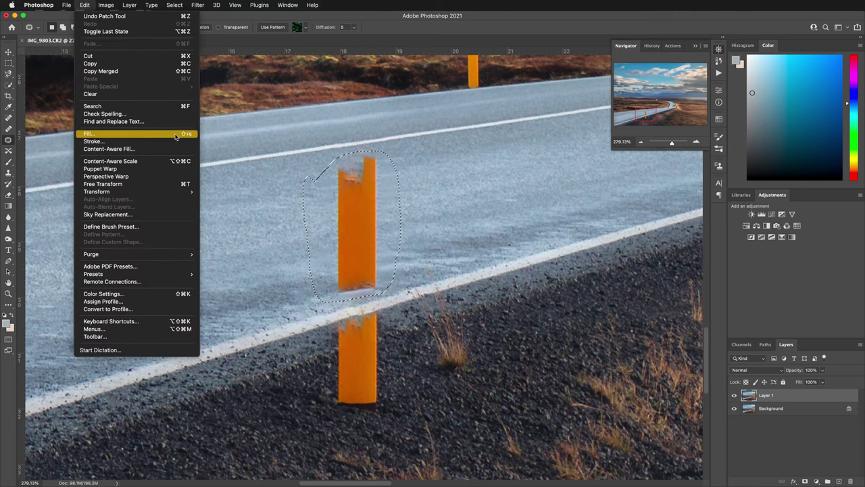
{"action": "left_click", "coordinate": [176, 137]}
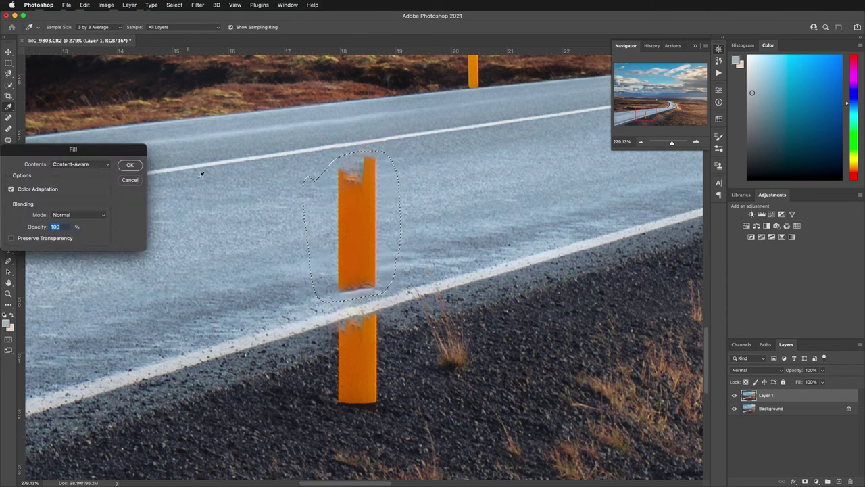
{"action": "left_click", "coordinate": [132, 165]}
{"action": "key", "text": "j"}
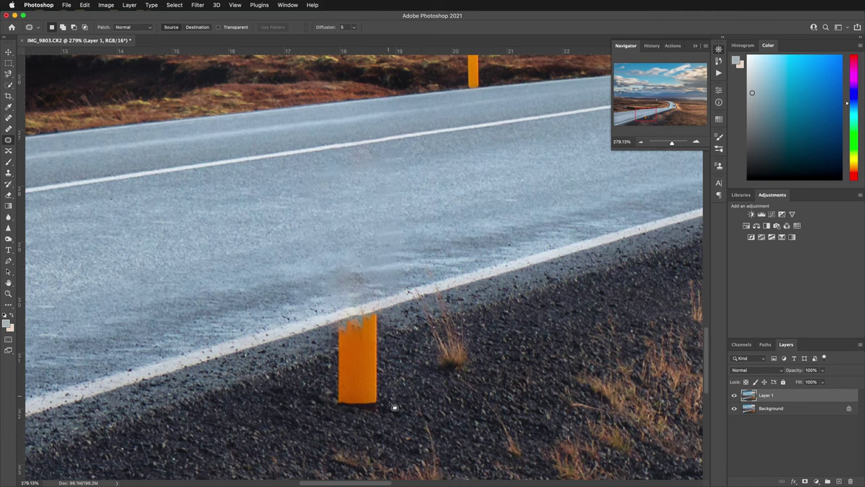
{"action": "mouse_move", "coordinate": [390, 402]}
{"action": "left_mouse_down"}
{"action": "mouse_move", "coordinate": [375, 426]}
{"action": "mouse_move", "coordinate": [348, 422]}
{"action": "mouse_move", "coordinate": [321, 398]}
{"action": "mouse_move", "coordinate": [320, 363]}
{"action": "mouse_move", "coordinate": [339, 321]}
{"action": "mouse_move", "coordinate": [377, 314]}
{"action": "mouse_move", "coordinate": [398, 341]}
{"action": "left_mouse_up"}
{"action": "key", "text": "shift+BackSpace"}
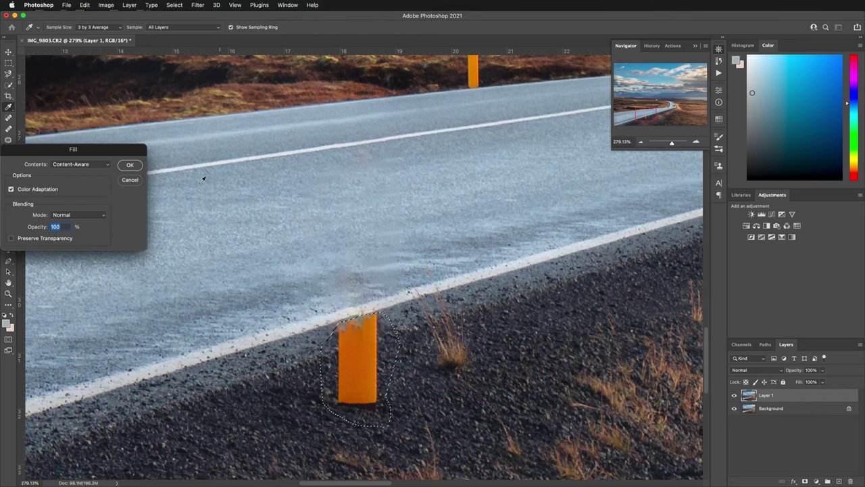
{"action": "left_click", "coordinate": [132, 166]}
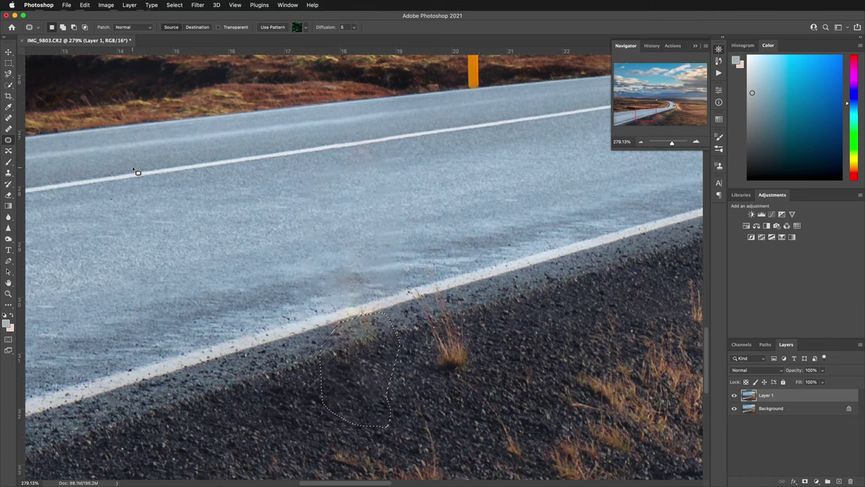
{"action": "key", "text": "super+d"}
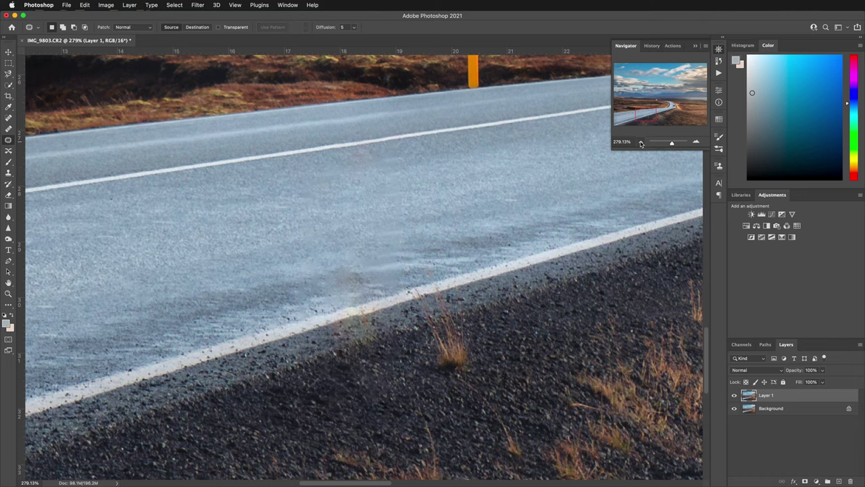
Zoom out over the whole road, zoom back in on the patched spot, and pick the Clone Stamp at 150 px.
{"action": "left_click", "coordinate": [641, 143]}
{"action": "left_click", "coordinate": [641, 143]}
{"action": "left_click", "coordinate": [641, 143]}
{"action": "left_click", "coordinate": [640, 143]}
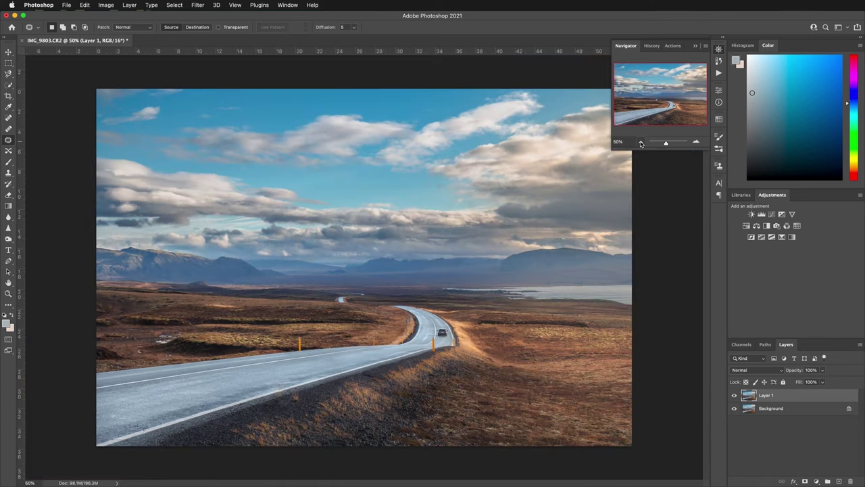
{"action": "key", "text": "super+plus"}
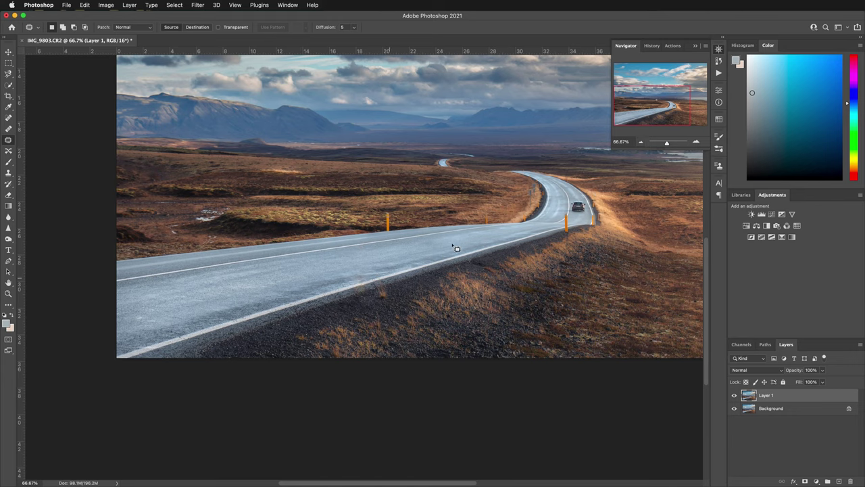
{"action": "left_click", "coordinate": [696, 142]}
{"action": "left_click", "coordinate": [696, 141]}
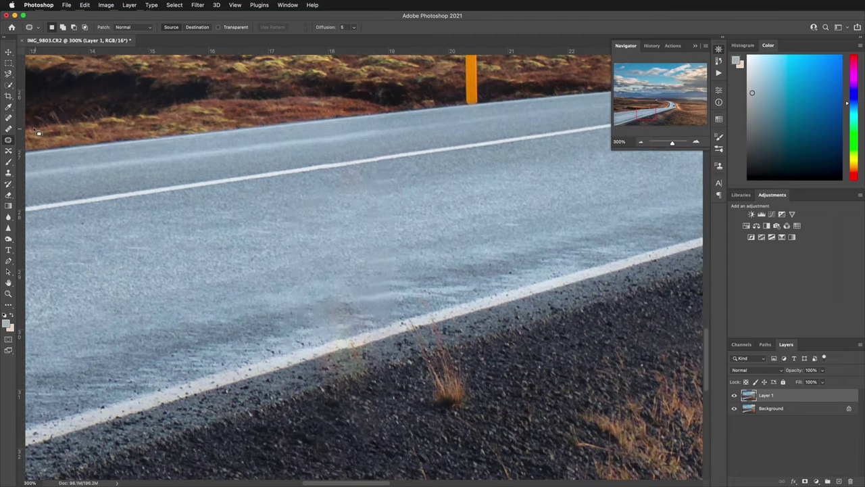
{"action": "left_click", "coordinate": [8, 172]}
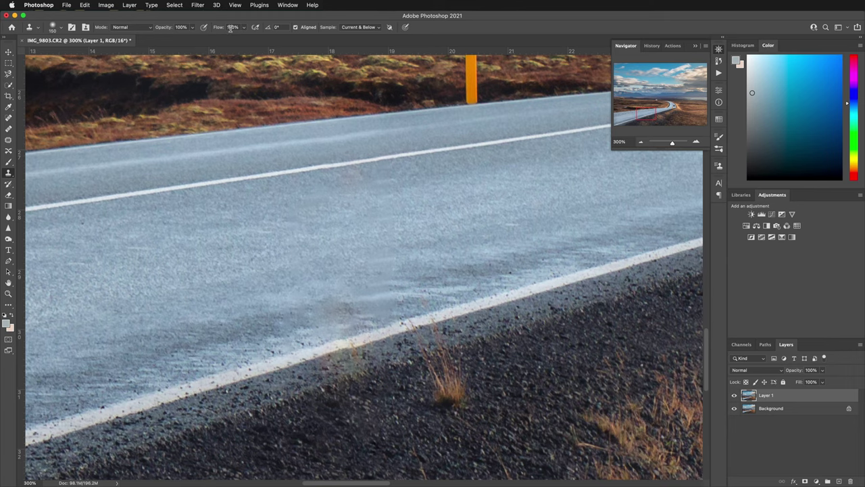
{"action": "left_click", "coordinate": [60, 30]}
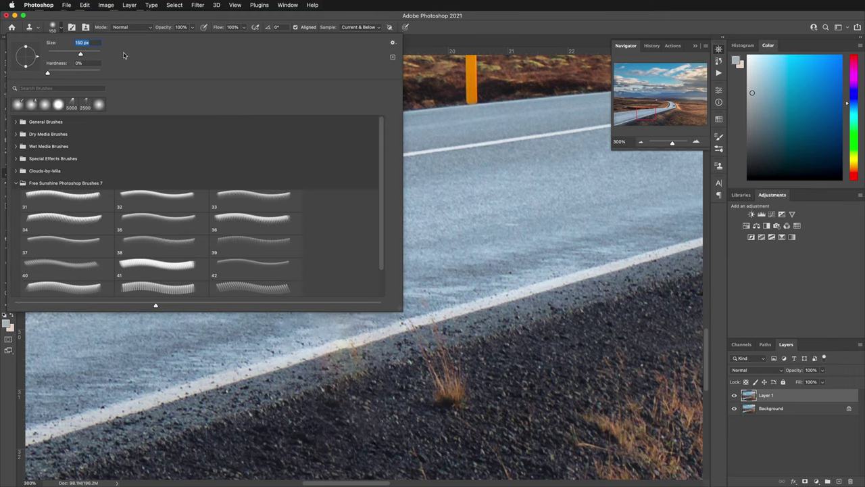
{"action": "left_click", "coordinate": [63, 31]}
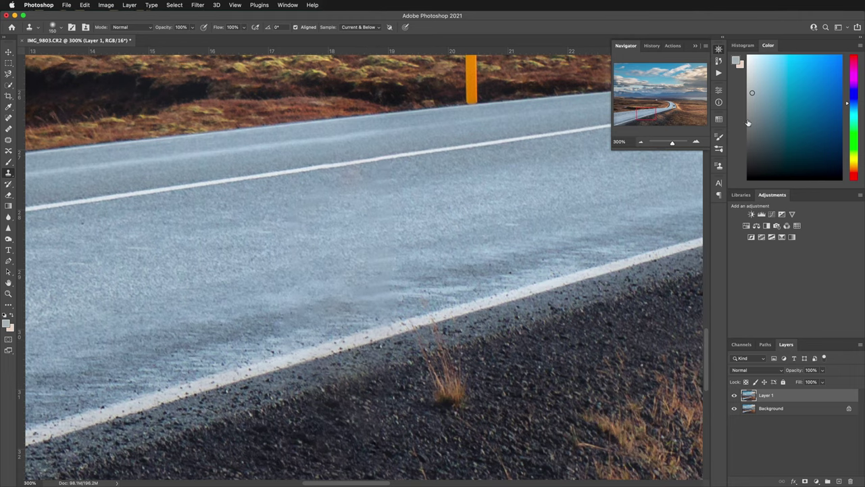
Zoom out over the road scene and set the Patch tool mode to Content-Aware.
{"action": "left_click", "coordinate": [640, 142]}
{"action": "left_click", "coordinate": [640, 142]}
{"action": "left_click", "coordinate": [640, 142]}
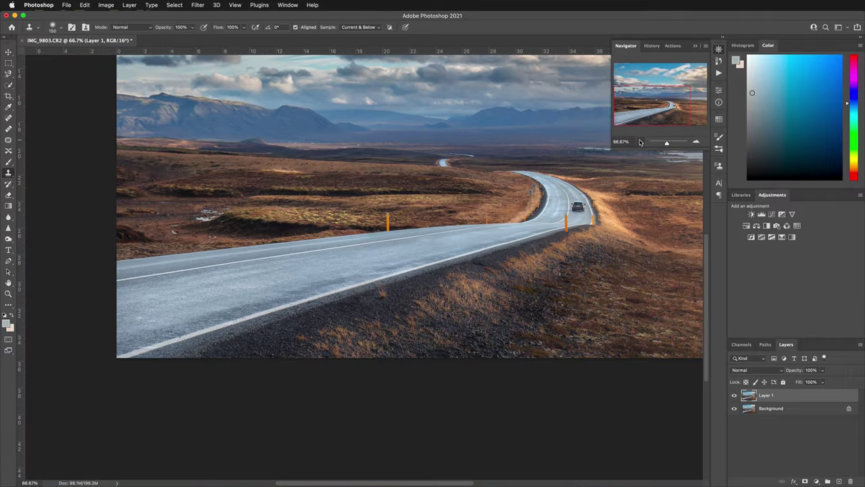
{"action": "left_click", "coordinate": [639, 142]}
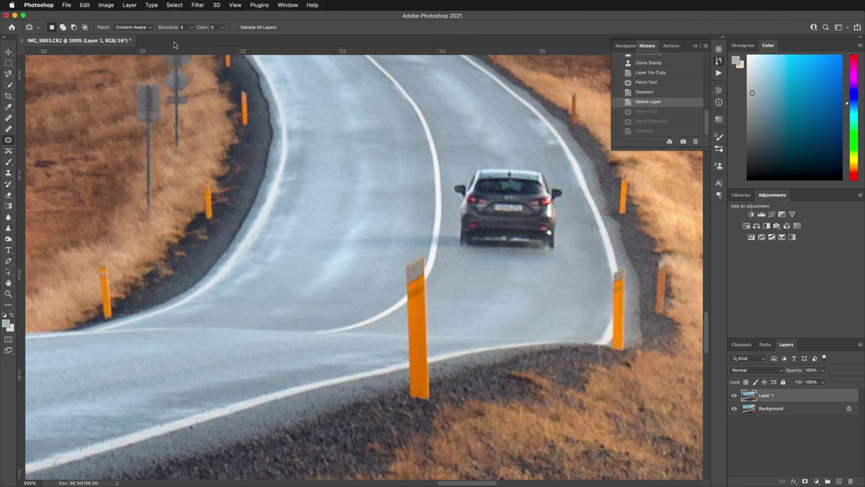
{"action": "left_click", "coordinate": [150, 28]}
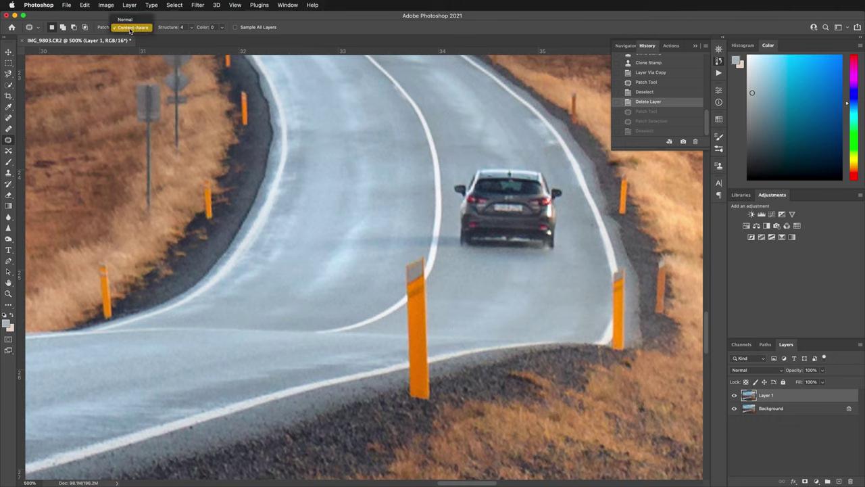
{"action": "left_click", "coordinate": [131, 28]}
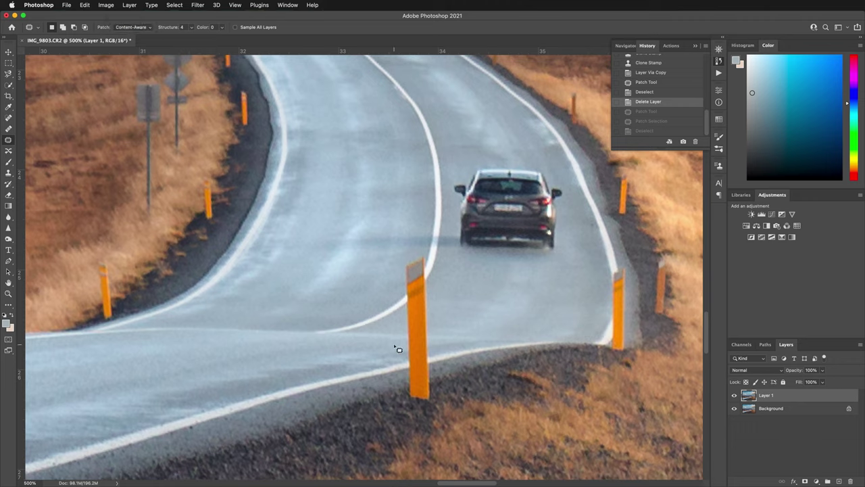
Patch the stray pieces below the car onto clean road with several content-aware patch selections.
{"action": "mouse_move", "coordinate": [394, 346]}
{"action": "left_mouse_down"}
{"action": "mouse_move", "coordinate": [433, 347]}
{"action": "mouse_move", "coordinate": [441, 370]}
{"action": "mouse_move", "coordinate": [445, 402]}
{"action": "mouse_move", "coordinate": [415, 412]}
{"action": "left_mouse_up"}
{"action": "left_click_drag", "start_coordinate": [394, 379], "coordinate": [395, 347]}
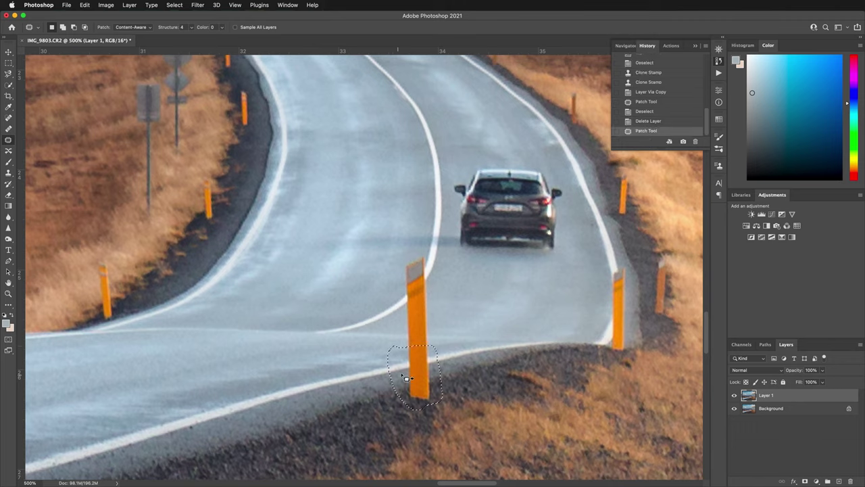
{"action": "left_click_drag", "start_coordinate": [415, 379], "coordinate": [356, 389]}
{"action": "key", "text": "super+d"}
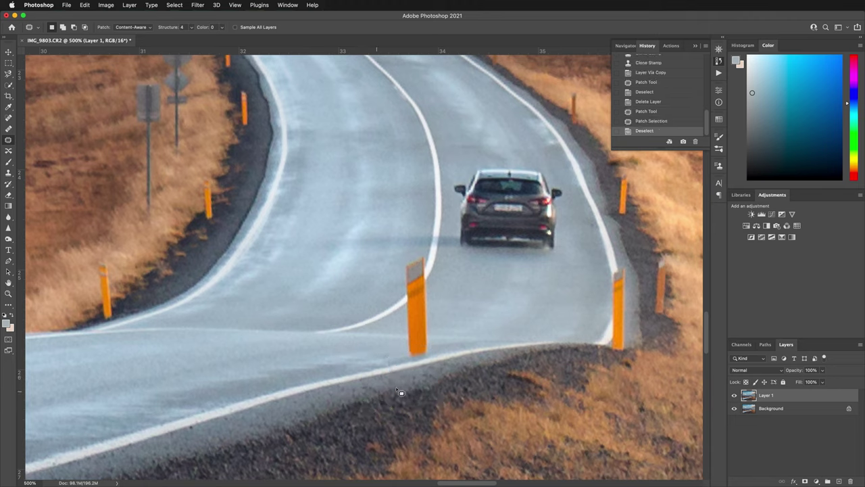
{"action": "mouse_move", "coordinate": [405, 332]}
{"action": "left_mouse_down"}
{"action": "mouse_move", "coordinate": [409, 362]}
{"action": "mouse_move", "coordinate": [432, 356]}
{"action": "mouse_move", "coordinate": [433, 328]}
{"action": "mouse_move", "coordinate": [408, 352]}
{"action": "mouse_move", "coordinate": [413, 345]}
{"action": "mouse_move", "coordinate": [376, 349]}
{"action": "left_mouse_up"}
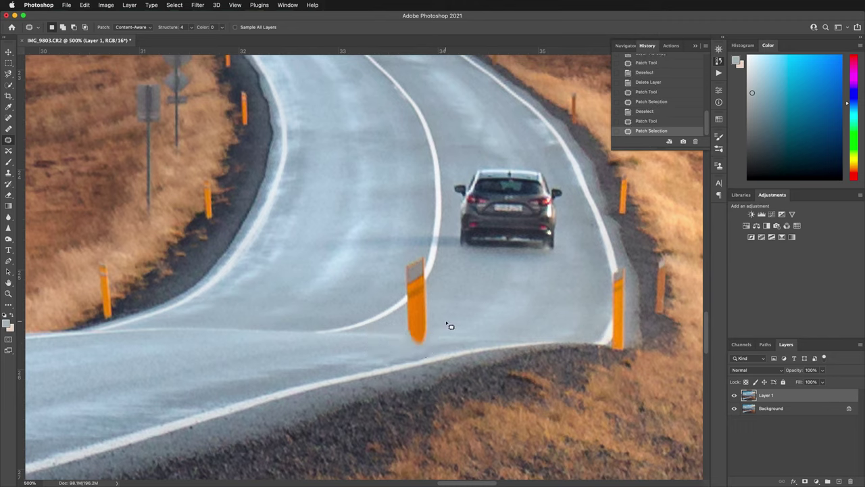
{"action": "key", "text": "super+d"}
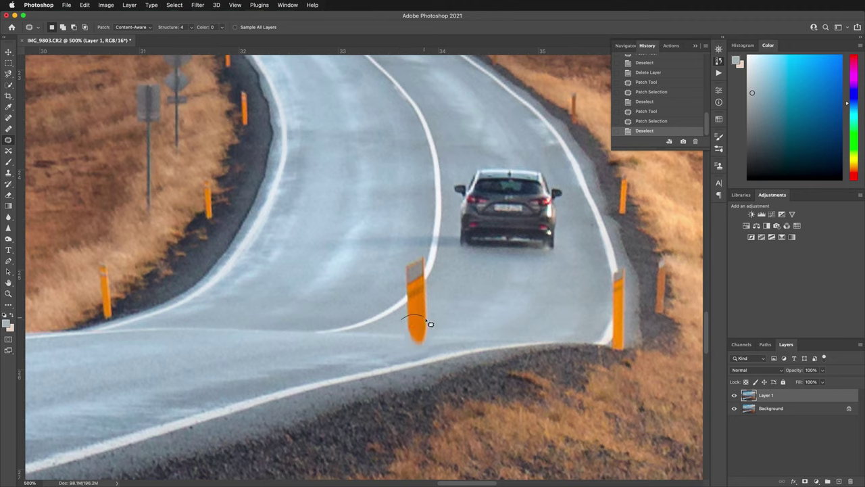
{"action": "mouse_move", "coordinate": [429, 347]}
{"action": "left_mouse_down"}
{"action": "mouse_move", "coordinate": [410, 351]}
{"action": "mouse_move", "coordinate": [404, 317]}
{"action": "mouse_move", "coordinate": [444, 340]}
{"action": "mouse_move", "coordinate": [376, 336]}
{"action": "mouse_move", "coordinate": [379, 344]}
{"action": "mouse_move", "coordinate": [330, 350]}
{"action": "mouse_move", "coordinate": [276, 340]}
{"action": "mouse_move", "coordinate": [277, 332]}
{"action": "left_mouse_up"}
{"action": "key", "text": "ctrl+d"}
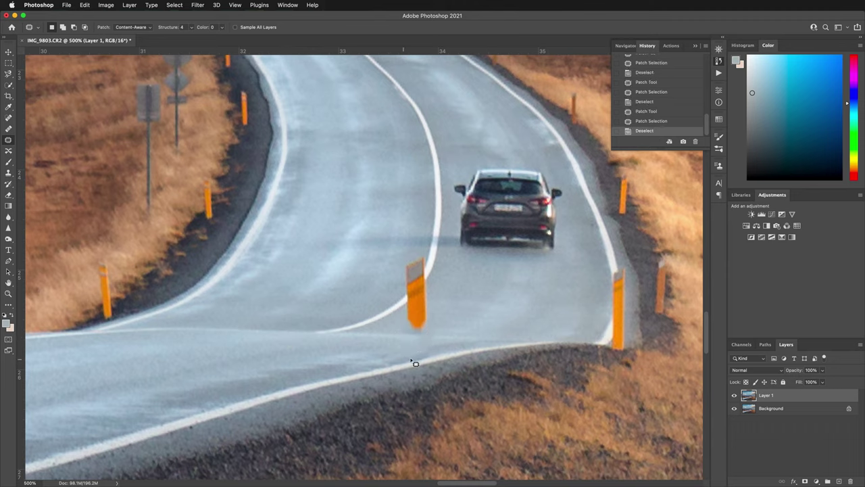
Patch the remaining base area and a stray lane-line fragment, then marquee a straight centre-line section.
{"action": "mouse_move", "coordinate": [409, 331]}
{"action": "left_mouse_down"}
{"action": "mouse_move", "coordinate": [430, 337]}
{"action": "mouse_move", "coordinate": [438, 307]}
{"action": "mouse_move", "coordinate": [418, 302]}
{"action": "mouse_move", "coordinate": [405, 328]}
{"action": "mouse_move", "coordinate": [466, 314]}
{"action": "mouse_move", "coordinate": [493, 319]}
{"action": "left_mouse_up"}
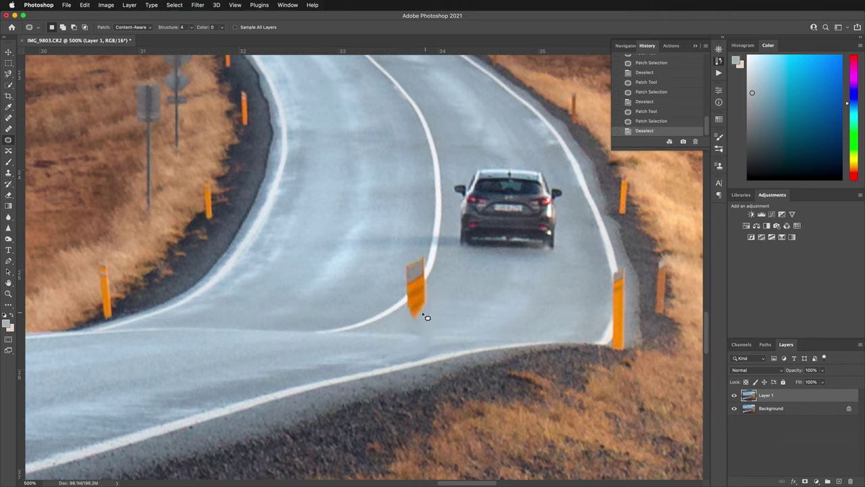
{"action": "mouse_move", "coordinate": [437, 307]}
{"action": "left_mouse_down"}
{"action": "mouse_move", "coordinate": [420, 250]}
{"action": "mouse_move", "coordinate": [401, 258]}
{"action": "mouse_move", "coordinate": [400, 275]}
{"action": "mouse_move", "coordinate": [414, 317]}
{"action": "mouse_move", "coordinate": [441, 264]}
{"action": "mouse_move", "coordinate": [435, 159]}
{"action": "mouse_move", "coordinate": [408, 225]}
{"action": "mouse_move", "coordinate": [402, 313]}
{"action": "left_mouse_up"}
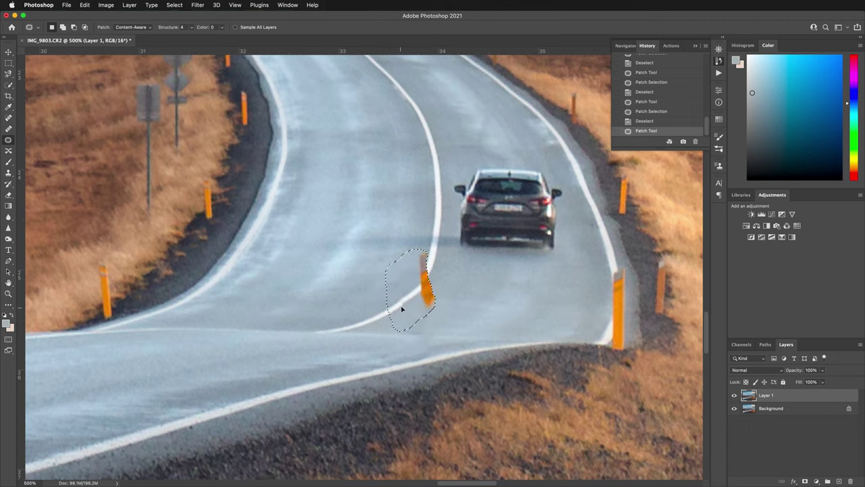
{"action": "left_click_drag", "start_coordinate": [403, 306], "coordinate": [403, 312]}
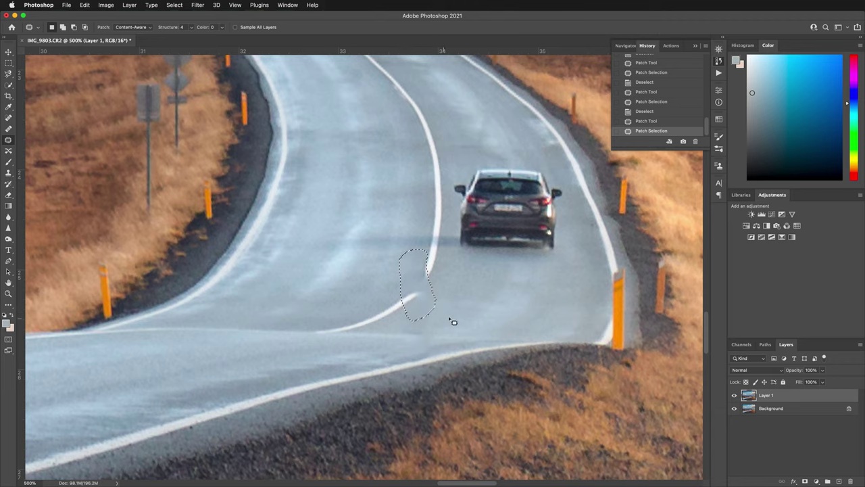
{"action": "key", "text": "super+d"}
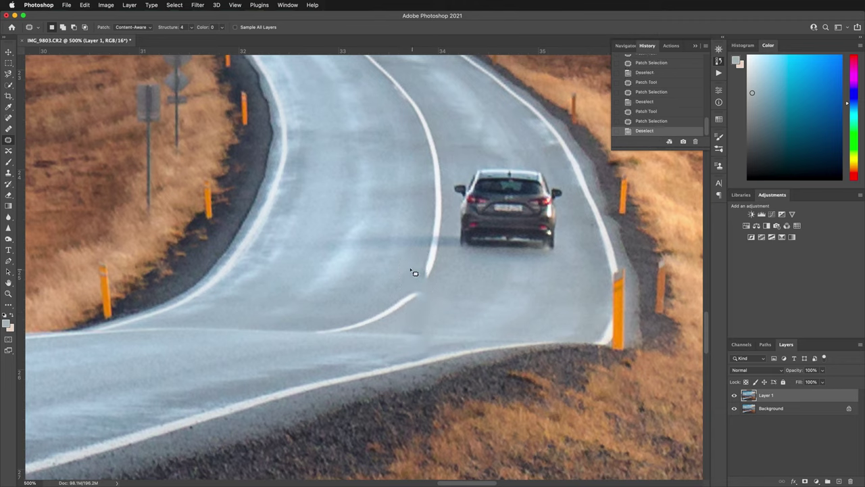
{"action": "left_click_drag", "start_coordinate": [406, 272], "coordinate": [407, 271]}
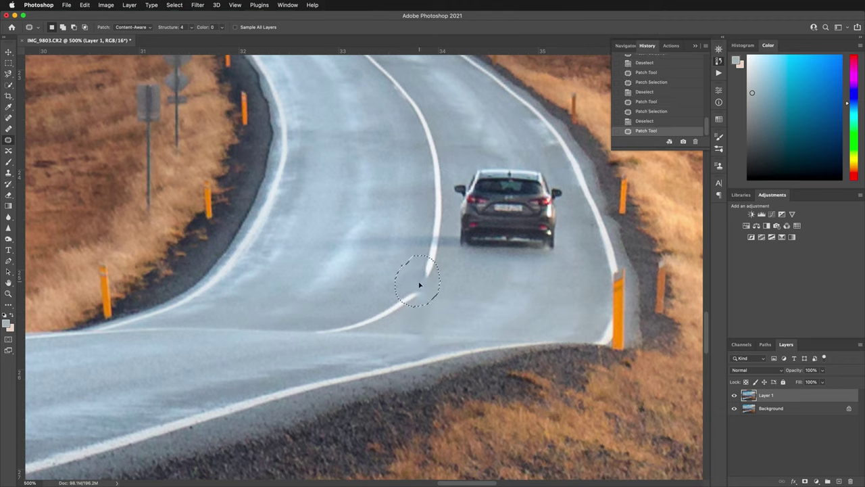
{"action": "left_click_drag", "start_coordinate": [437, 230], "coordinate": [426, 265]}
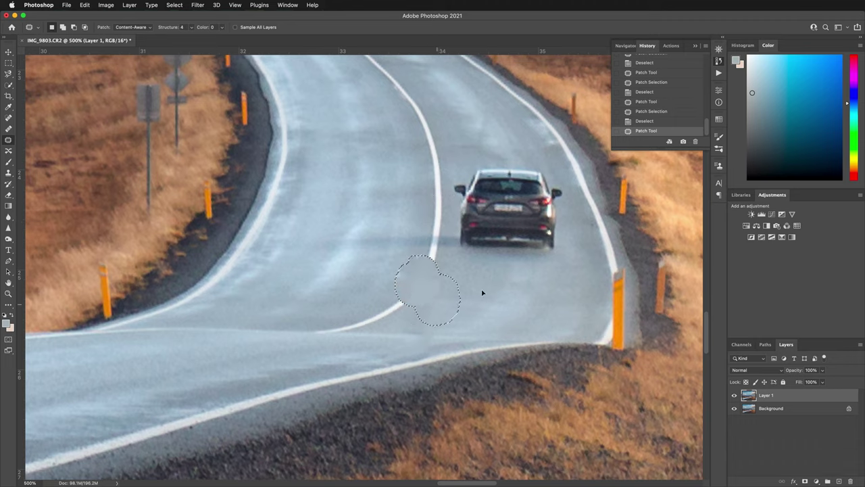
{"action": "left_click_drag", "start_coordinate": [418, 283], "coordinate": [438, 221]}
{"action": "key", "text": "ctrl+d"}
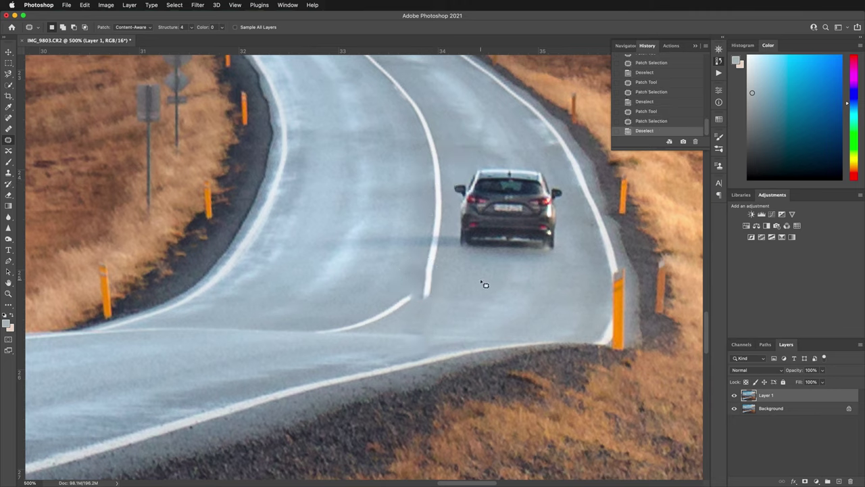
{"action": "key", "text": "m"}
{"action": "left_click_drag", "start_coordinate": [421, 162], "coordinate": [447, 207]}
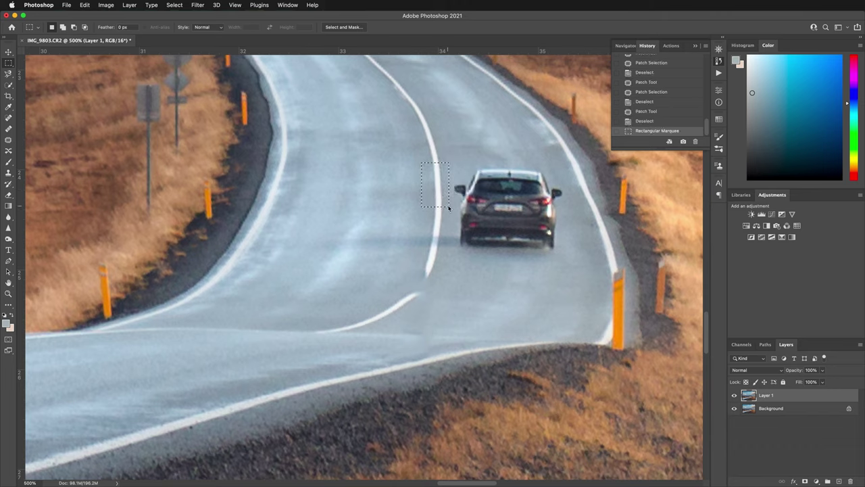
Copy the centre-line section to a new Layer 2, check it by hiding layers, and move it into the gap.
{"action": "key", "text": "super+c"}
{"action": "key", "text": "super+v"}
{"action": "key", "text": "v"}
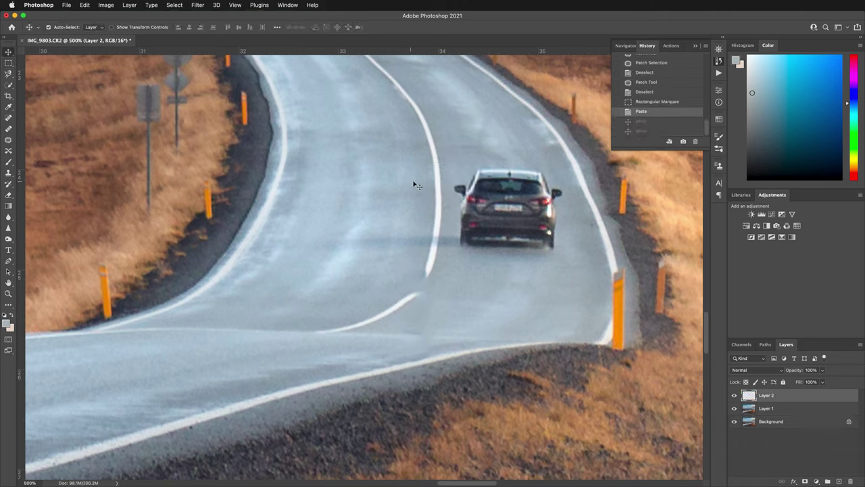
{"action": "left_click", "coordinate": [734, 409]}
{"action": "left_click", "coordinate": [735, 421]}
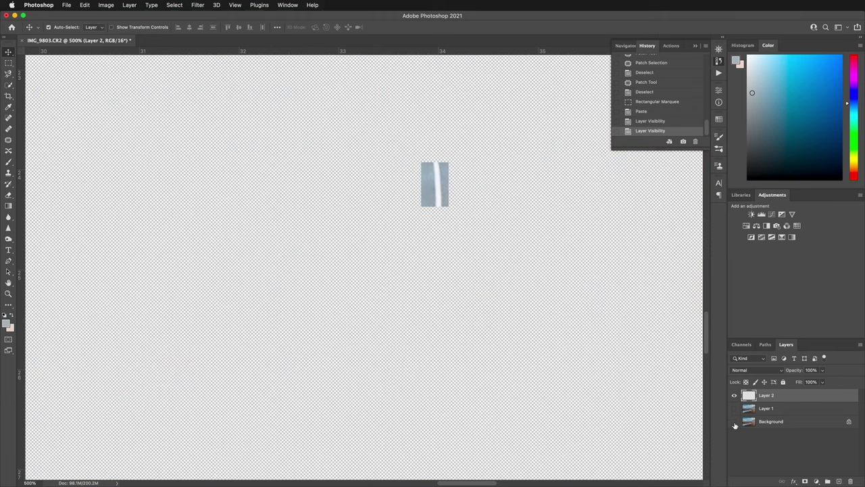
{"action": "left_click", "coordinate": [735, 421]}
{"action": "left_click", "coordinate": [735, 408]}
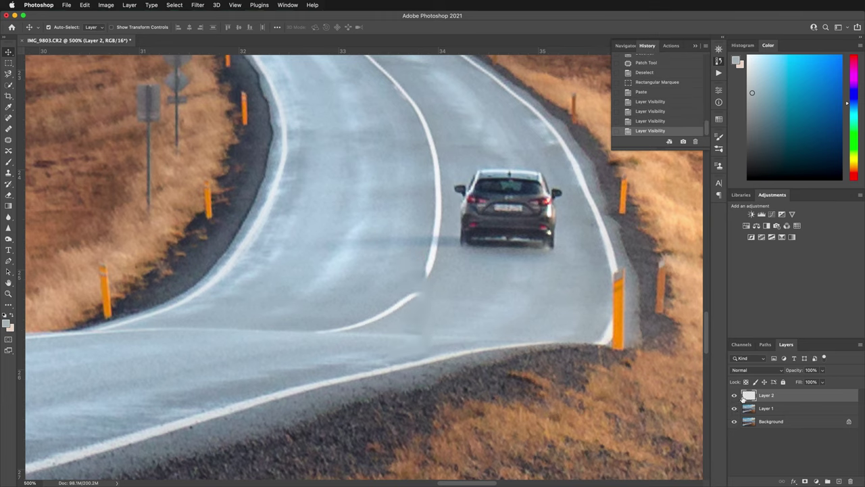
{"action": "left_click_drag", "start_coordinate": [437, 181], "coordinate": [421, 270]}
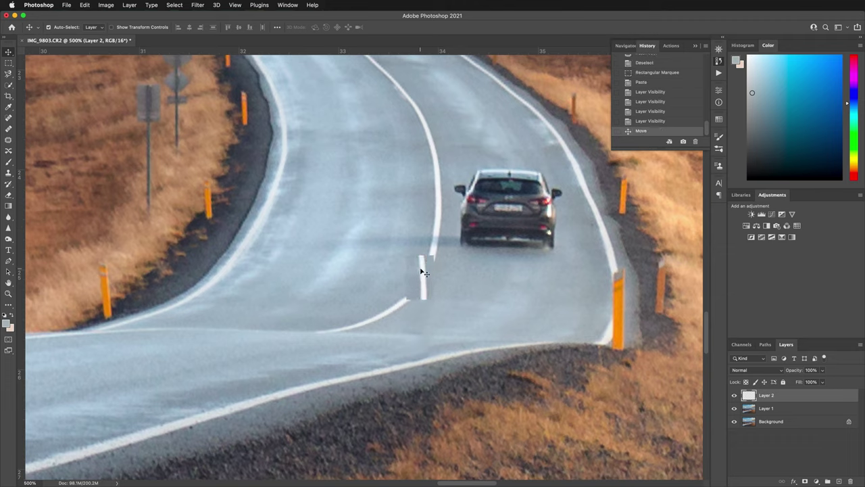
Rotate the copied line piece about 40° and warp its lower edge to follow the road curve.
{"action": "key", "text": "super"}
{"action": "key", "text": "super+t"}
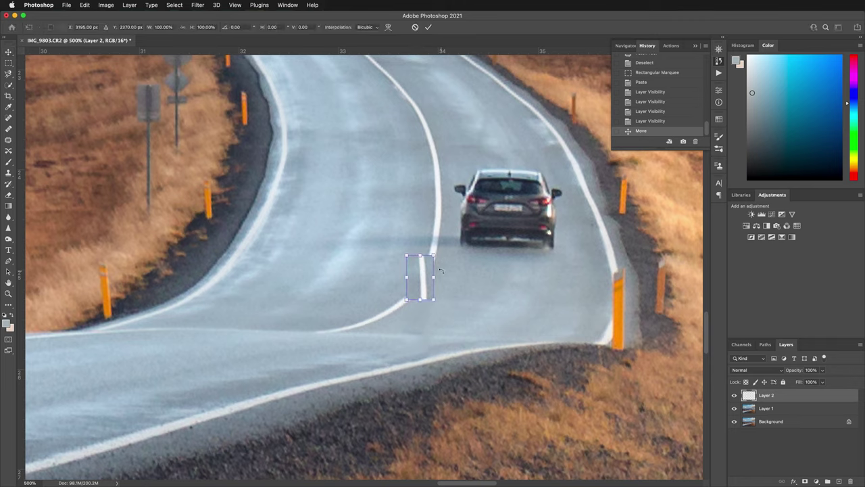
{"action": "left_click_drag", "start_coordinate": [440, 270], "coordinate": [440, 284]}
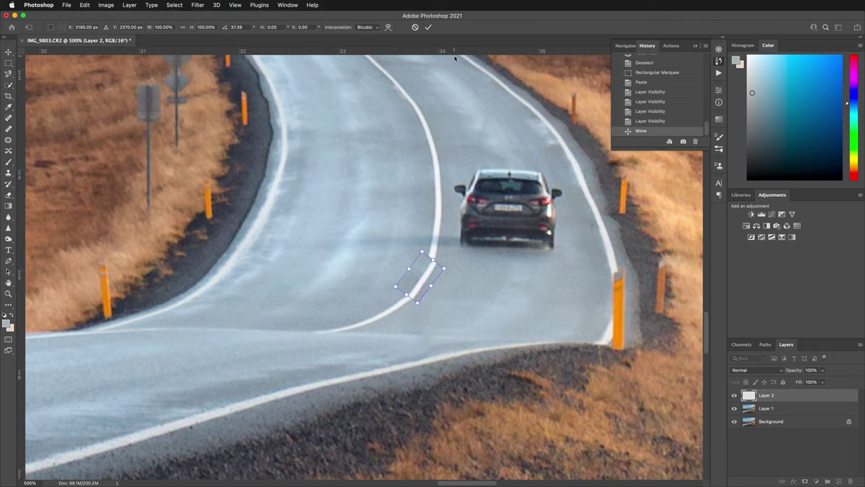
{"action": "left_click", "coordinate": [387, 27]}
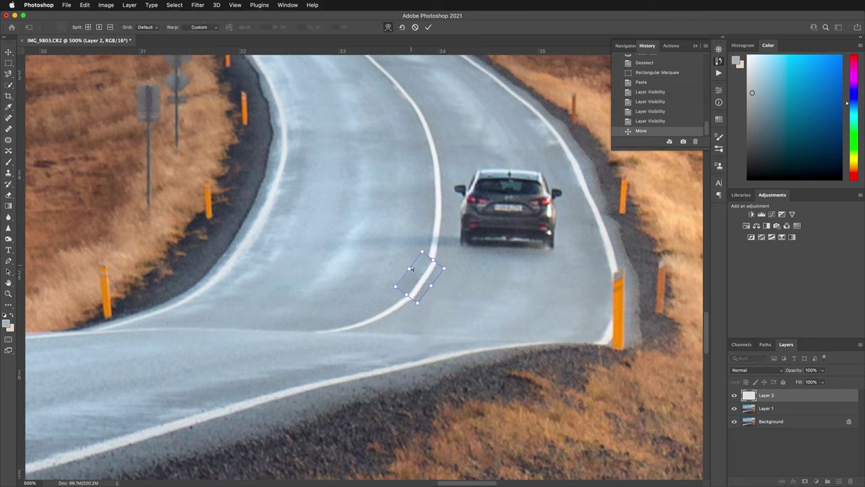
{"action": "left_click_drag", "start_coordinate": [430, 262], "coordinate": [431, 261]}
{"action": "left_click_drag", "start_coordinate": [428, 295], "coordinate": [422, 242]}
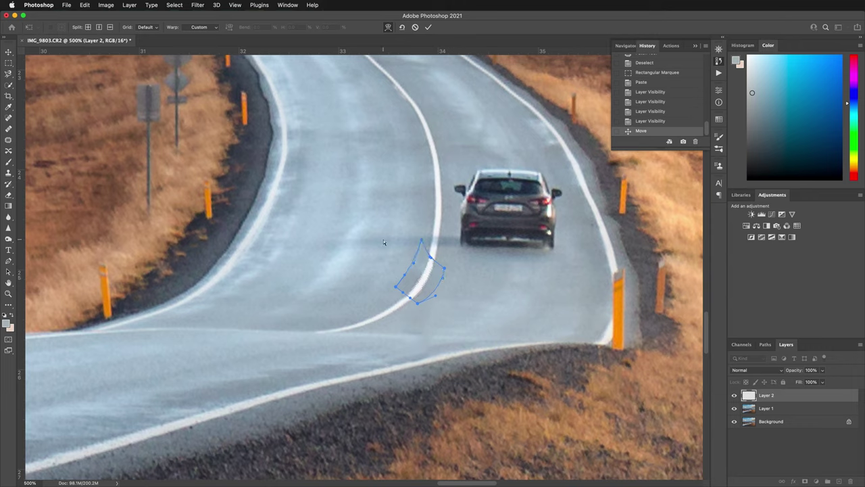
{"action": "left_click", "coordinate": [428, 27]}
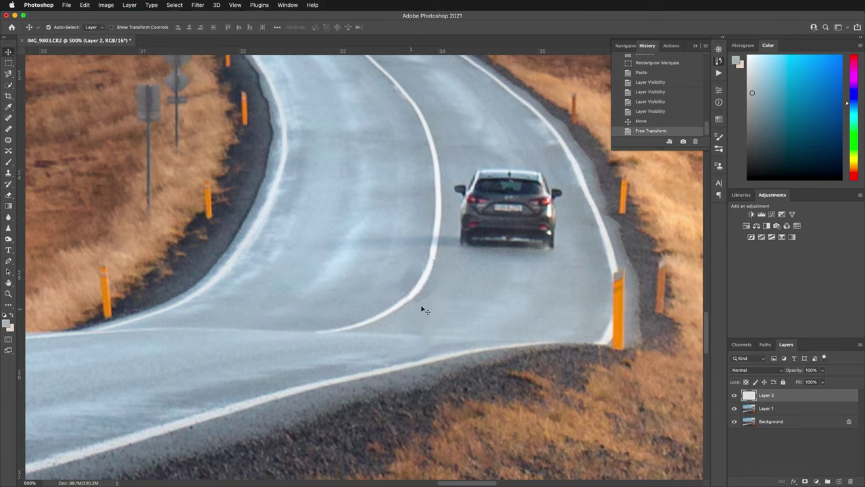
Warp the patch again, pulling its lower-right corner up and inward to join the centre line.
{"action": "key", "text": "super+t"}
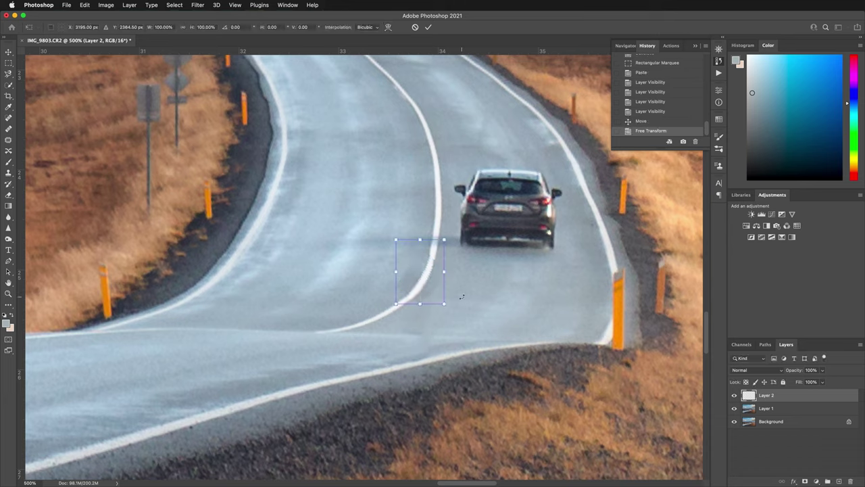
{"action": "left_click", "coordinate": [388, 27]}
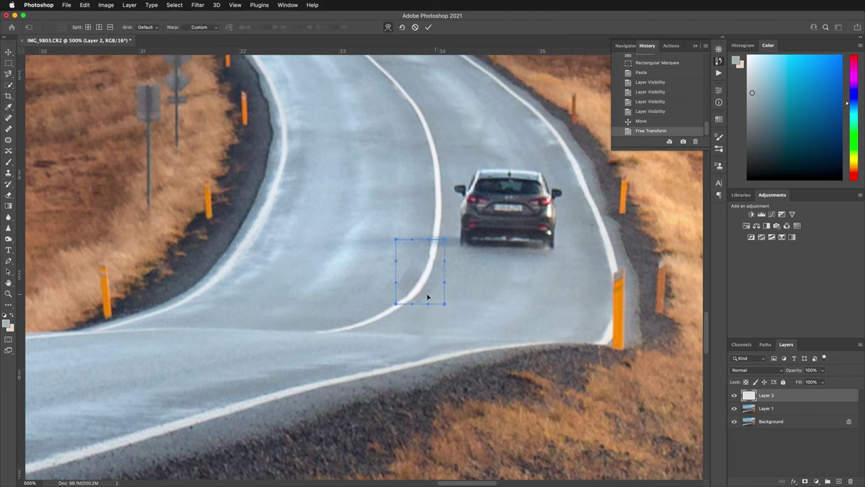
{"action": "left_click_drag", "start_coordinate": [447, 304], "coordinate": [441, 300]}
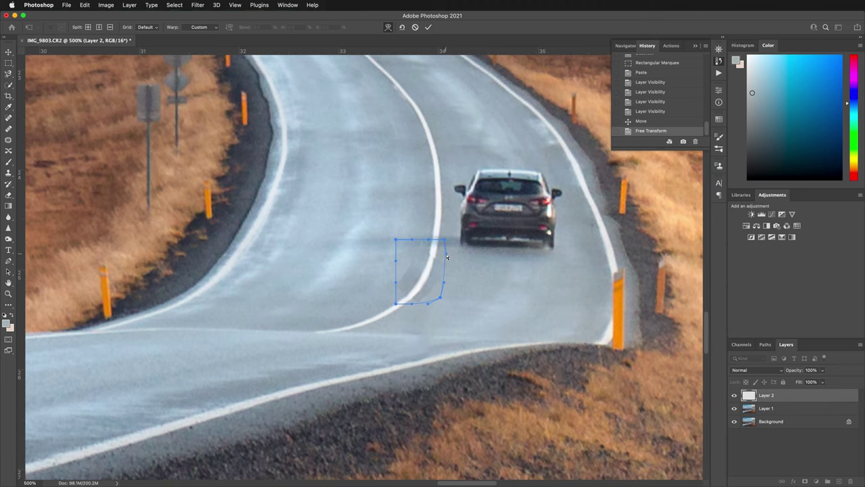
{"action": "left_click", "coordinate": [428, 27]}
Add a layer mask to Layer 2 and paint black over the patch's hard edges to blend them.
{"action": "left_click", "coordinate": [805, 481]}
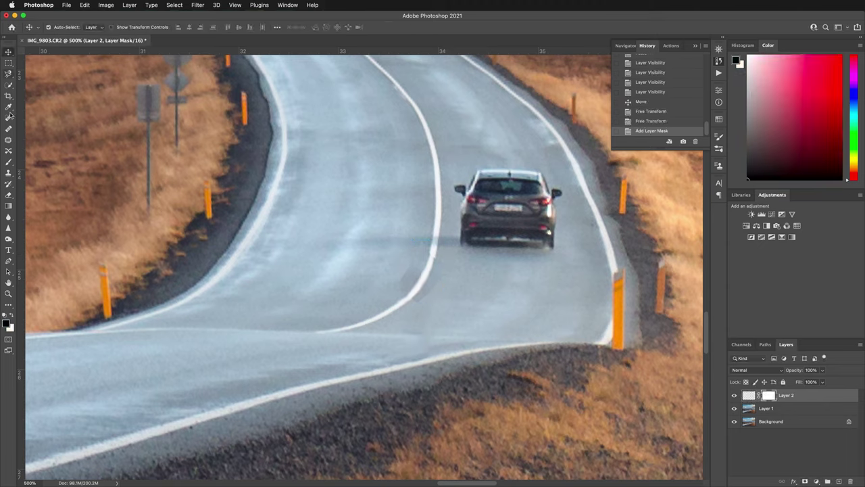
{"action": "left_click", "coordinate": [9, 161]}
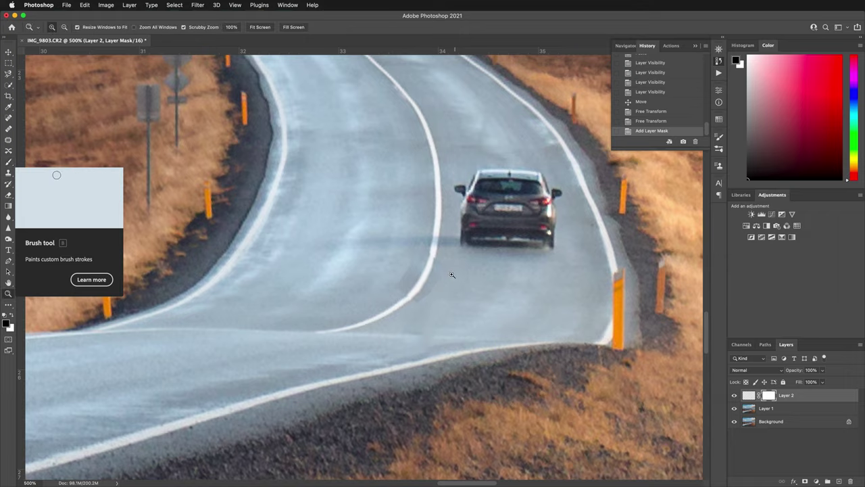
{"action": "scroll", "coordinate": [452, 267], "scroll_direction": "up", "scroll_amount": 10}
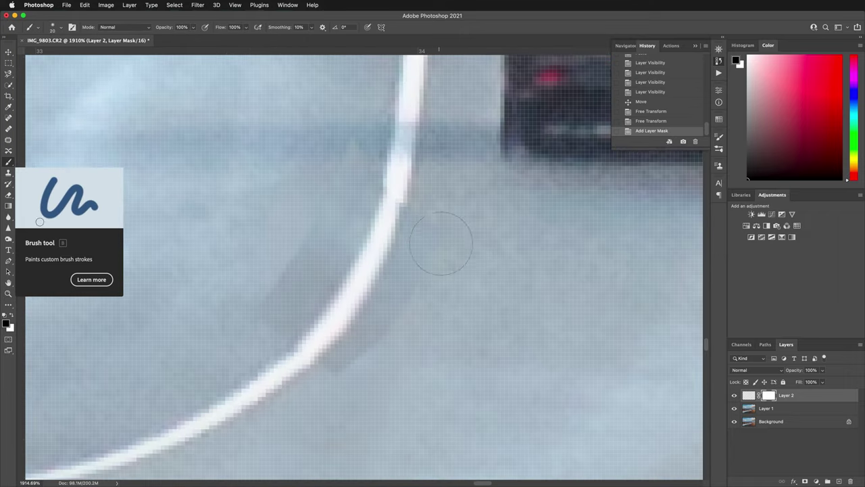
{"action": "left_click", "coordinate": [372, 363]}
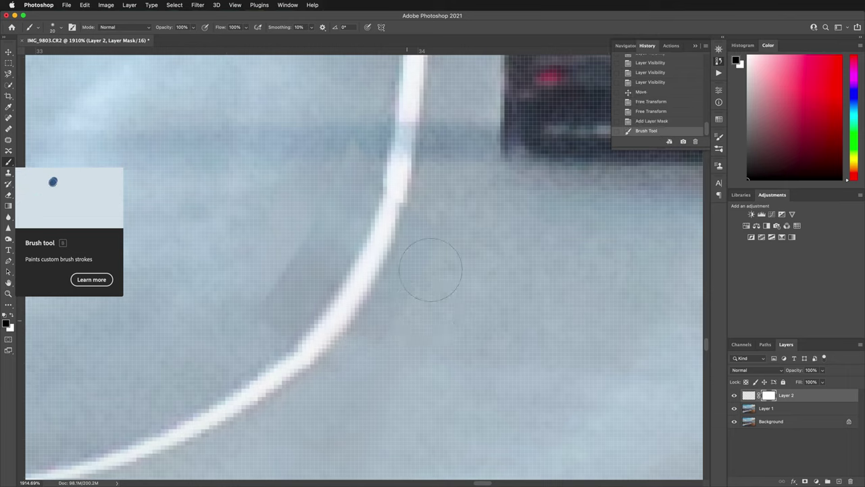
{"action": "left_click", "coordinate": [451, 242]}
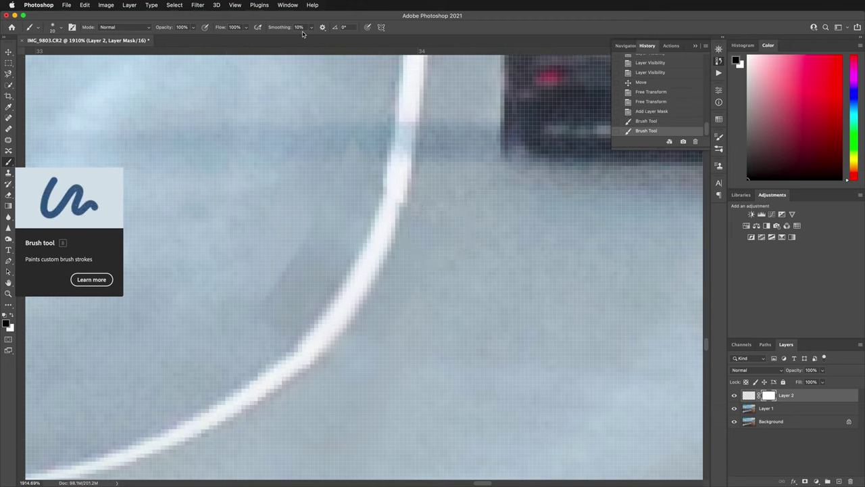
{"action": "left_click", "coordinate": [373, 377]}
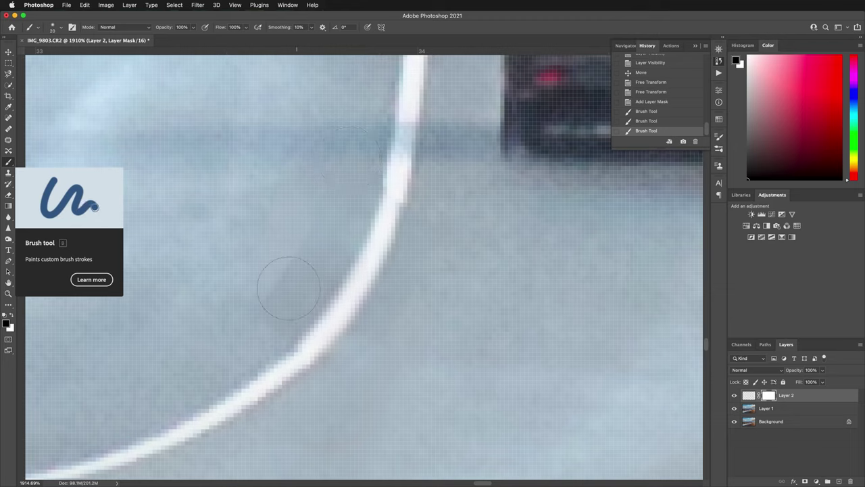
{"action": "left_click", "coordinate": [257, 309]}
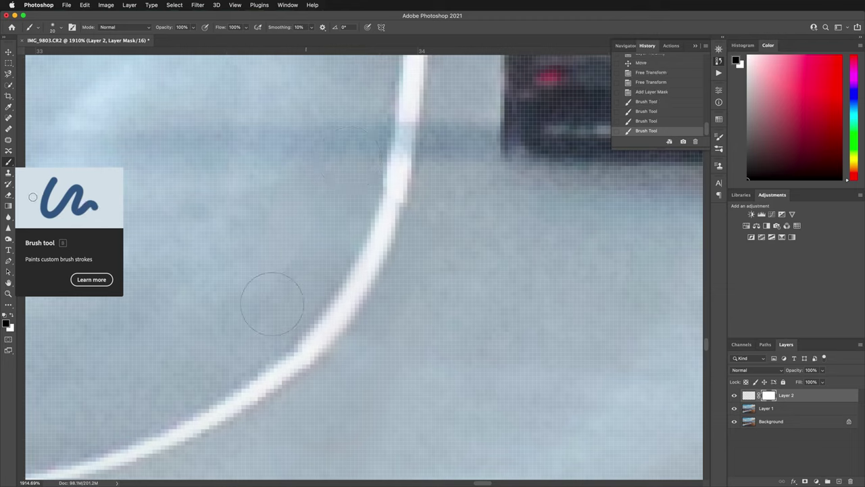
{"action": "left_click", "coordinate": [315, 248]}
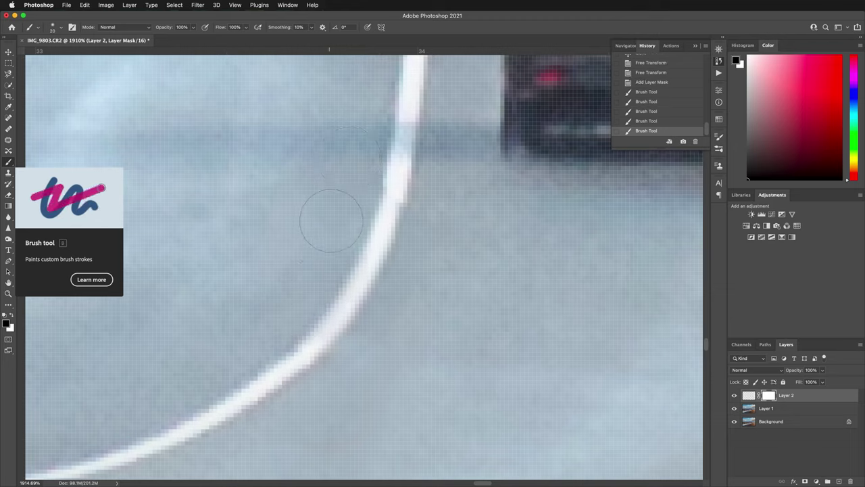
{"action": "key", "text": "z"}
{"action": "mouse_move", "coordinate": [477, 328]}
{"action": "left_mouse_down"}
{"action": "mouse_move", "coordinate": [367, 300]}
{"action": "mouse_move", "coordinate": [375, 300]}
{"action": "left_mouse_up"}
{"action": "key", "text": "b"}
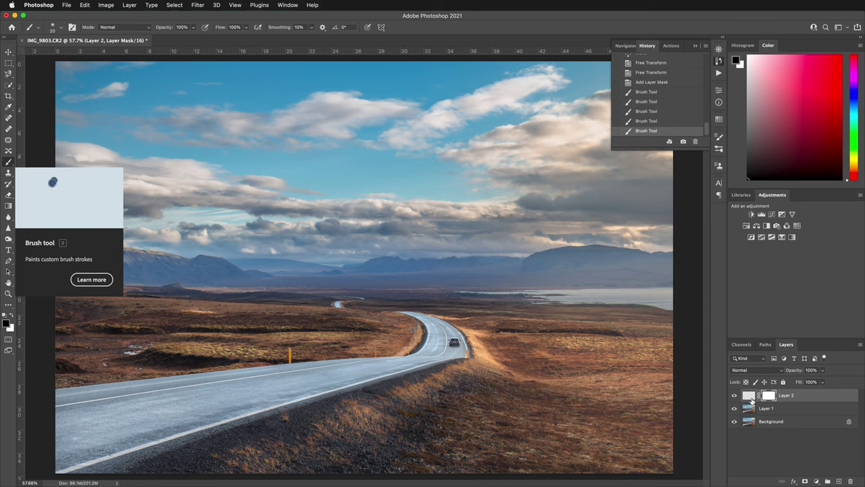
Merge Layer 2 down into Layer 1 with Cmd+E.
{"action": "key", "text": "super+e"}
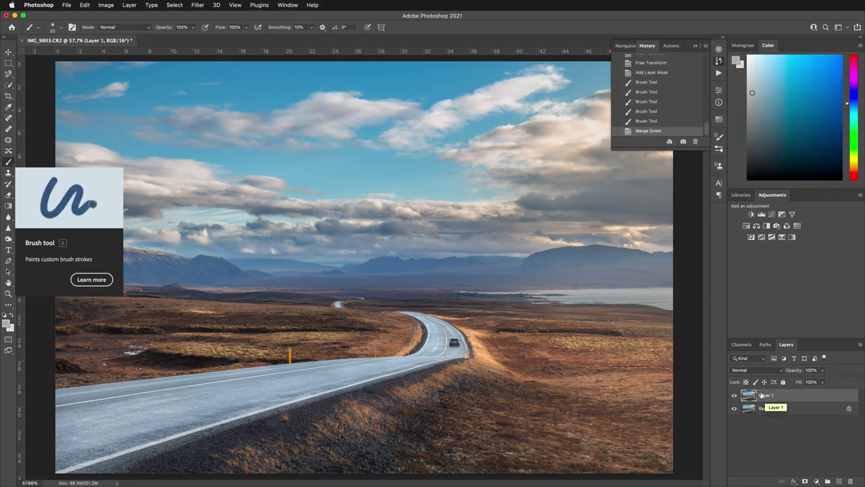